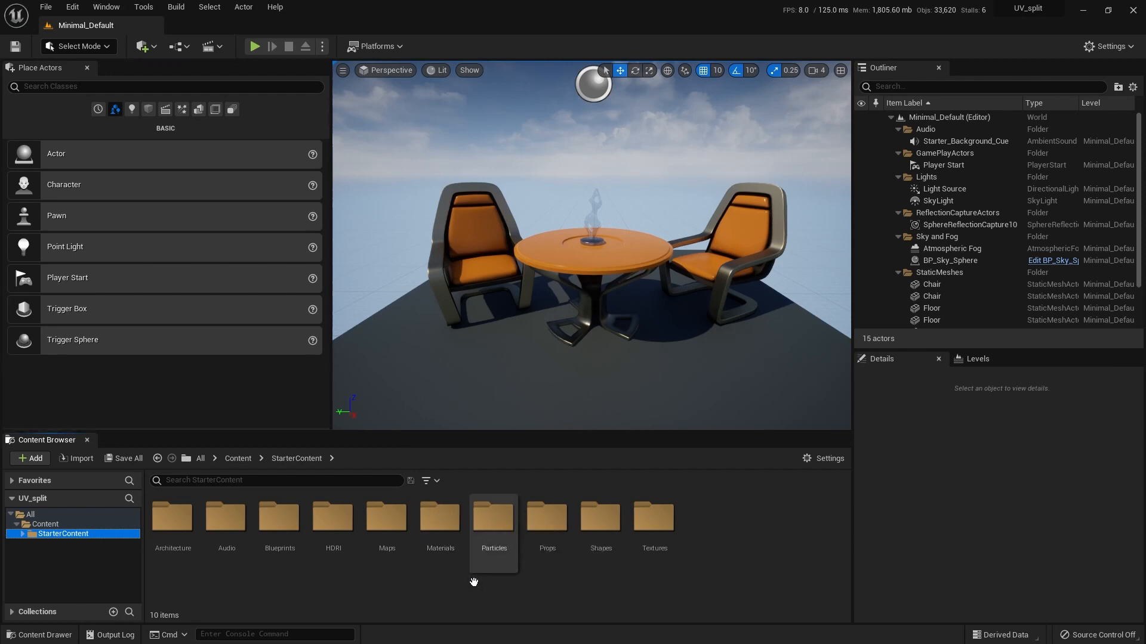
# Apply the M_CobbleStone_Rough material from StarterContent's Materials folder to the floor beneath the table and chairs
pyautogui.doubleClick(432, 524)
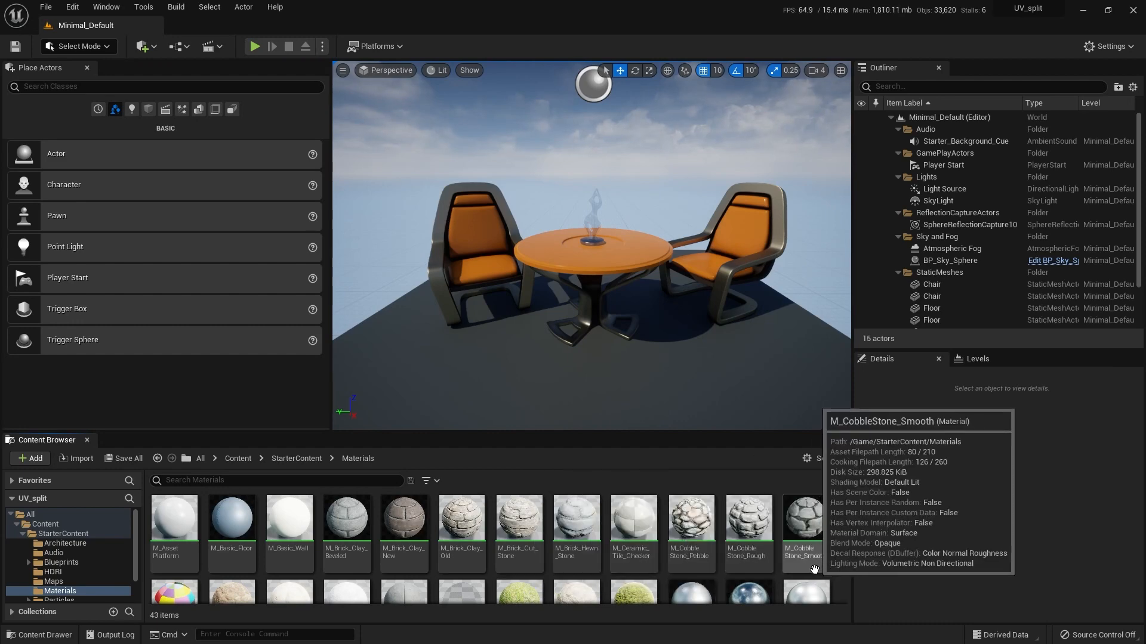
pyautogui.moveTo(747, 522); pyautogui.dragTo(642, 370)
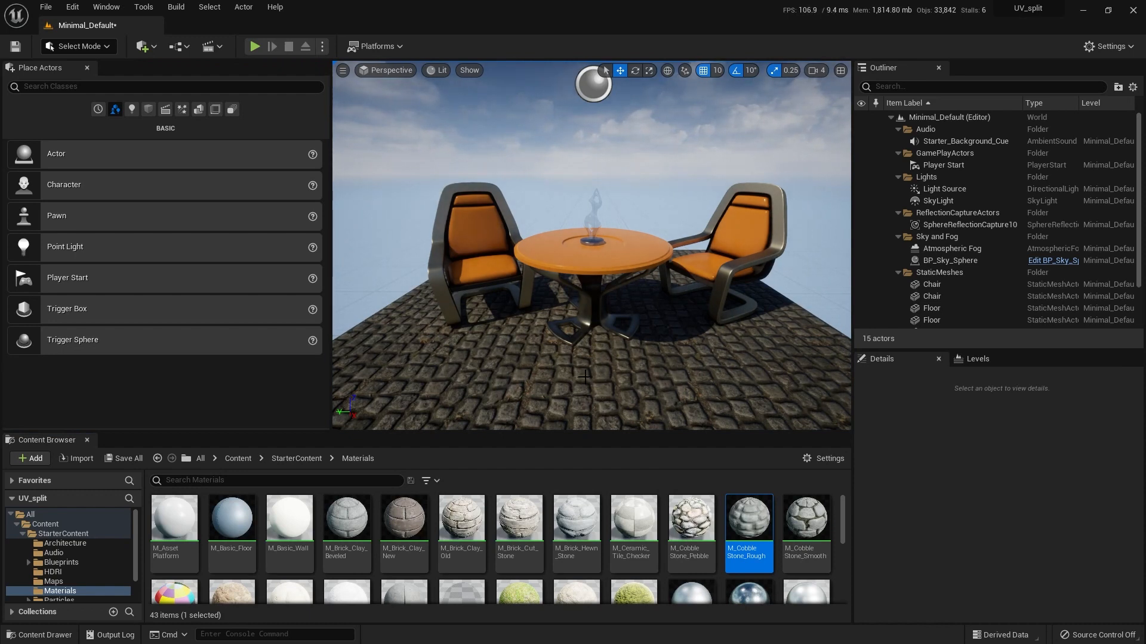
# Scale the cobblestone floor up along its Y axis so it extends well past the chairs on one side
pyautogui.scroll(-3, 584, 377)
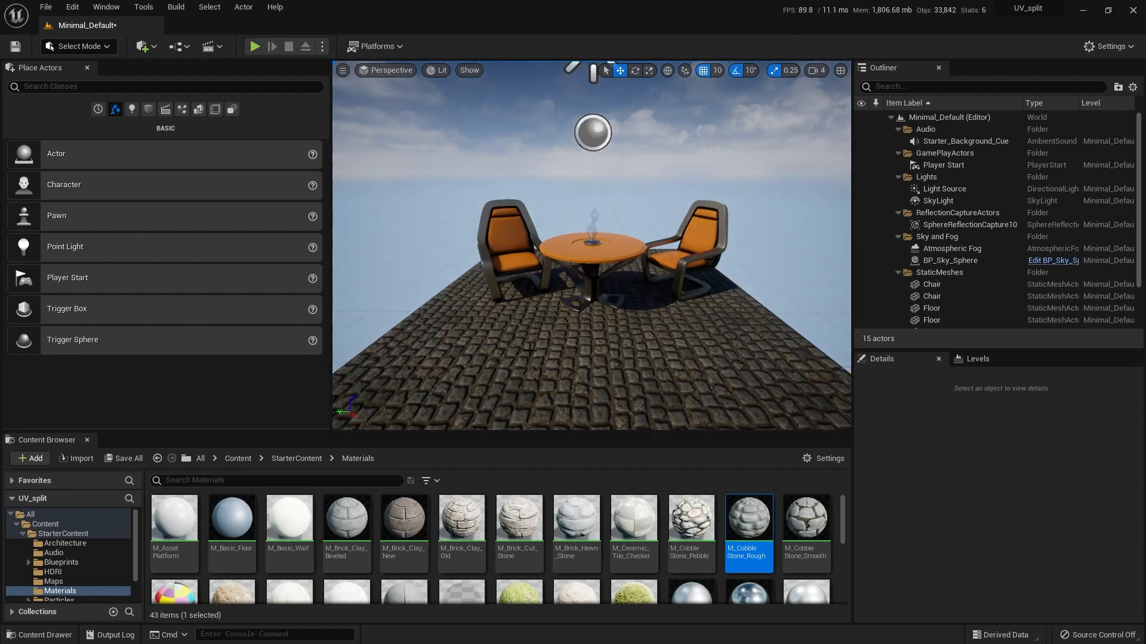
pyautogui.click(649, 71)
pyautogui.click(580, 343)
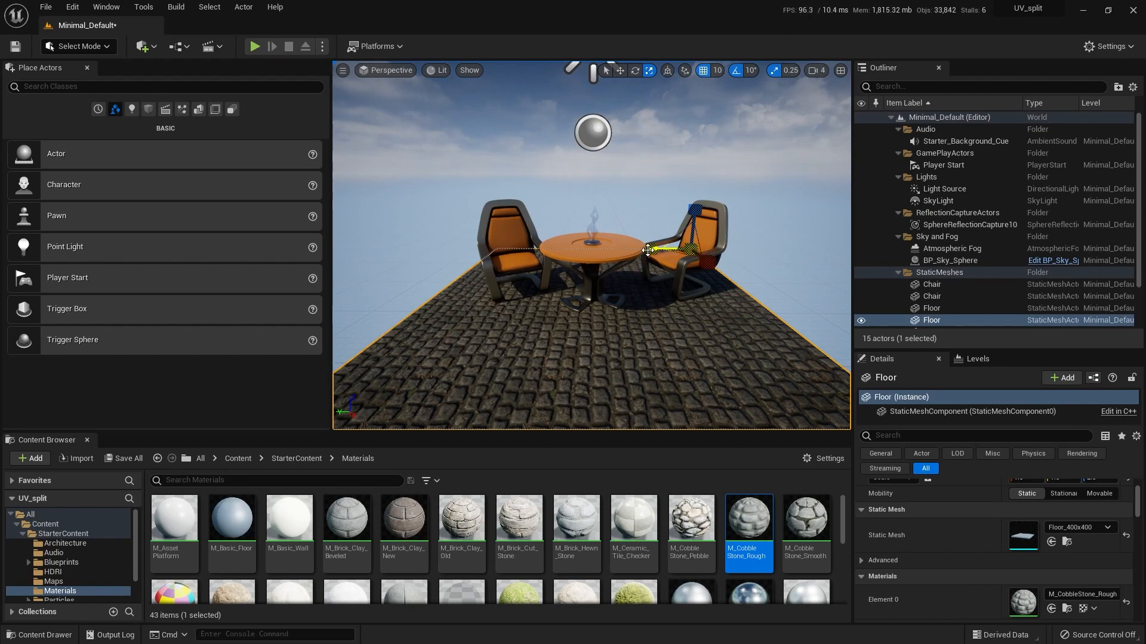
pyautogui.moveTo(651, 249)
pyautogui.mouseDown()
pyautogui.moveTo(572, 253)
pyautogui.moveTo(670, 250)
pyautogui.moveTo(599, 264)
pyautogui.moveTo(641, 250)
pyautogui.moveTo(605, 250)
pyautogui.moveTo(650, 250)
pyautogui.mouseUp()
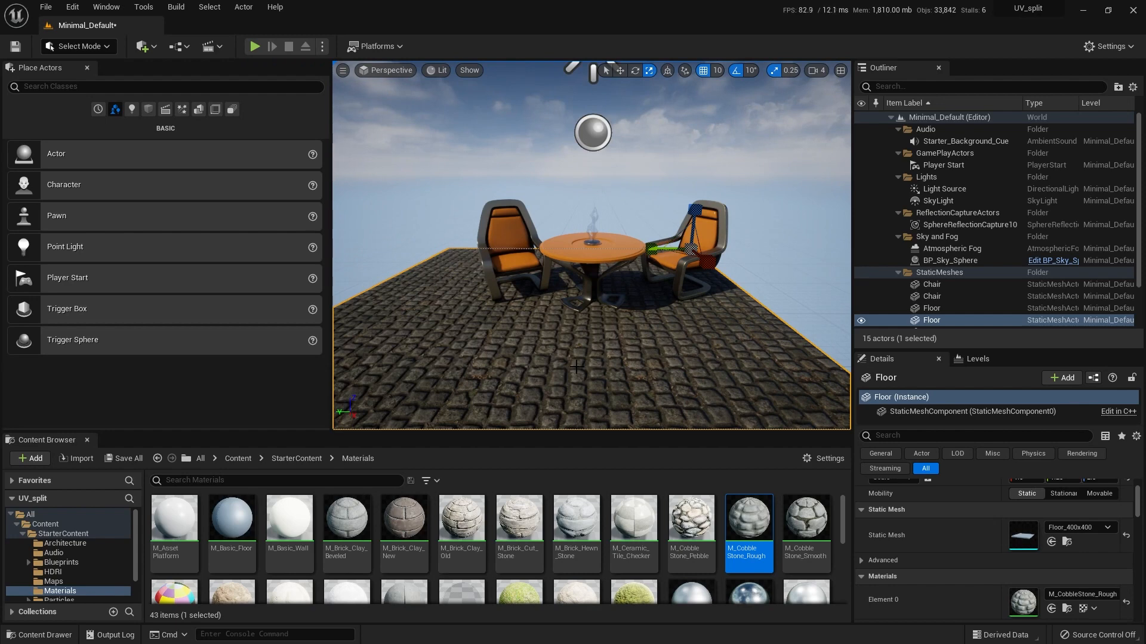
pyautogui.moveTo(650, 248)
pyautogui.mouseDown()
pyautogui.moveTo(624, 252)
pyautogui.moveTo(640, 253)
pyautogui.mouseUp()
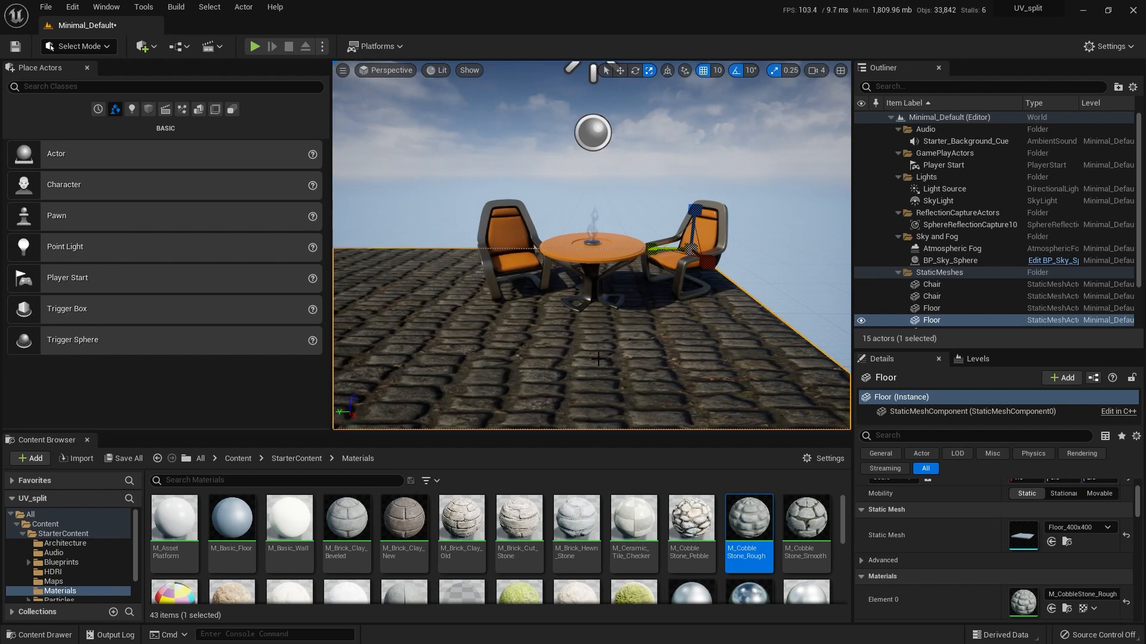
# Open the M_CobbleStone_Rough material and select the TexCoord[0] node in its graph
pyautogui.doubleClick(747, 526)
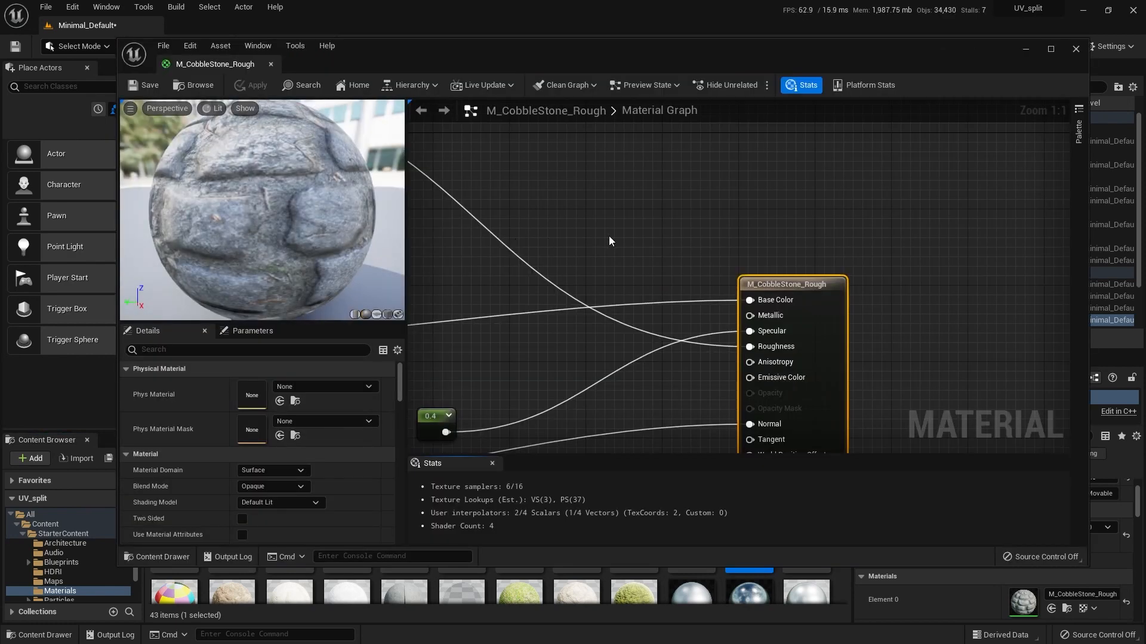
pyautogui.scroll(-6, 608, 240)
pyautogui.moveTo(527, 239); pyautogui.dragTo(709, 233, button='right')
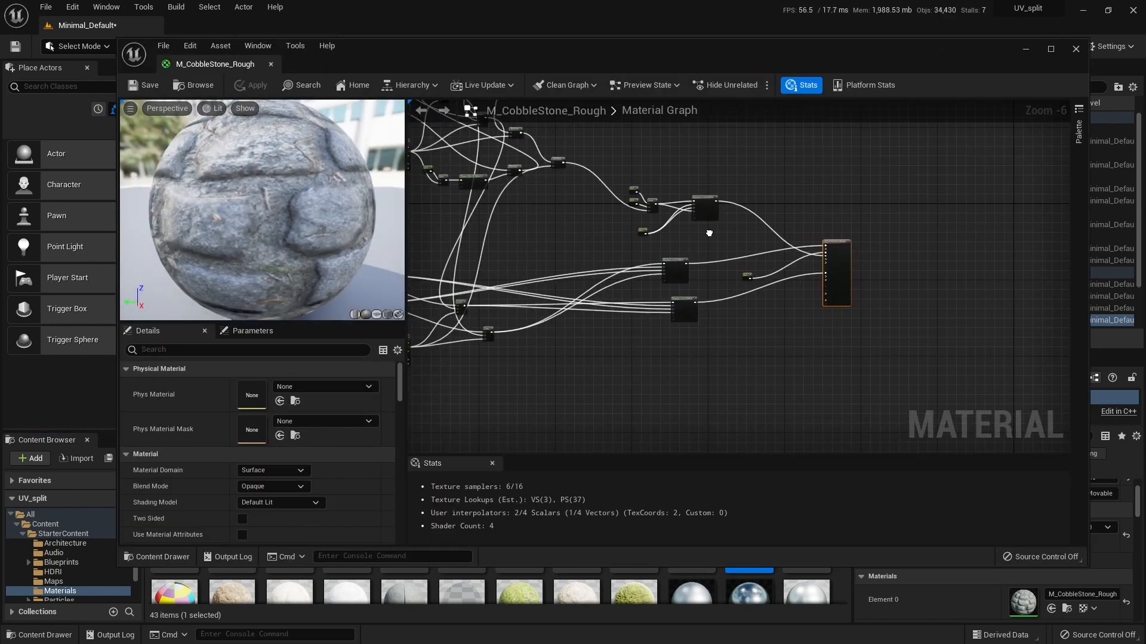
pyautogui.scroll(3, 517, 270)
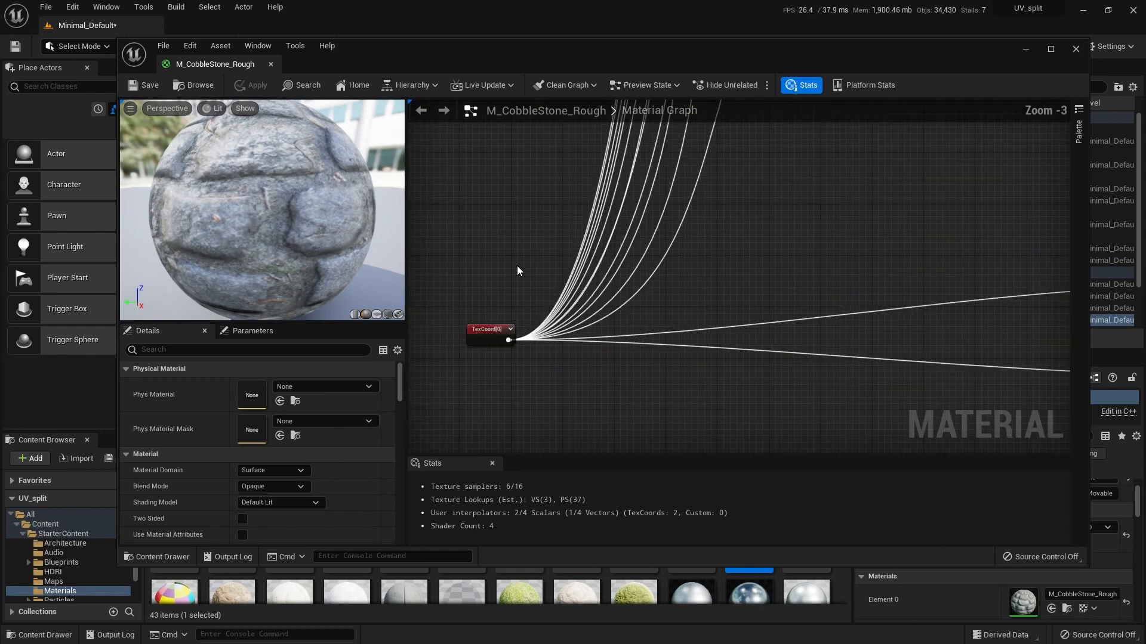
pyautogui.scroll(1, 517, 270)
pyautogui.moveTo(506, 287); pyautogui.dragTo(625, 209, button='right')
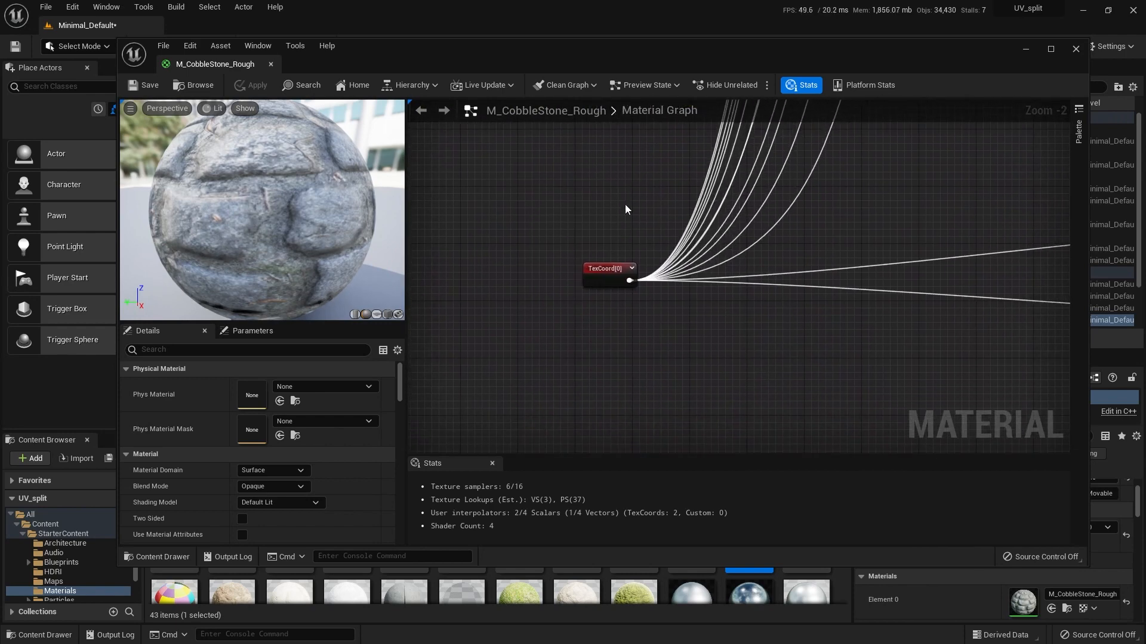
pyautogui.click(604, 268)
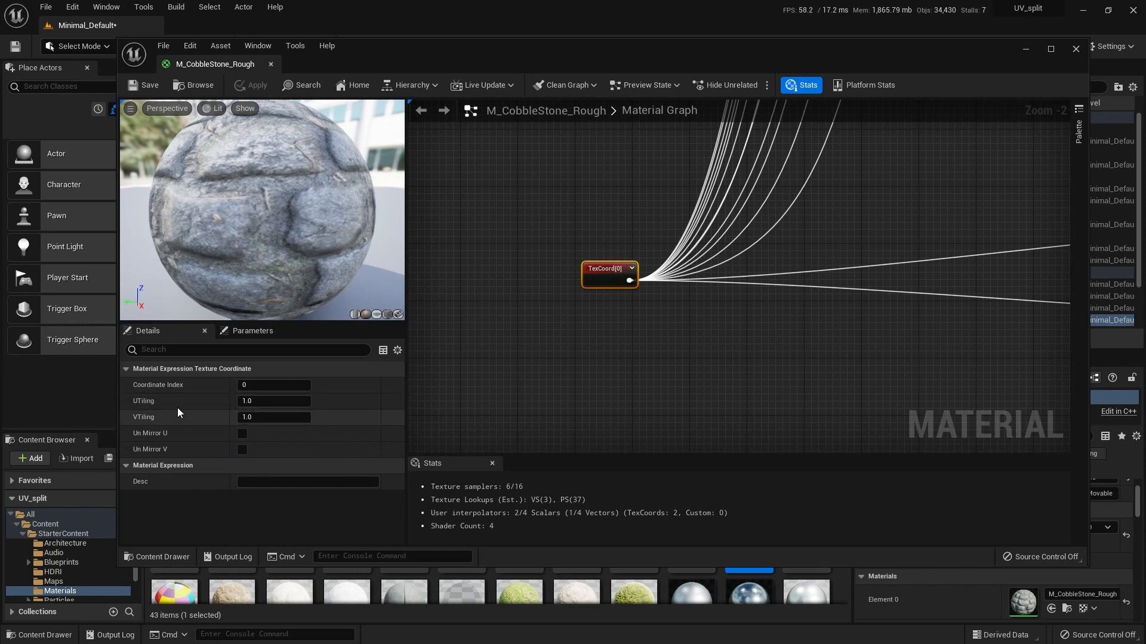
# Shorten the material editor window and move it up so the floor shows beneath it
pyautogui.scroll(-5, 908, 201)
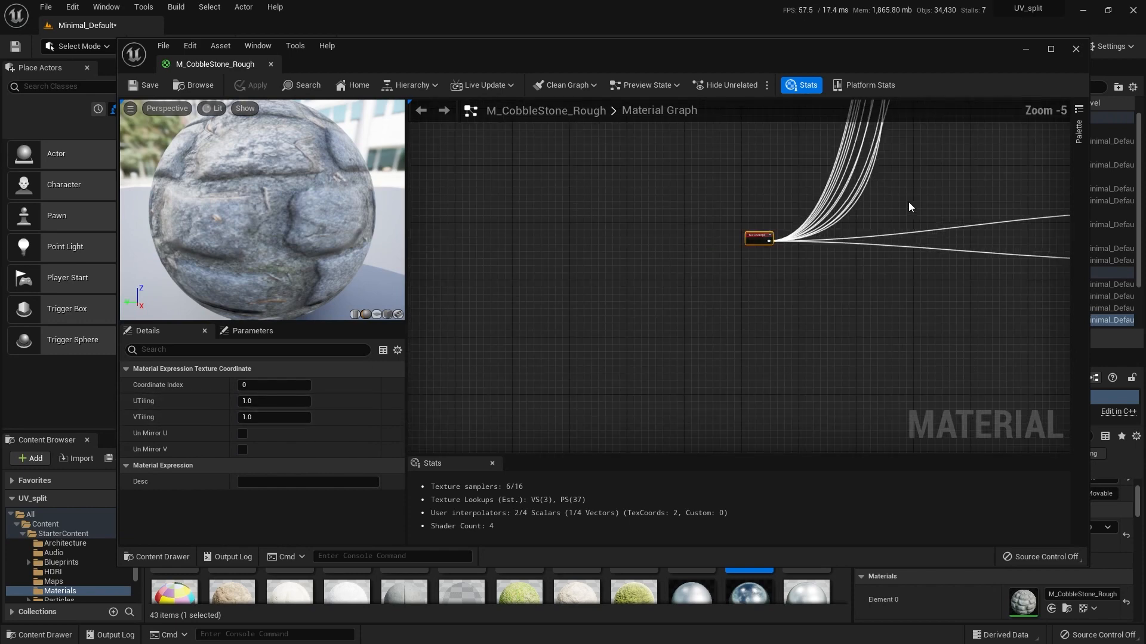
pyautogui.moveTo(914, 198); pyautogui.dragTo(670, 275, button='right')
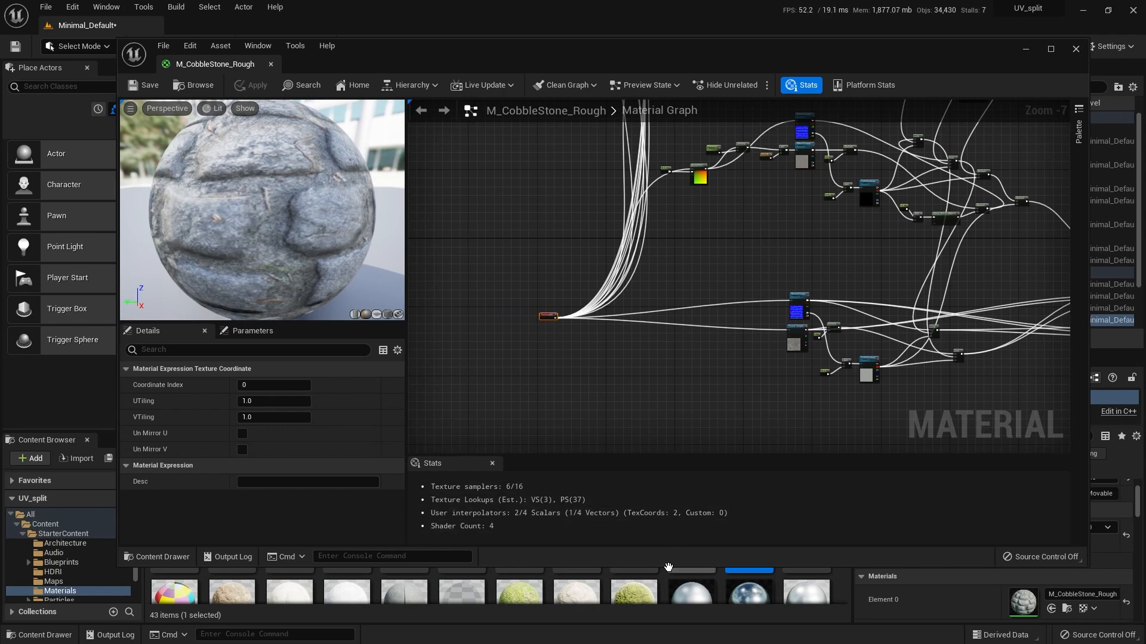
pyautogui.moveTo(667, 566); pyautogui.dragTo(663, 379)
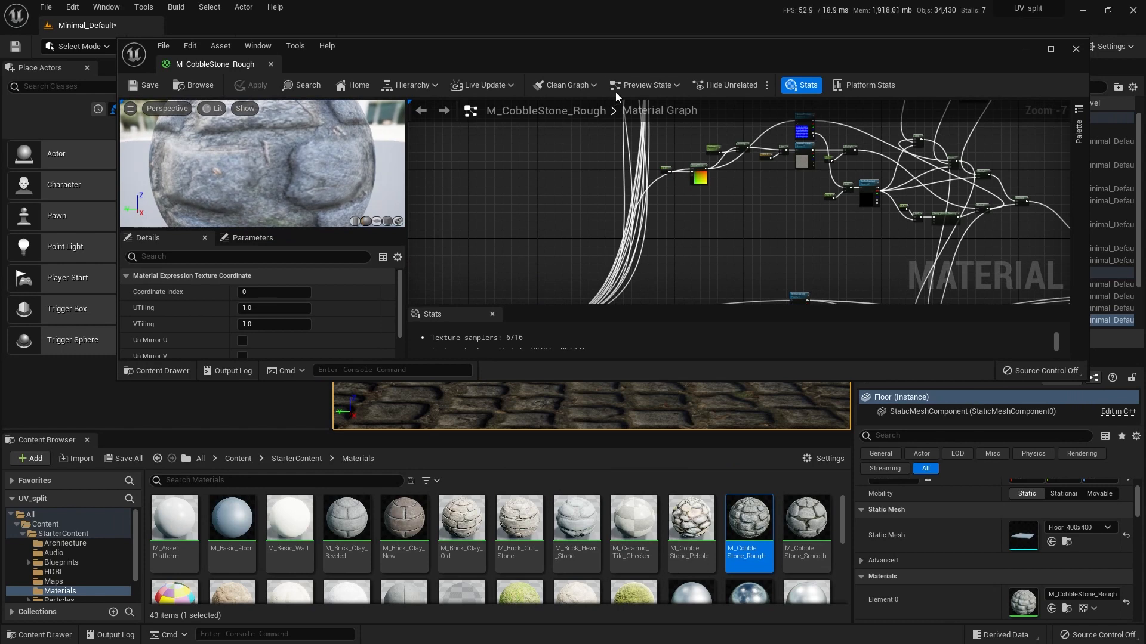
pyautogui.moveTo(620, 61); pyautogui.dragTo(607, 24)
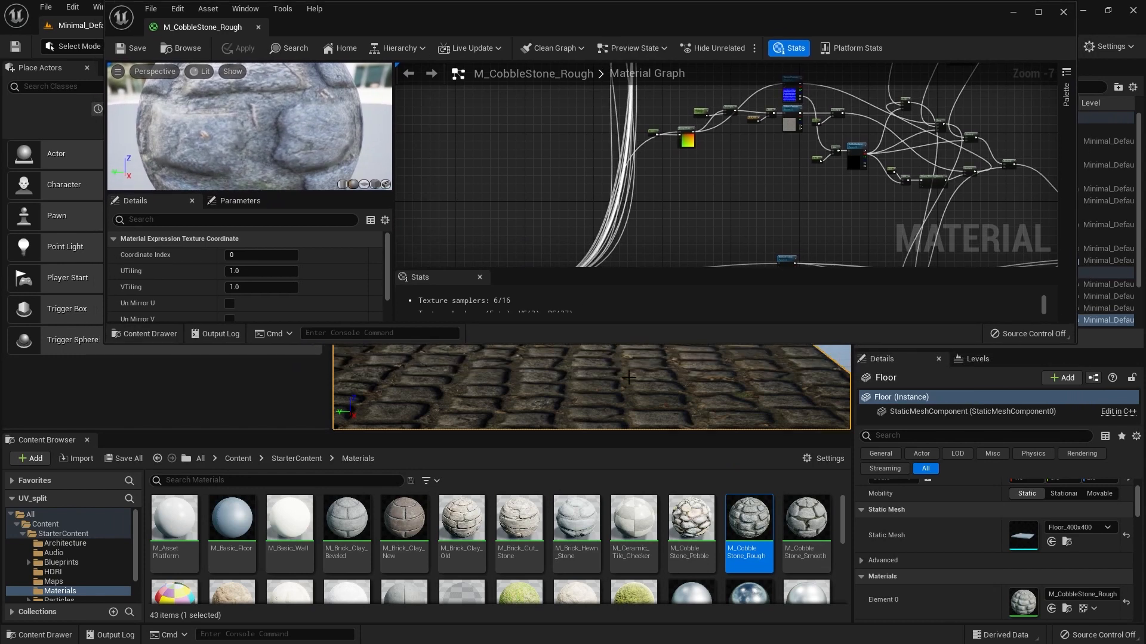
# Set the TexCoord node's UTiling to 10 and save the material
pyautogui.click(251, 271)
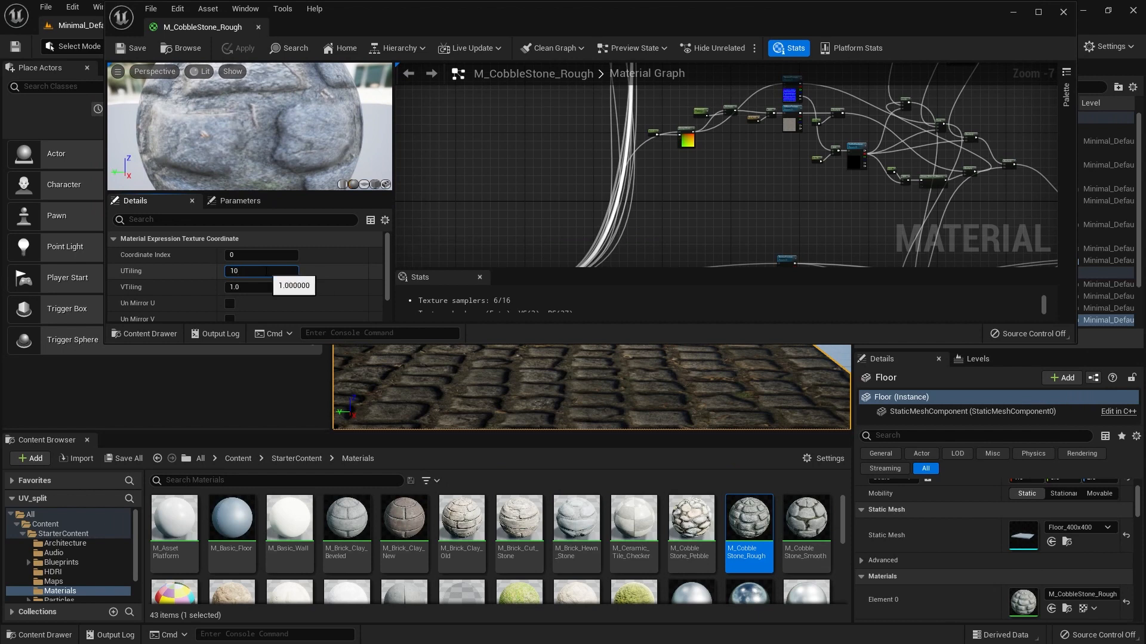
pyautogui.press('Return')
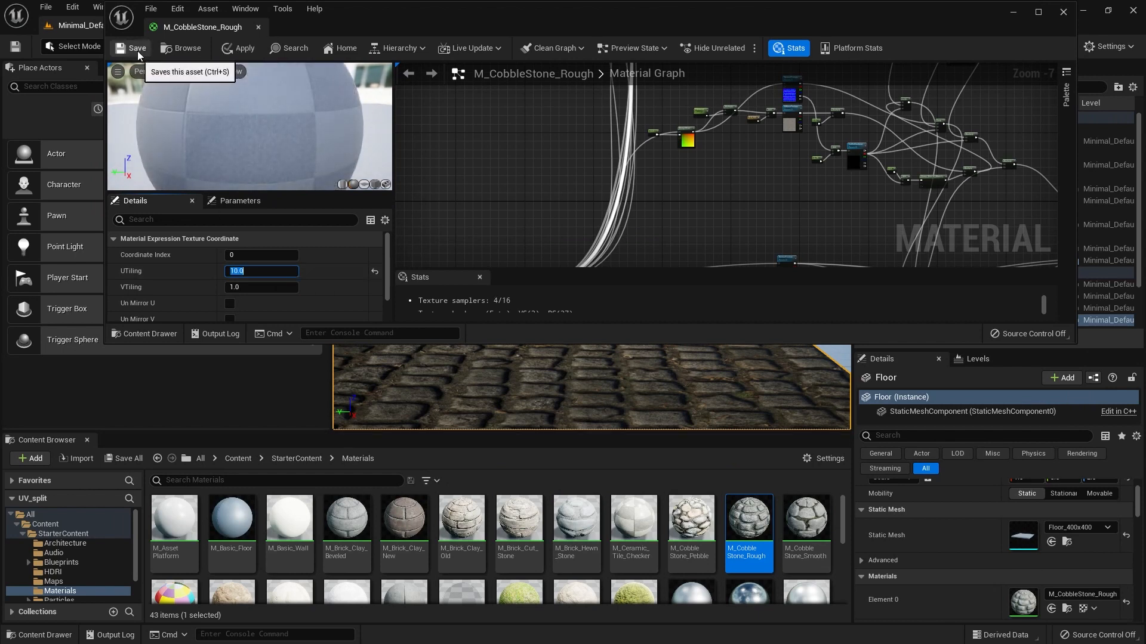
pyautogui.click(138, 52)
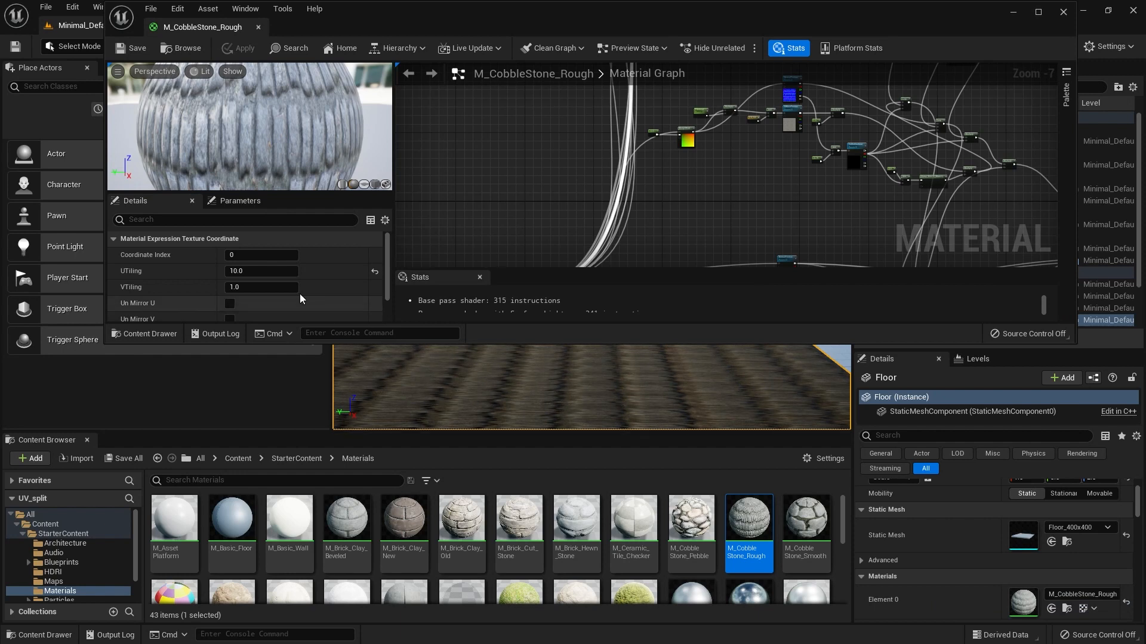
# Set the TexCoord node's UTiling to 1 and VTiling to 10, and save the material
pyautogui.click(253, 272)
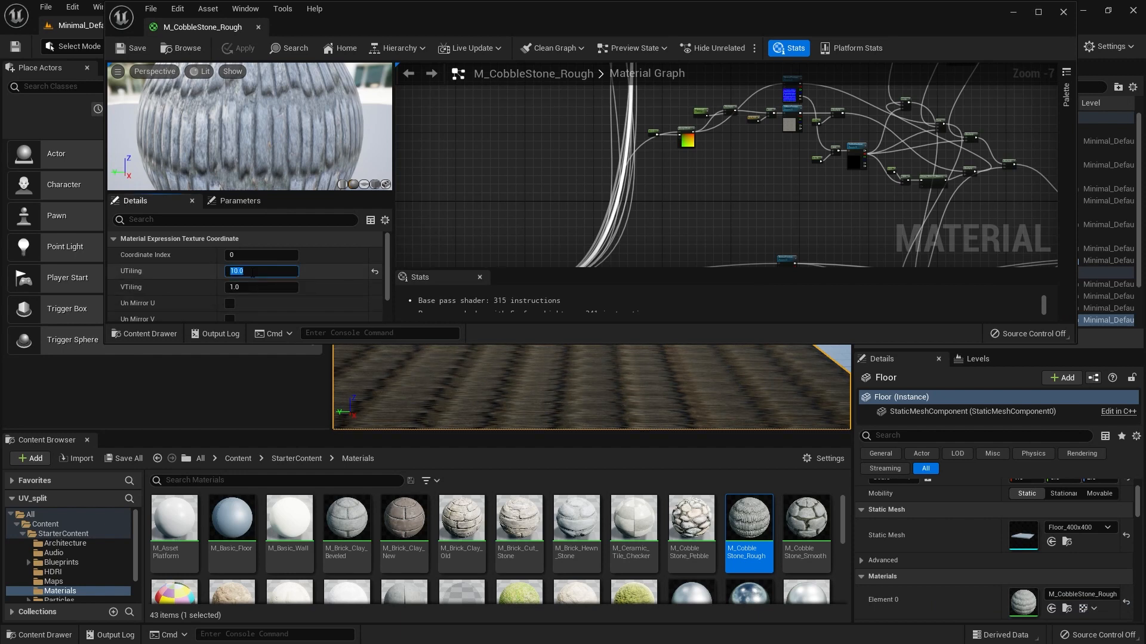
pyautogui.write('1')
pyautogui.press('Return')
pyautogui.click(285, 288)
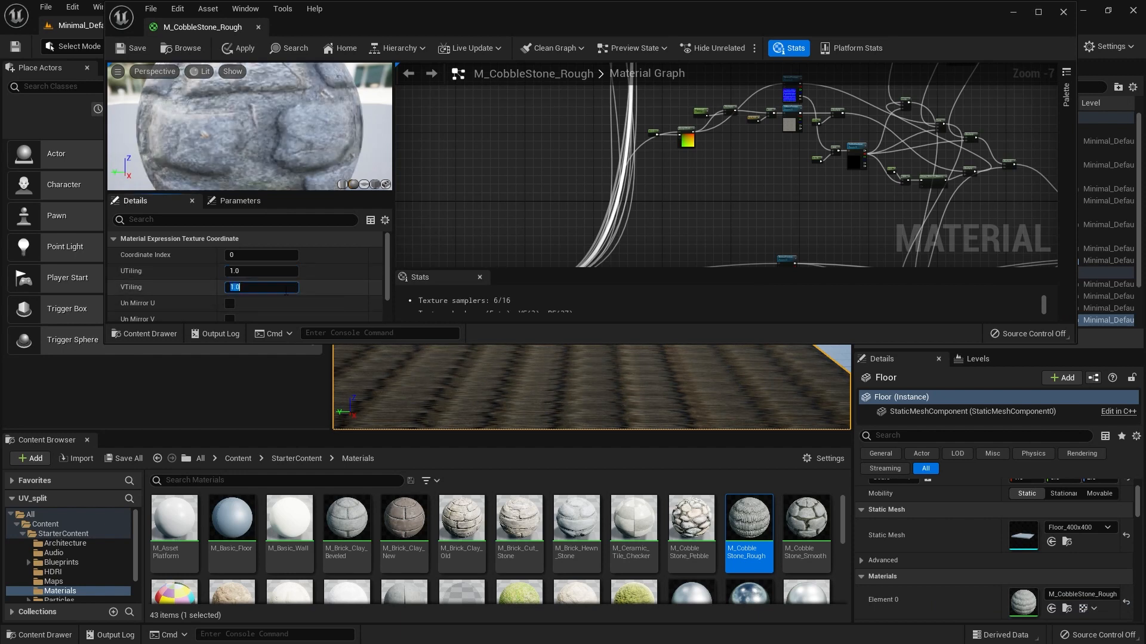
pyautogui.write('10')
pyautogui.press('Return')
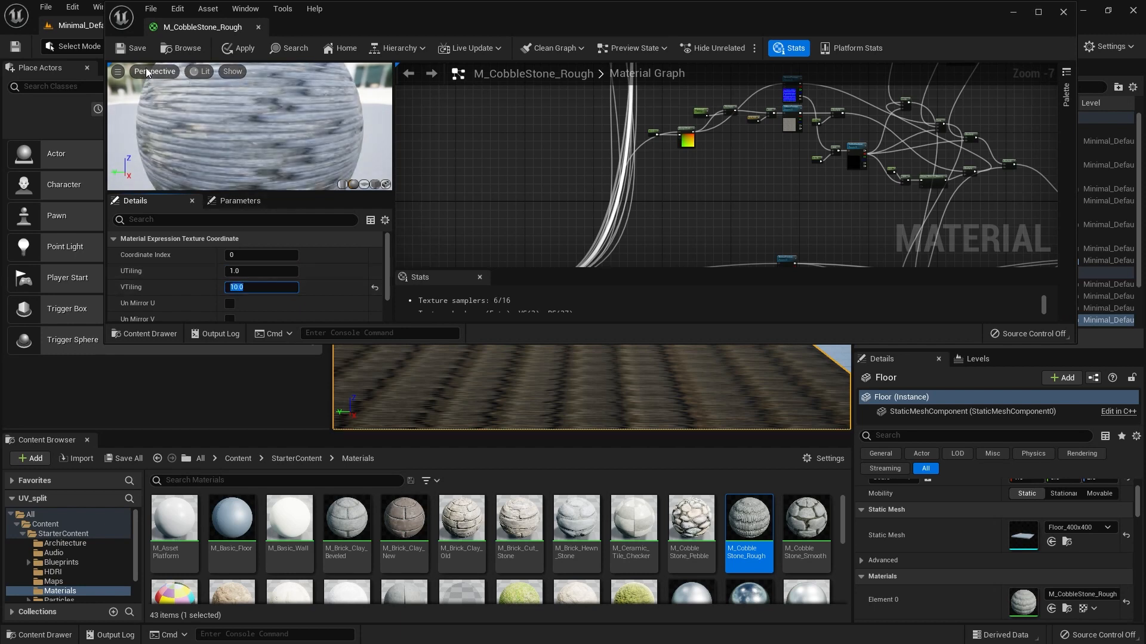
pyautogui.click(132, 48)
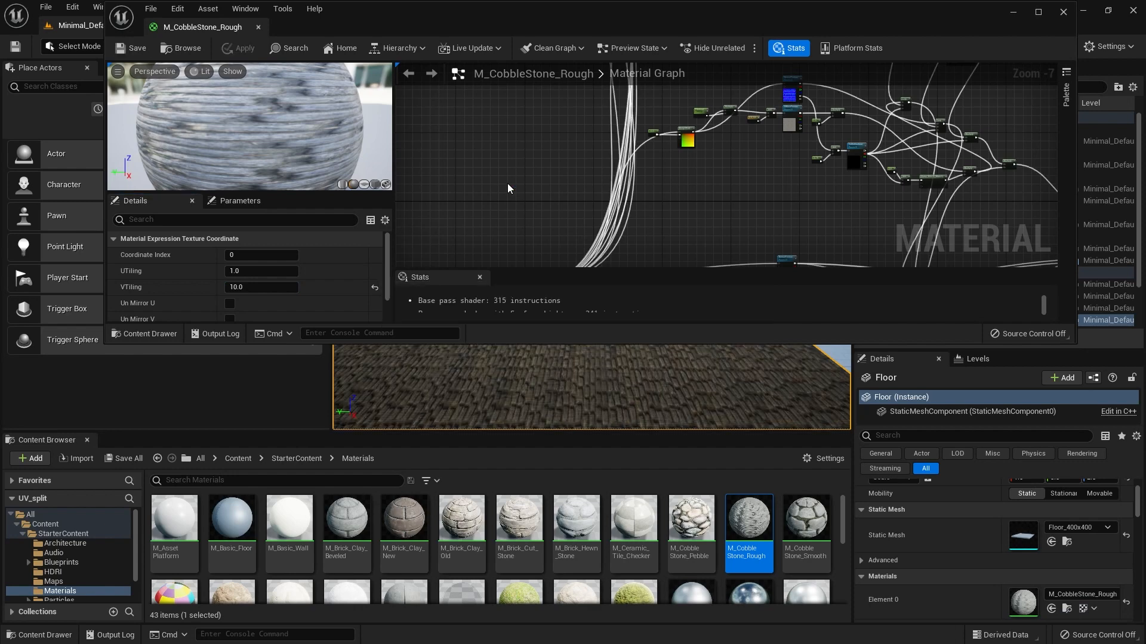
# Set the TexCoord node's VTiling to 5 and save the material
pyautogui.click(259, 288)
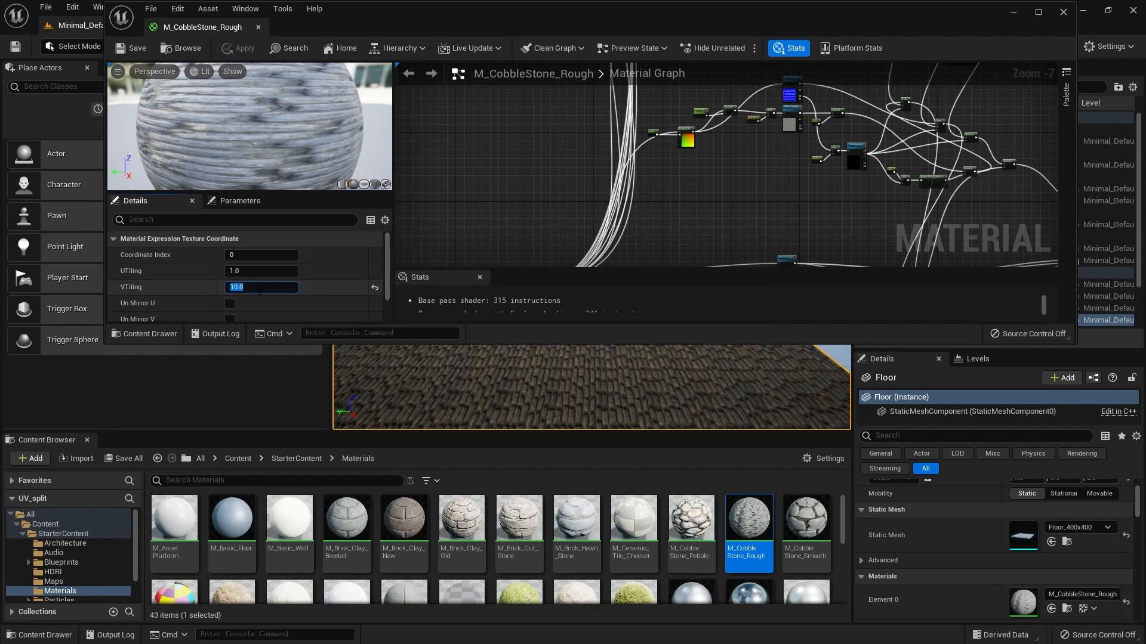
pyautogui.write('5')
pyautogui.press('Return')
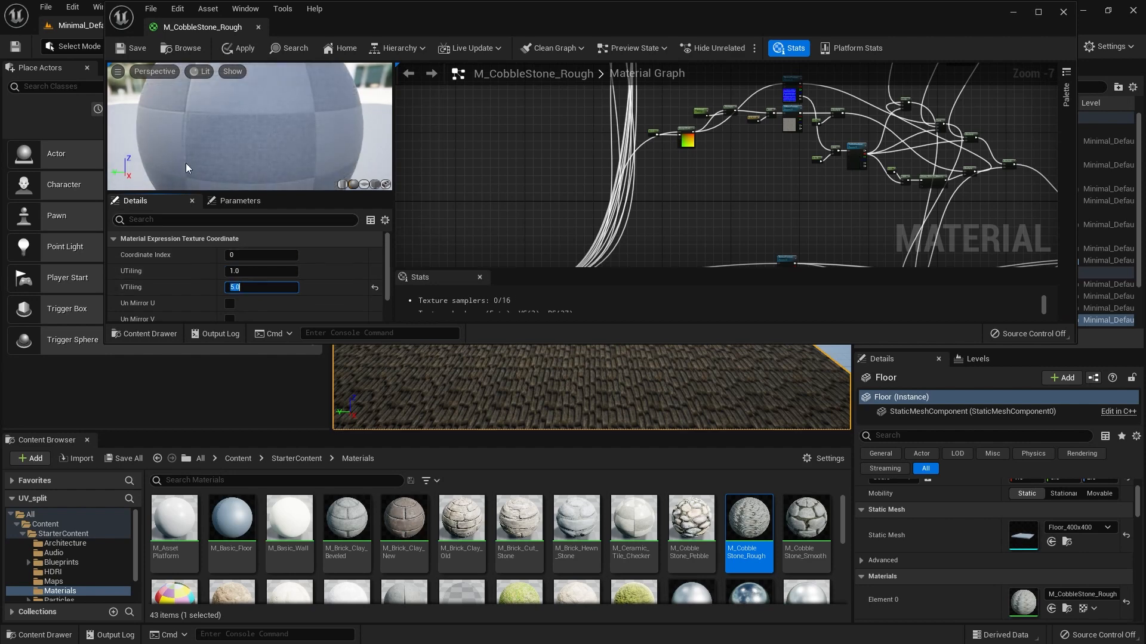
pyautogui.click(134, 52)
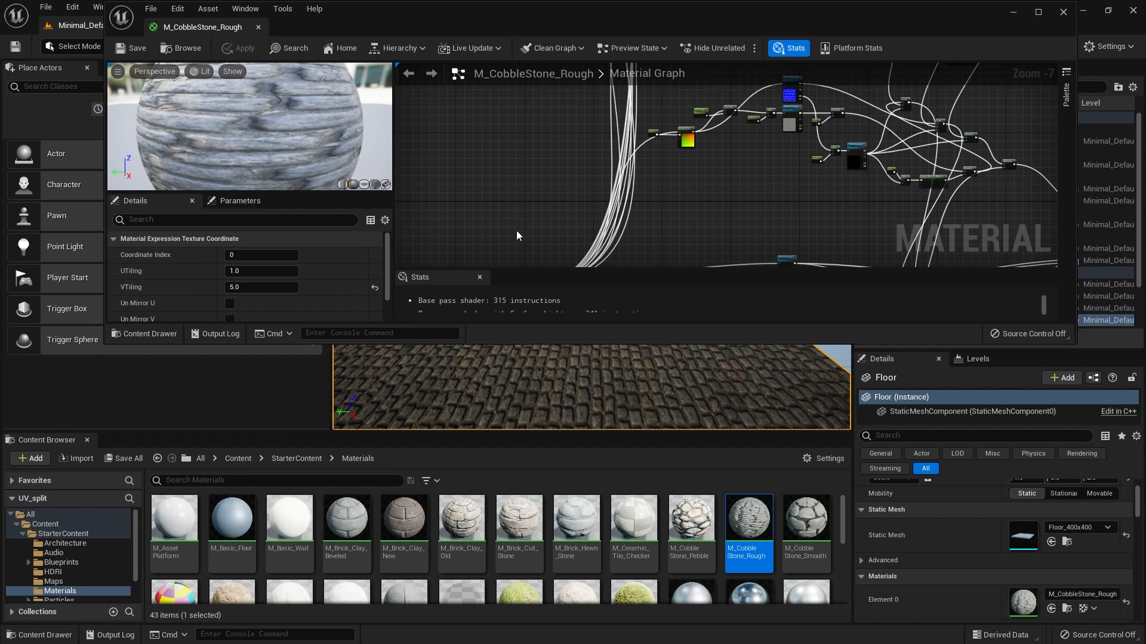
# Create a material instance from M_CobbleStone_Rough in the Materials folder, keeping the suggested name
pyautogui.moveTo(517, 231); pyautogui.dragTo(546, 142, button='right')
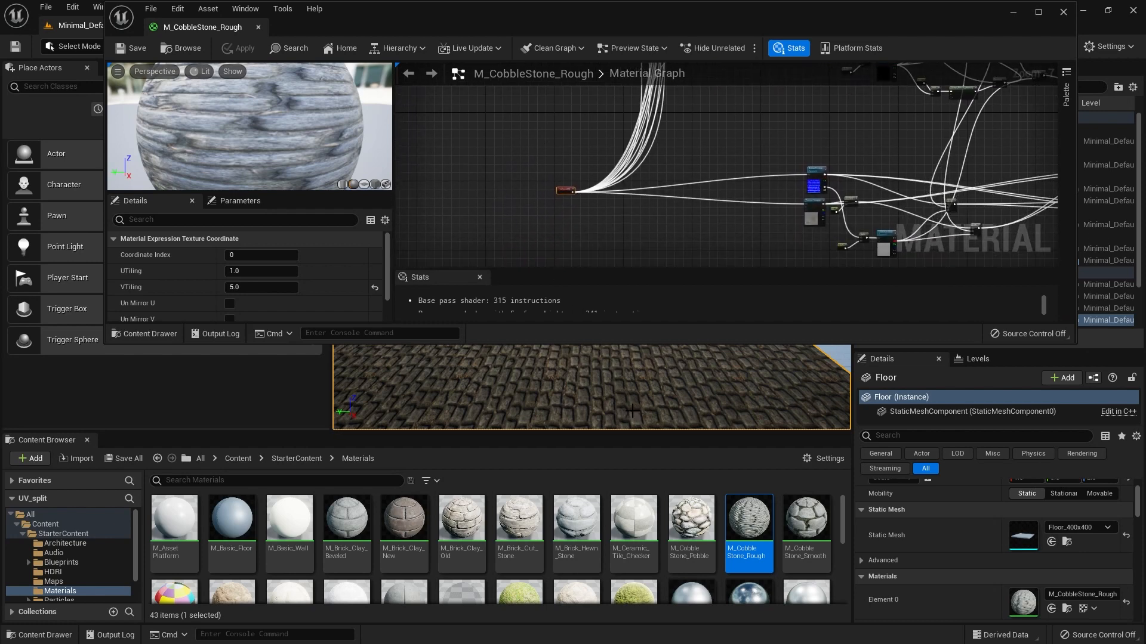
pyautogui.rightClick(753, 529)
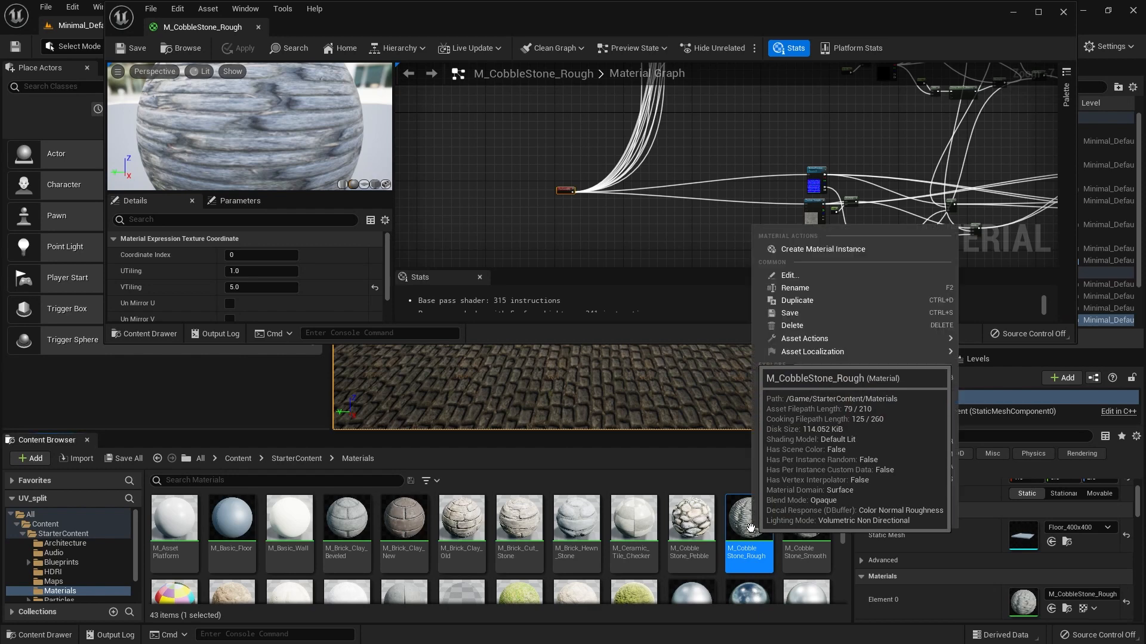
pyautogui.click(816, 250)
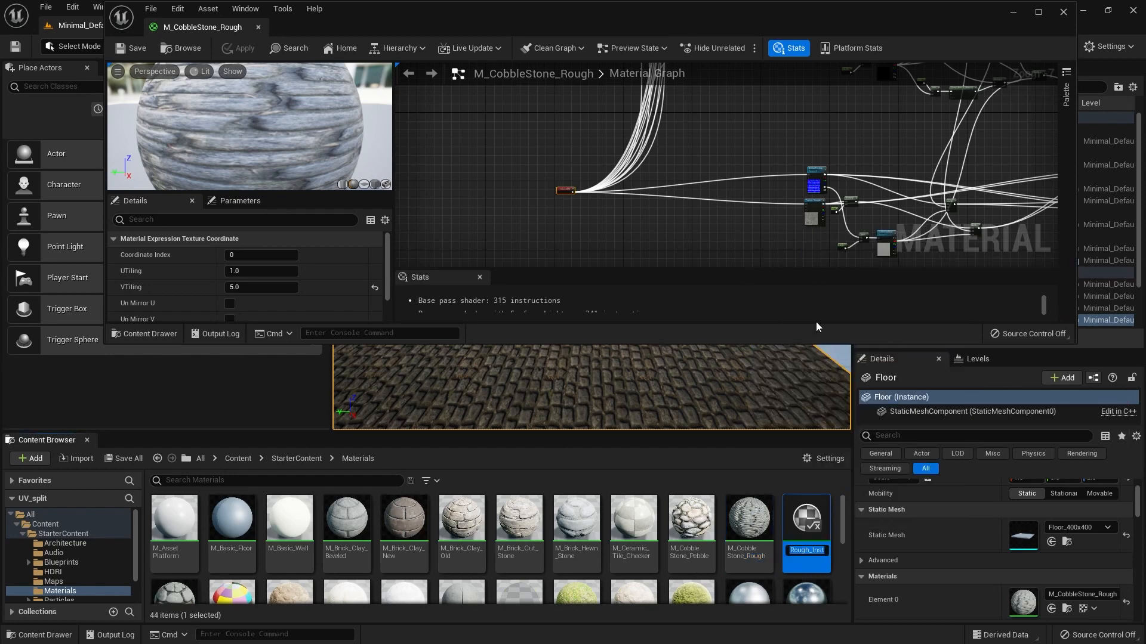
pyautogui.press('Return')
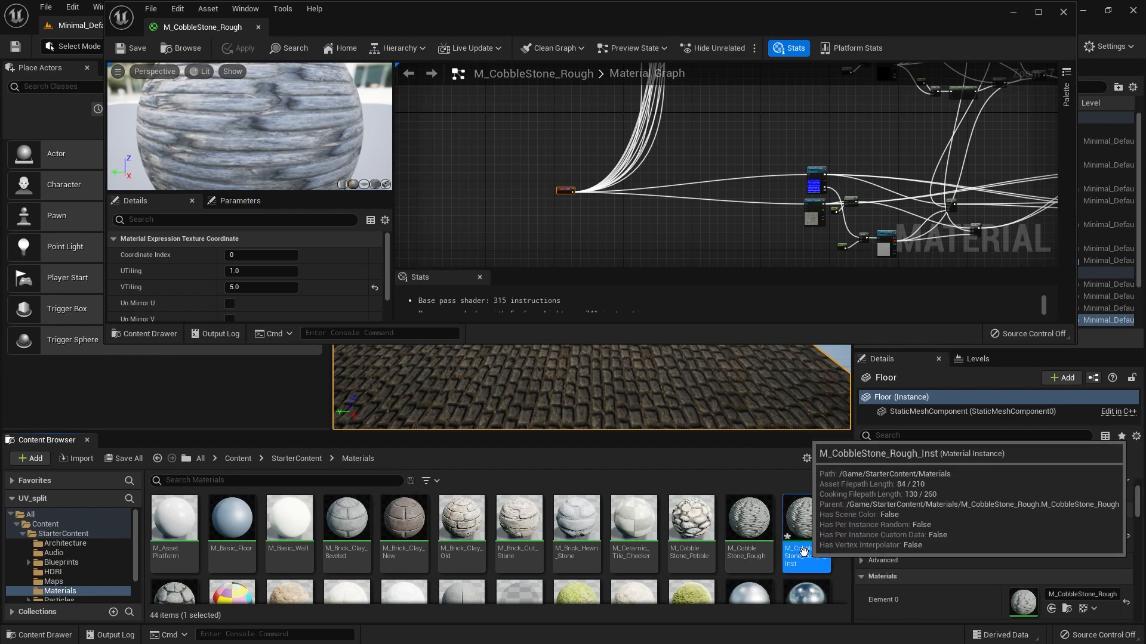
# Rename the new material instance as MI_CobbleStone_Rough
pyautogui.click(804, 551)
pyautogui.press('End')
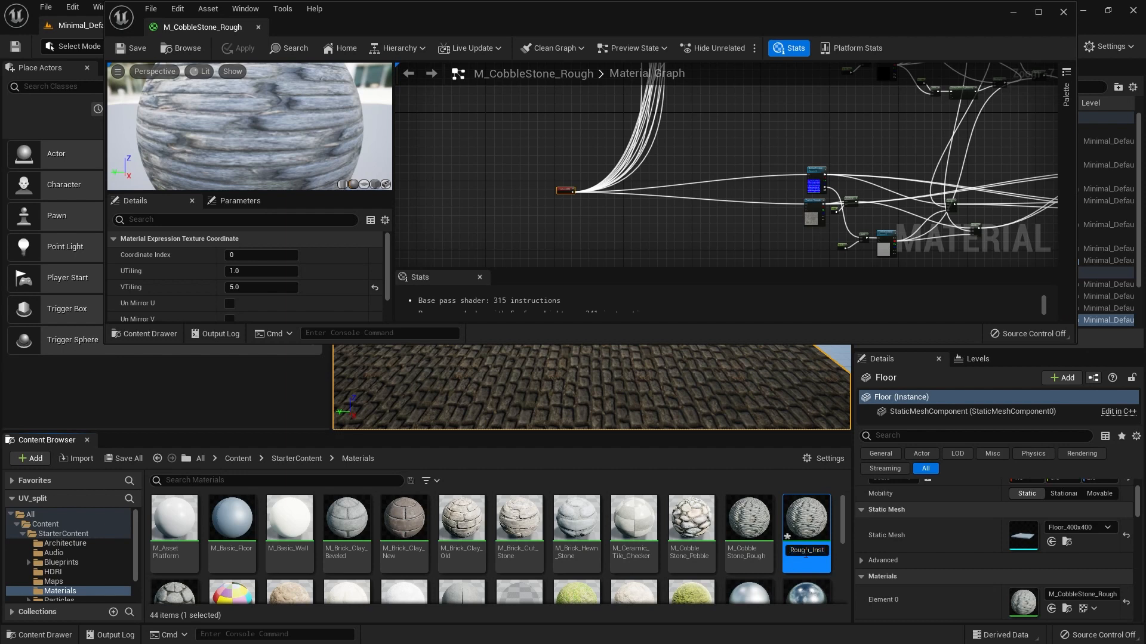
pyautogui.press('BackSpace')
pyautogui.press('BackSpace')
pyautogui.press('BackSpace')
pyautogui.press('BackSpace')
pyautogui.press('BackSpace')
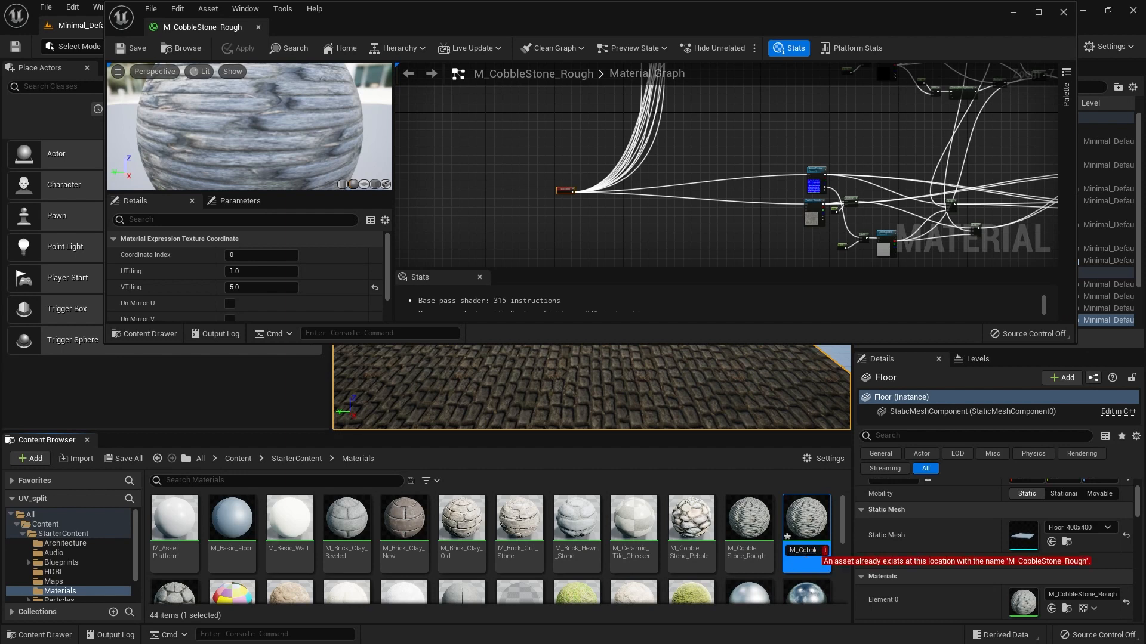
pyautogui.write('I')
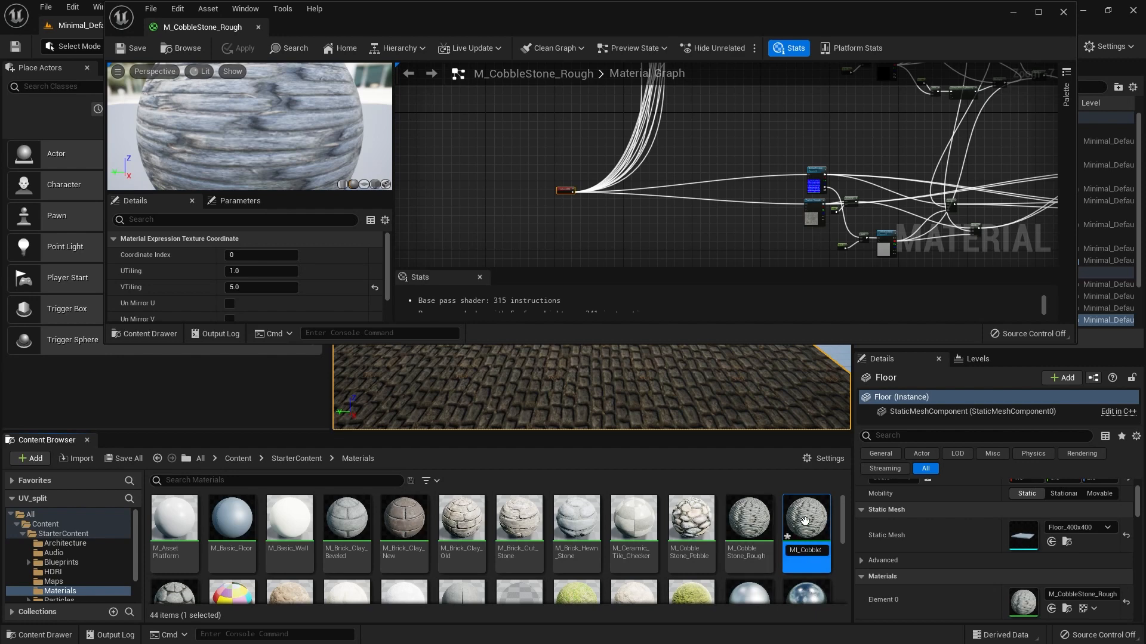
# Open the MI_CobbleStone_Rough material instance and enlarge its editor window to show all its parameters
pyautogui.moveTo(842, 522); pyautogui.dragTo(784, 588)
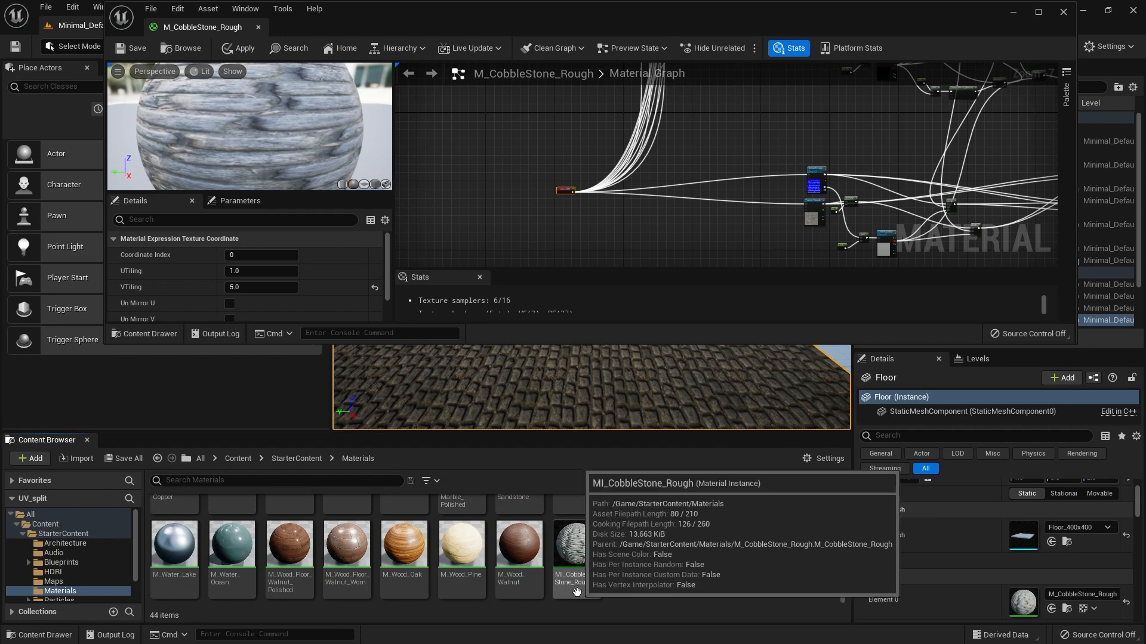
pyautogui.doubleClick(581, 555)
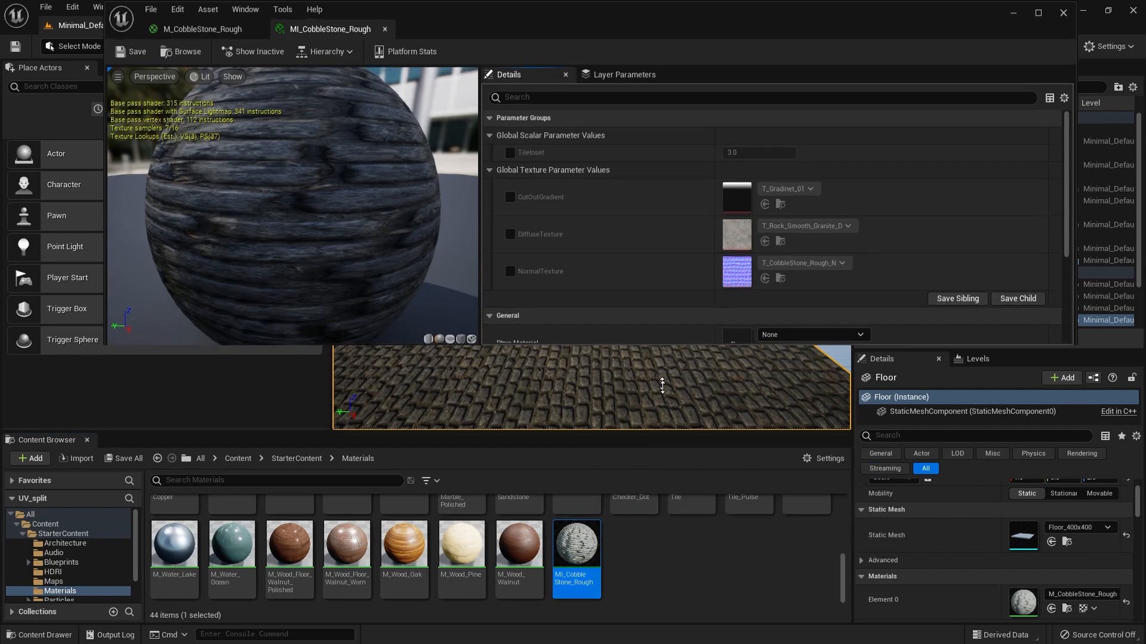
pyautogui.moveTo(658, 341); pyautogui.dragTo(665, 561)
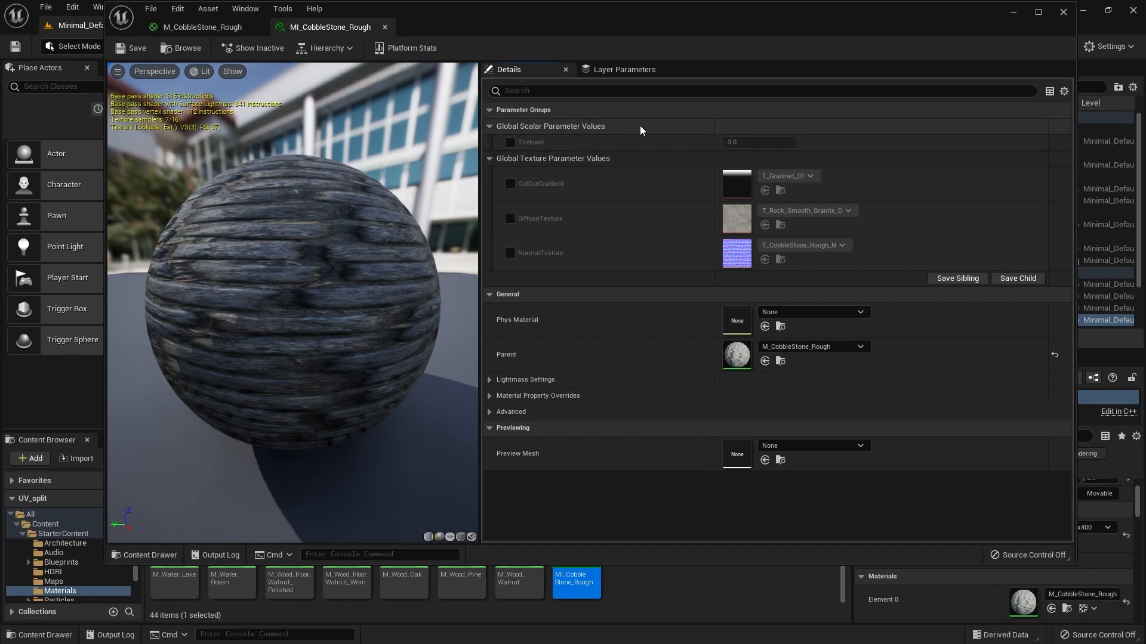
# Return to the M_CobbleStone_Rough material graph, look over the TexCoord node's available actions, and shift the node slightly aside
pyautogui.click(191, 28)
pyautogui.scroll(7, 553, 173)
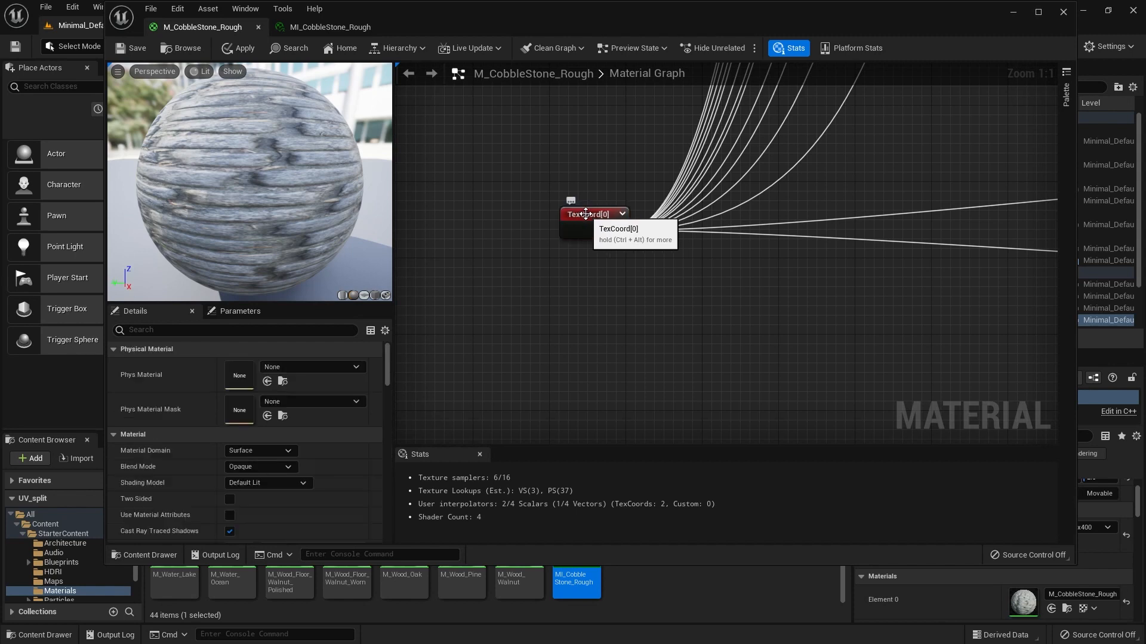
pyautogui.rightClick(585, 216)
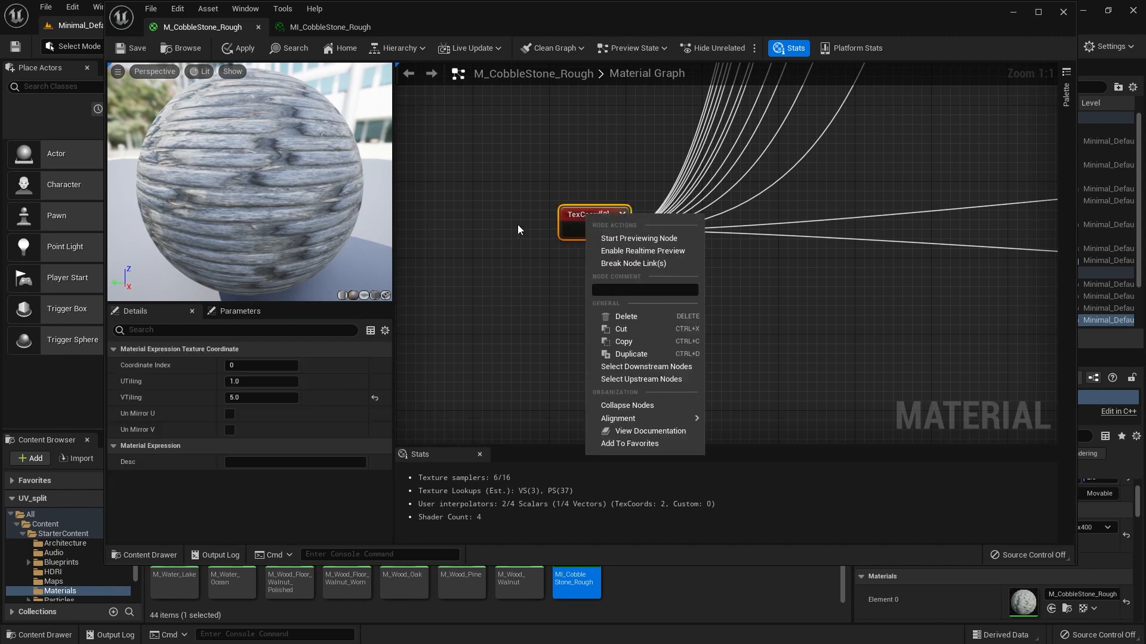
pyautogui.click(517, 224)
pyautogui.click(582, 213)
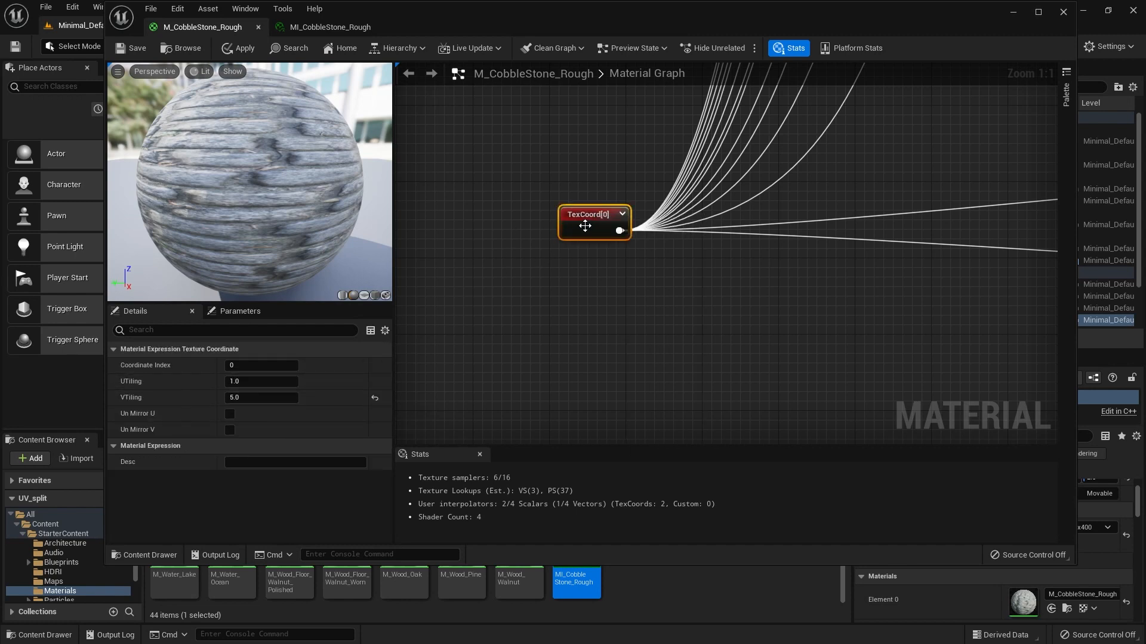
pyautogui.moveTo(584, 226); pyautogui.dragTo(547, 230)
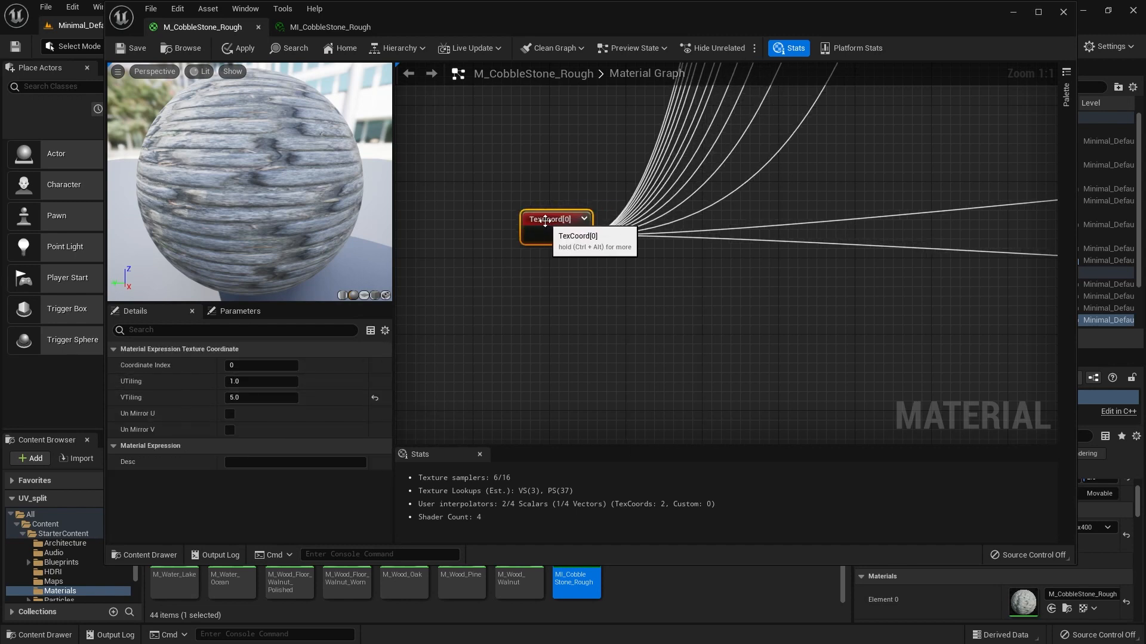
# Add two Constant nodes stacked below the TexCoord node in the material graph
pyautogui.click(542, 307)
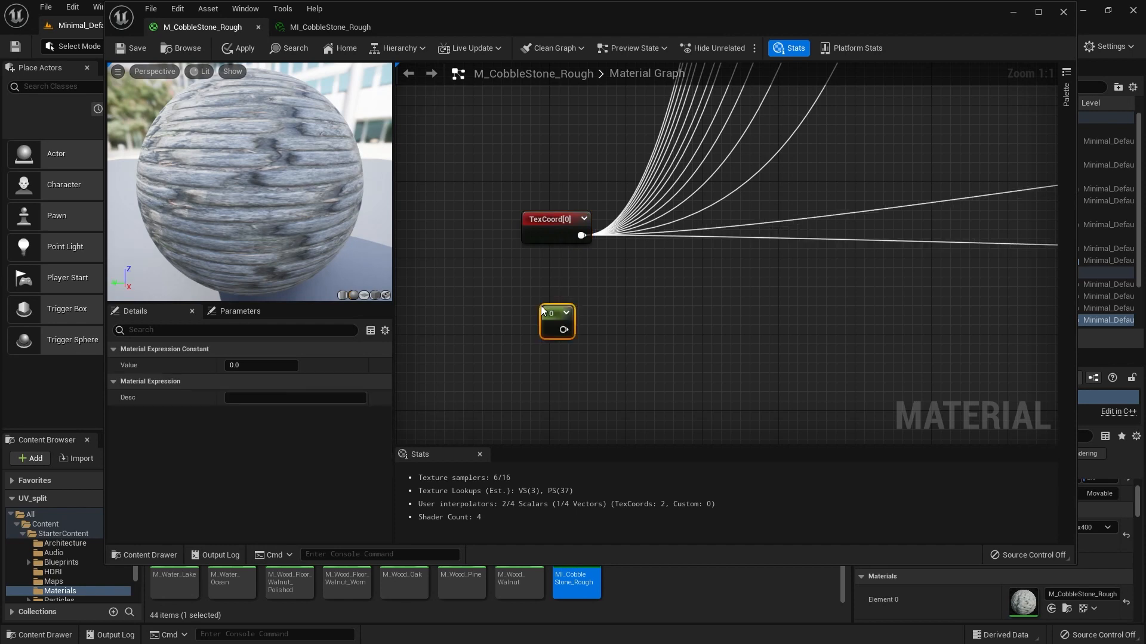
pyautogui.click(544, 366)
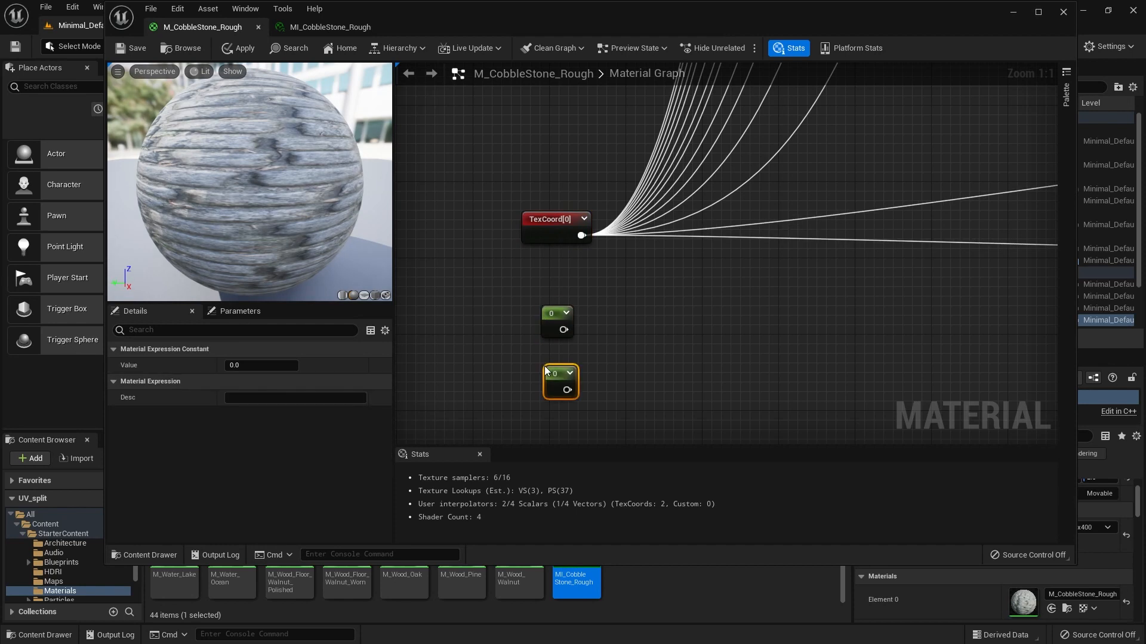
pyautogui.click(556, 313)
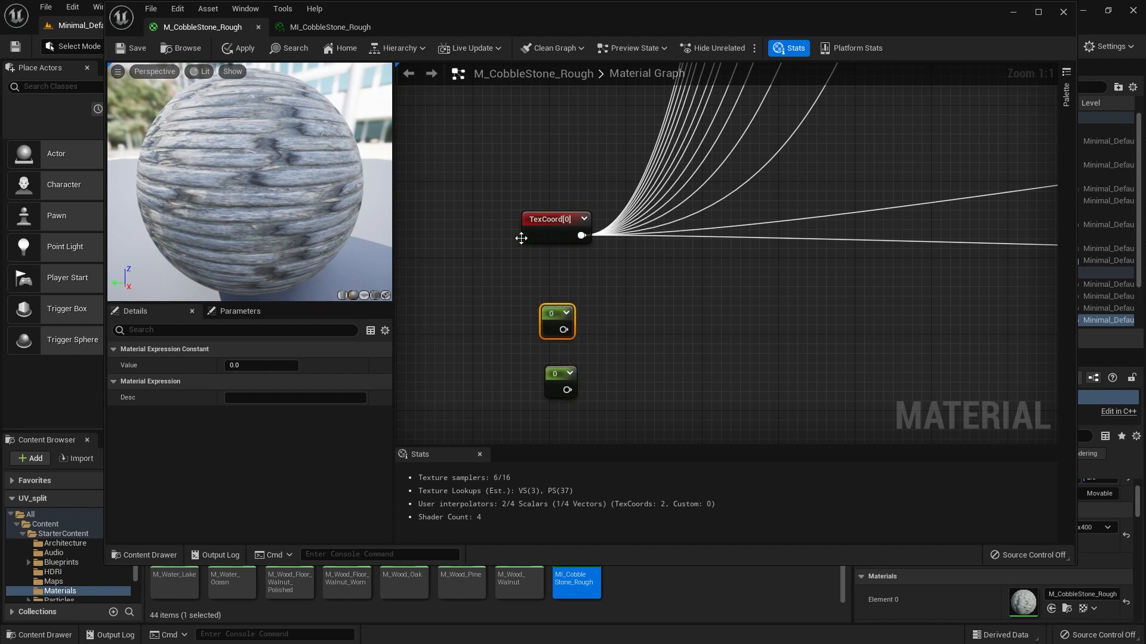
pyautogui.click(546, 219)
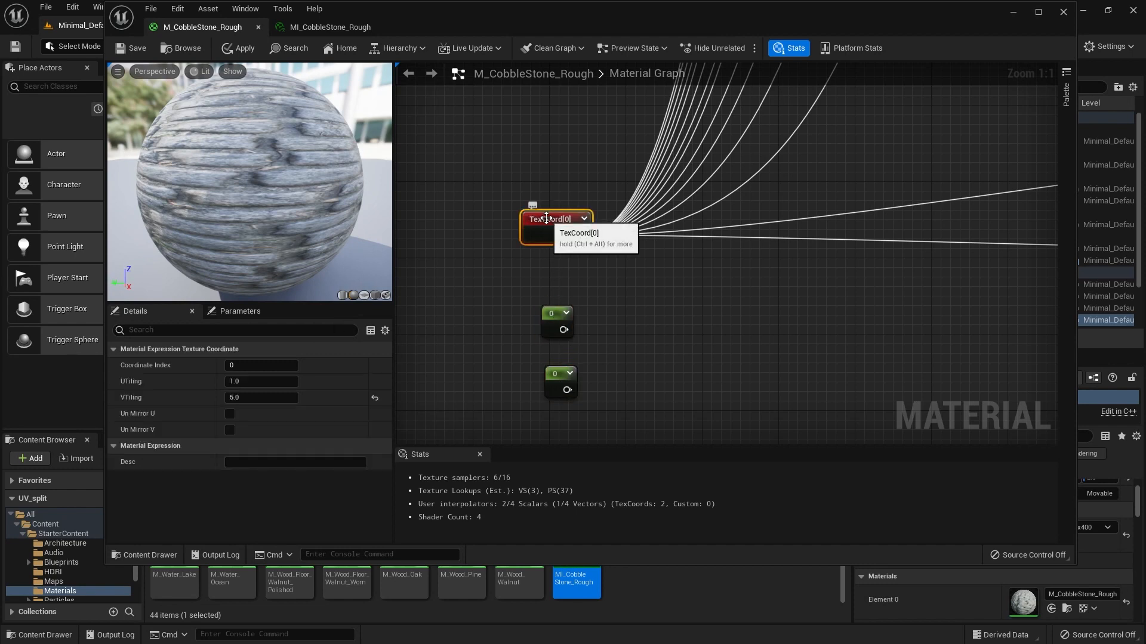
pyautogui.click(555, 314)
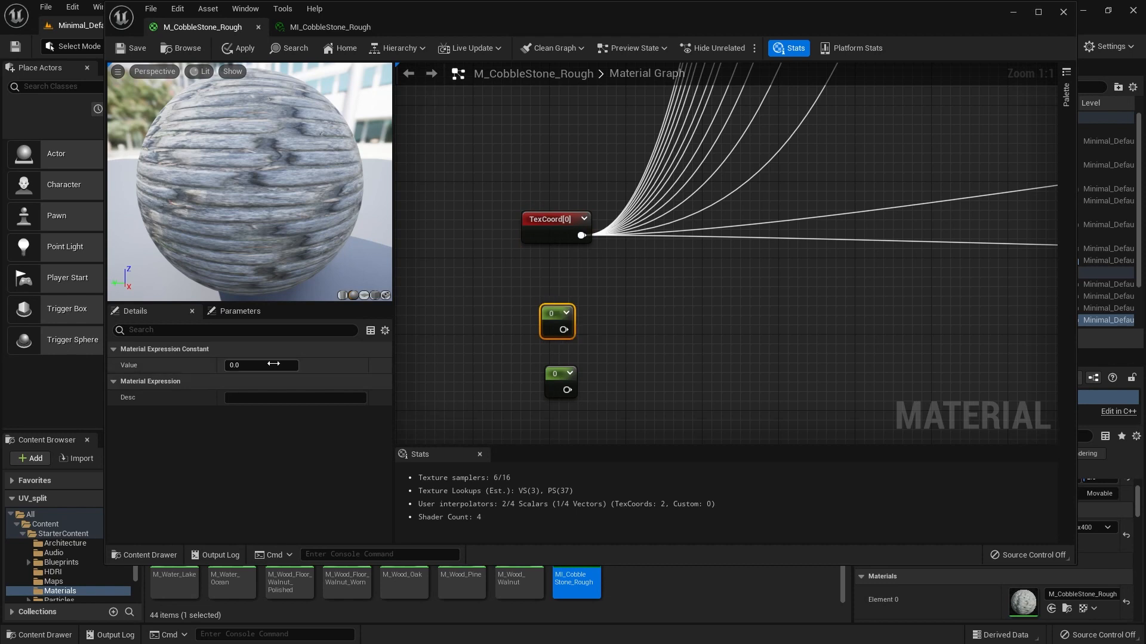
# Convert both Constant nodes to scalar parameters, keeping the suggested names
pyautogui.rightClick(550, 308)
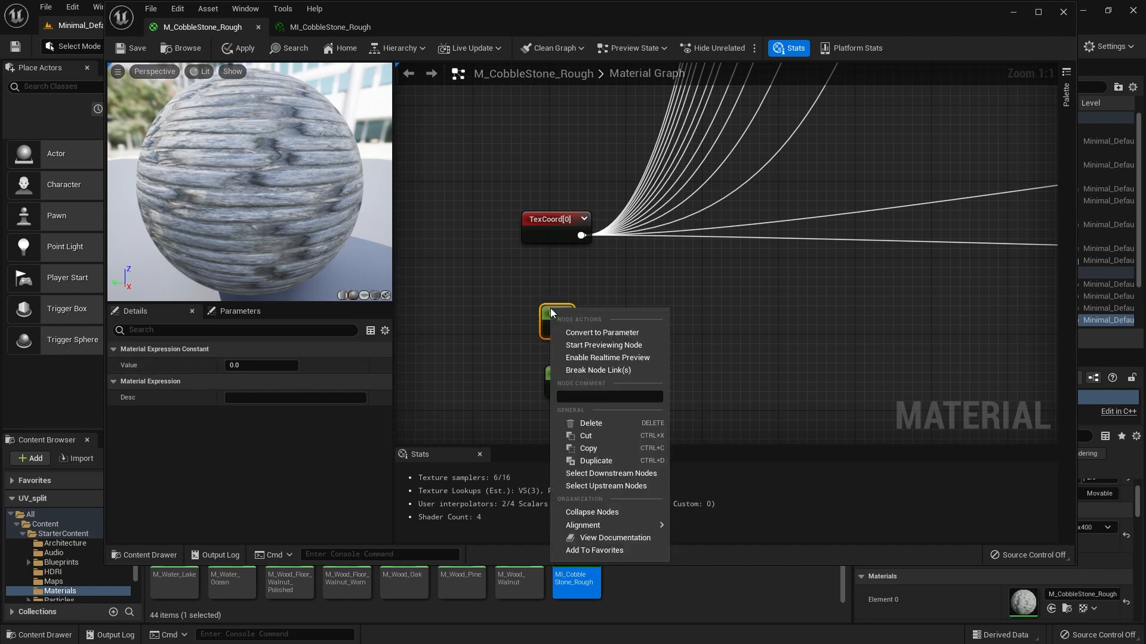
pyautogui.click(578, 333)
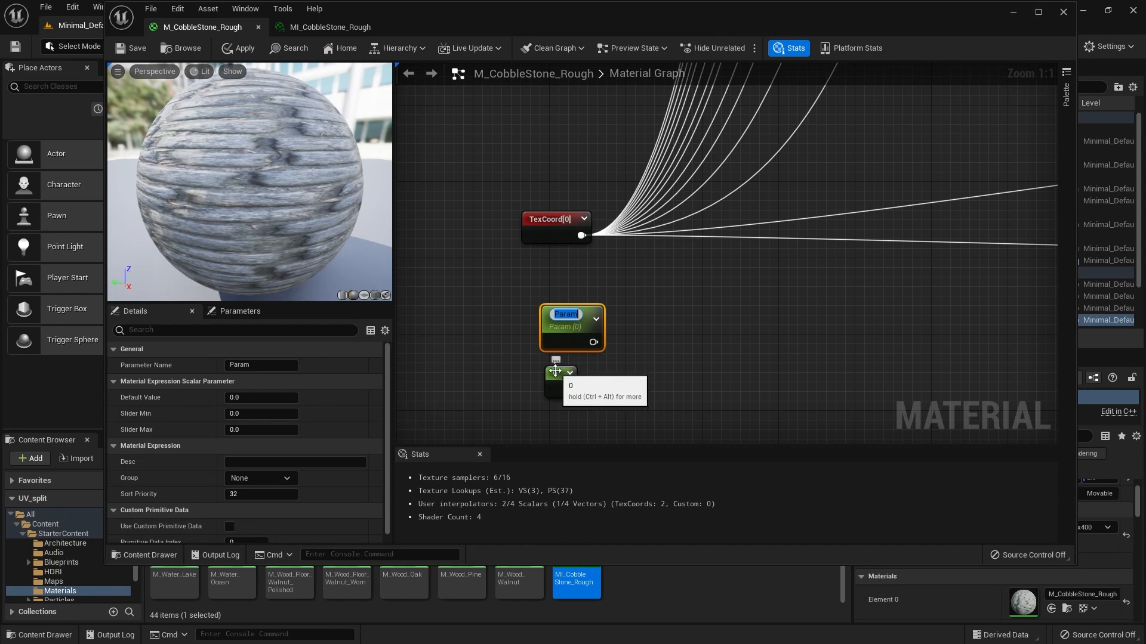
pyautogui.rightClick(555, 371)
pyautogui.click(580, 393)
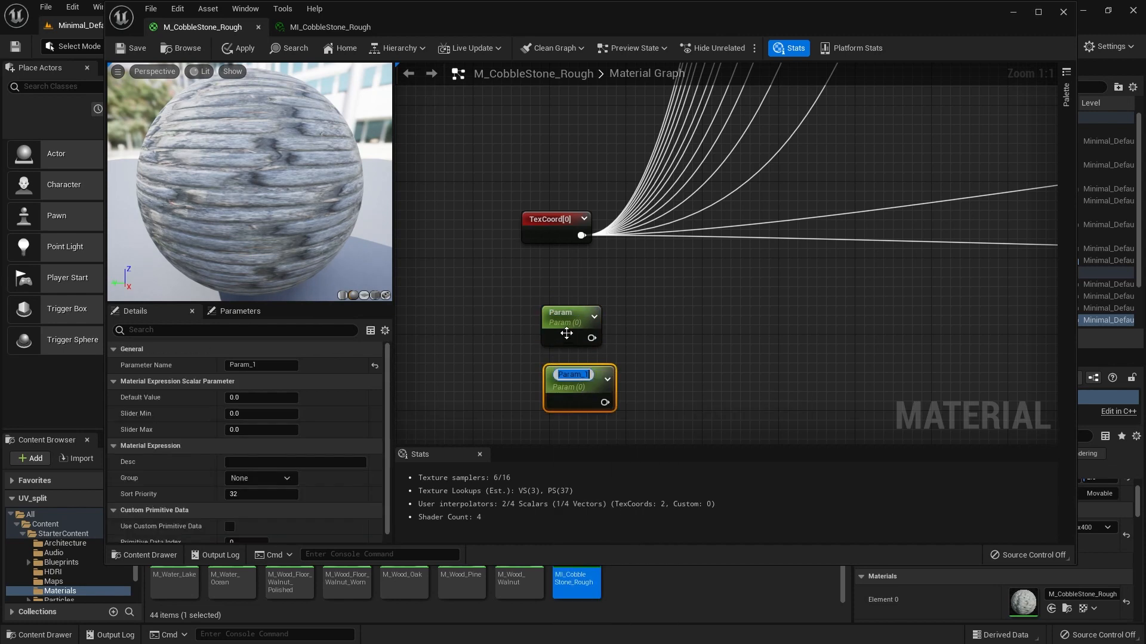
# Rename the first new scalar parameter as U_tile
pyautogui.click(562, 310)
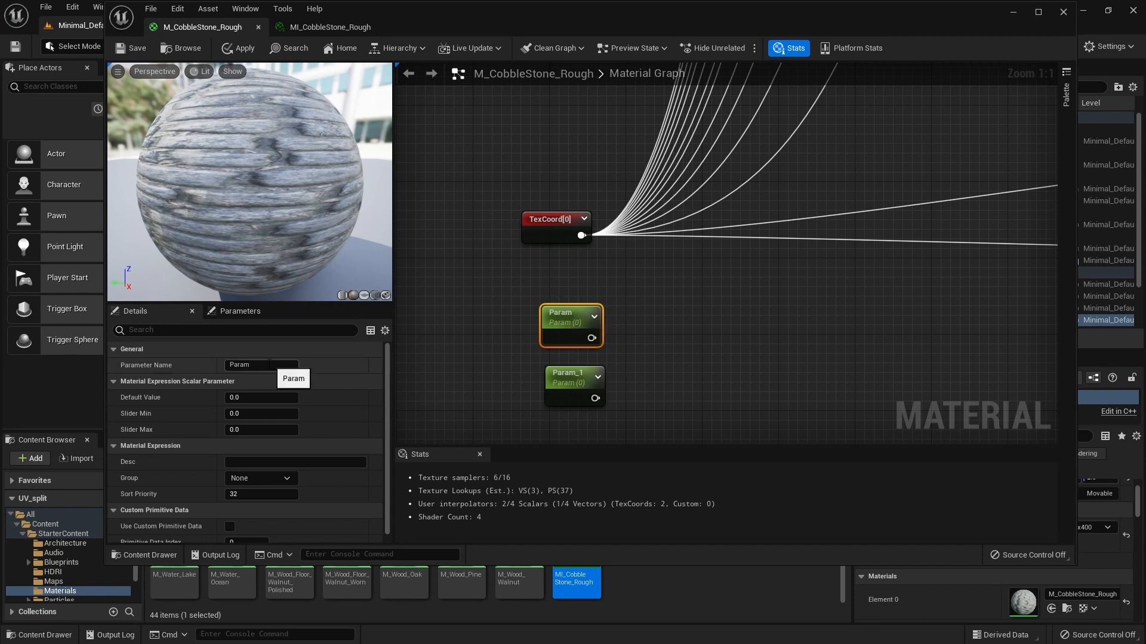
pyautogui.click(259, 365)
pyautogui.write('U')
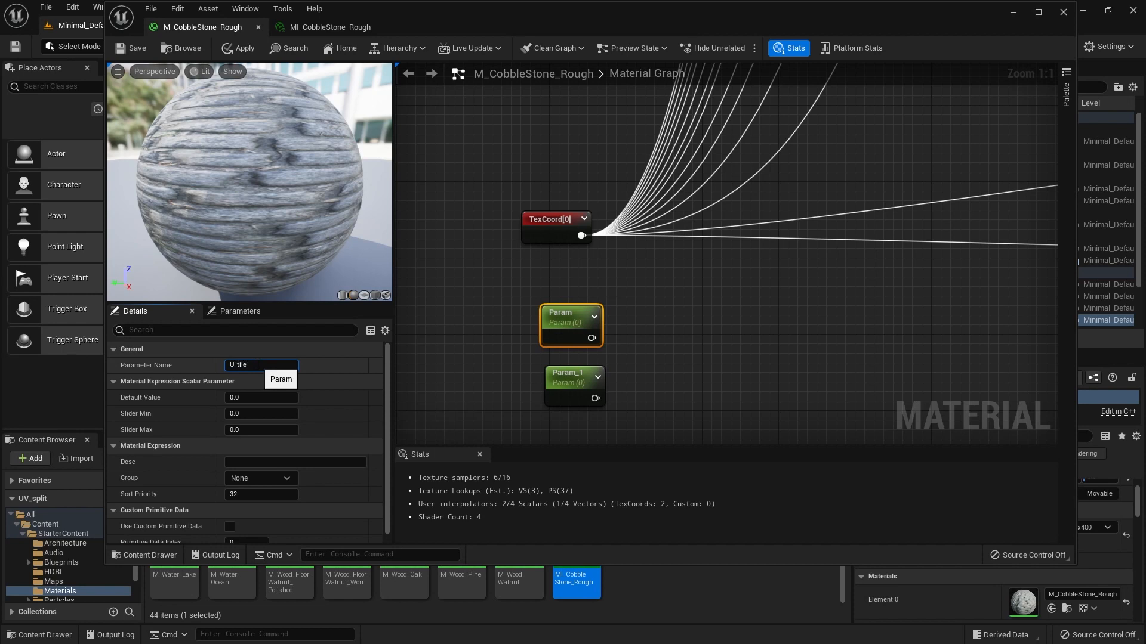
pyautogui.write('_tile')
pyautogui.press('Return')
# Rename the second new scalar parameter as V_tile
pyautogui.click(564, 379)
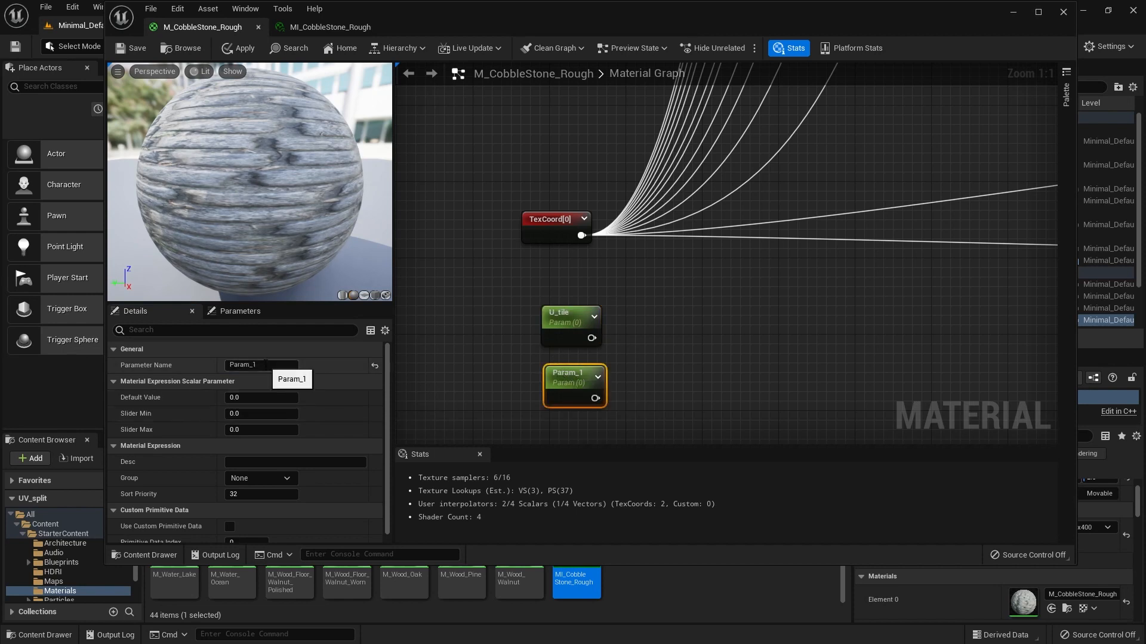
pyautogui.click(265, 365)
pyautogui.write('V_tile')
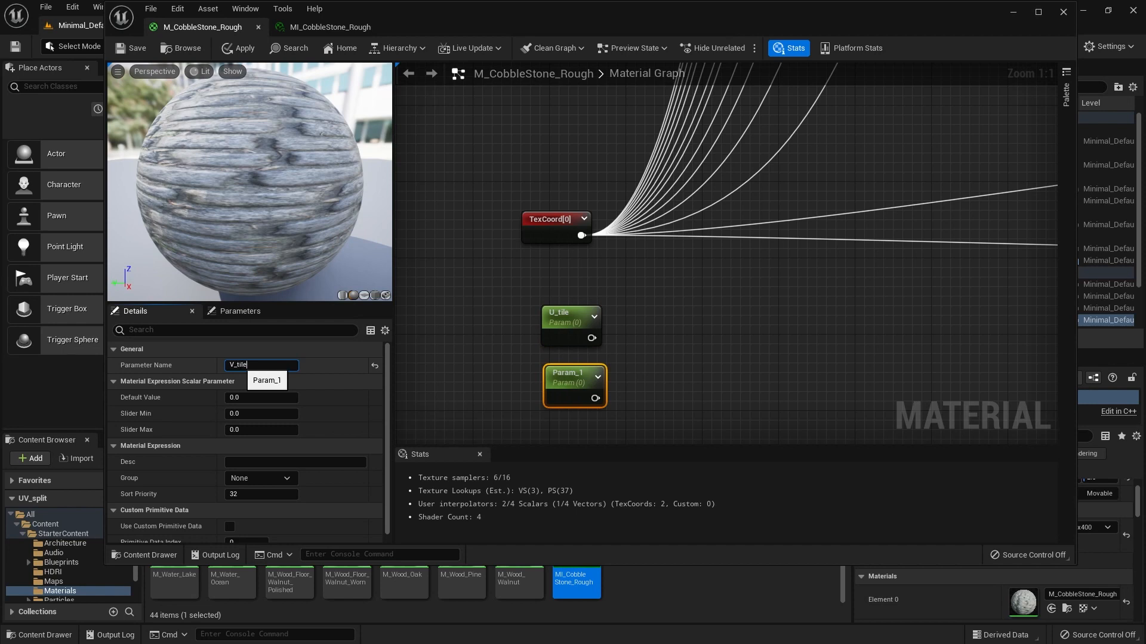
pyautogui.press('Return')
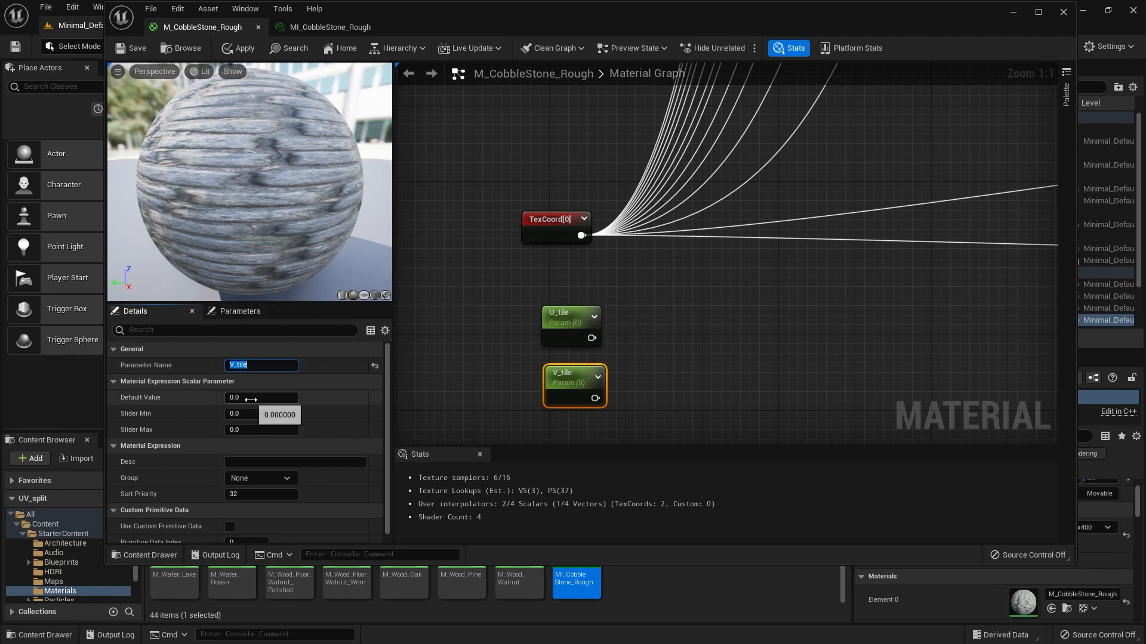
# Set the default value of both the V_tile and U_tile parameters to 1
pyautogui.click(247, 397)
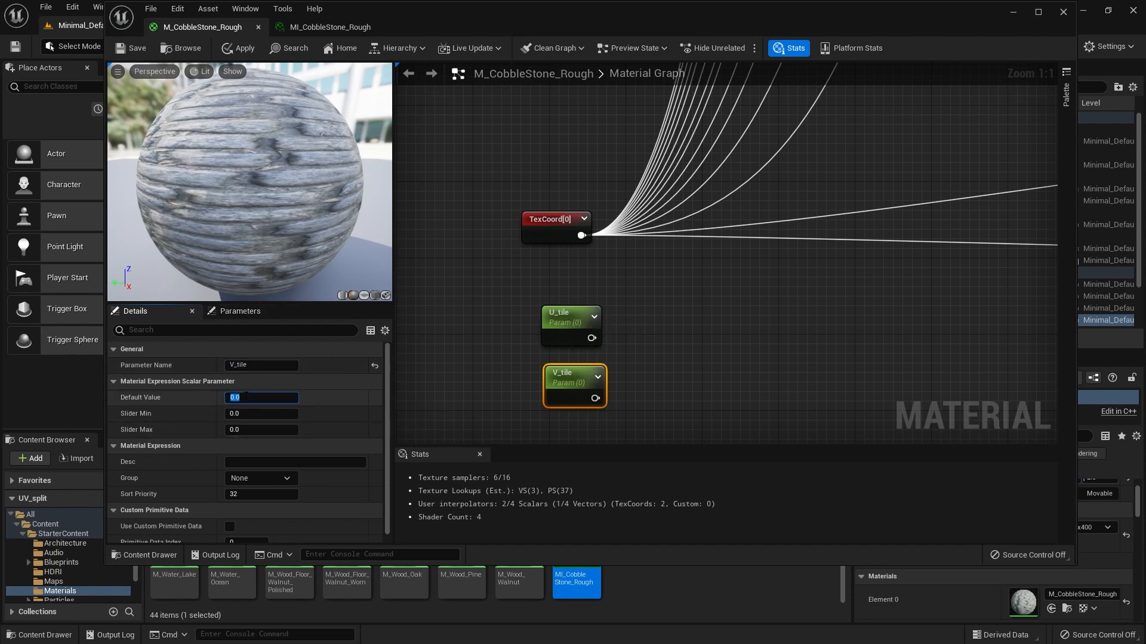
pyautogui.write('1')
pyautogui.click(561, 315)
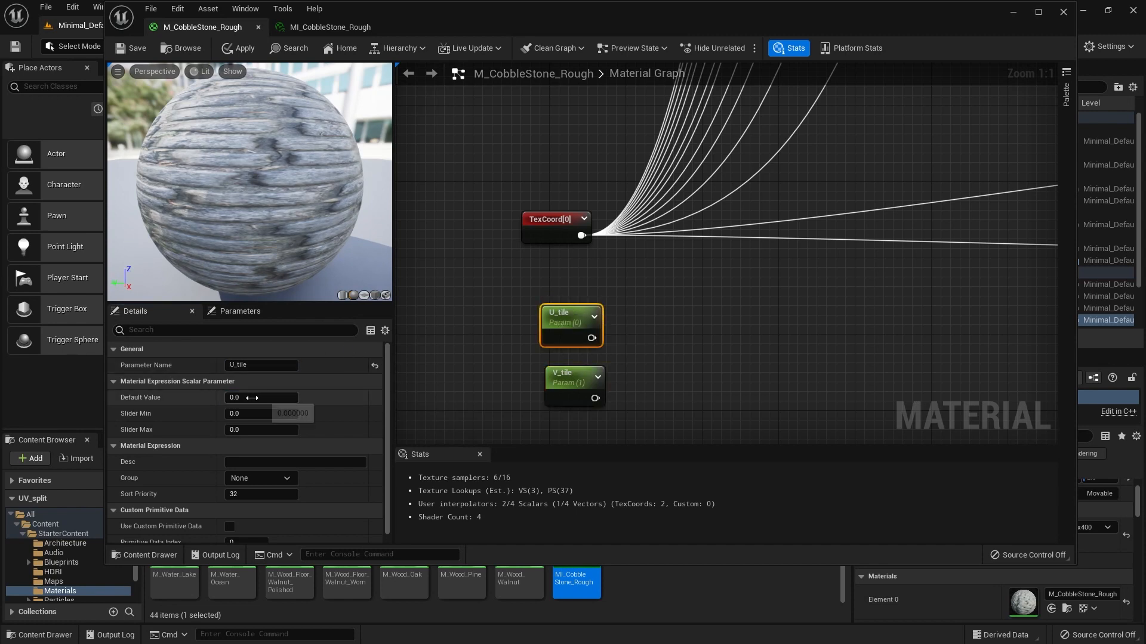
pyautogui.click(249, 398)
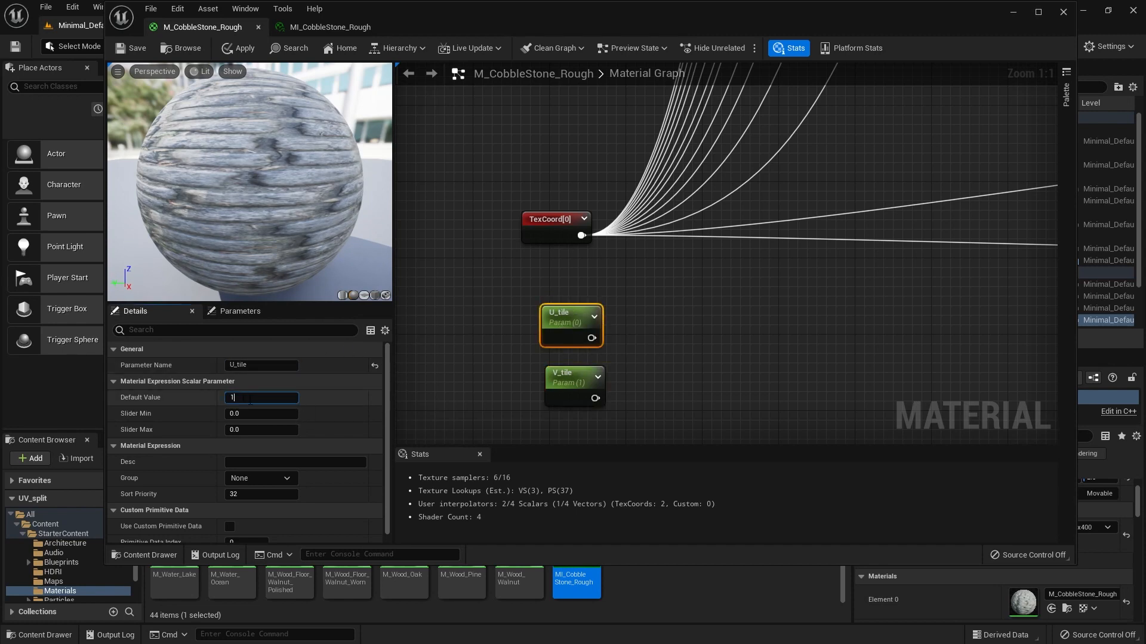
pyautogui.click(479, 335)
# Move the TexCoord node closer to the two parameters and set its VTiling to 1
pyautogui.moveTo(554, 225); pyautogui.dragTo(534, 255)
pyautogui.click(258, 398)
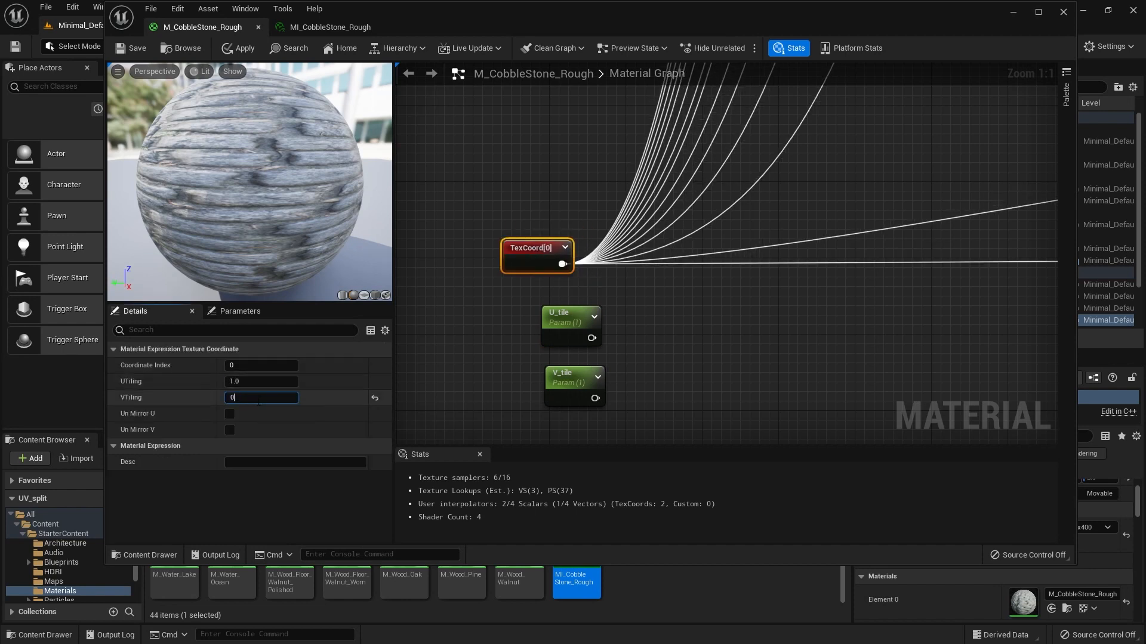
pyautogui.write('1')
pyautogui.press('Return')
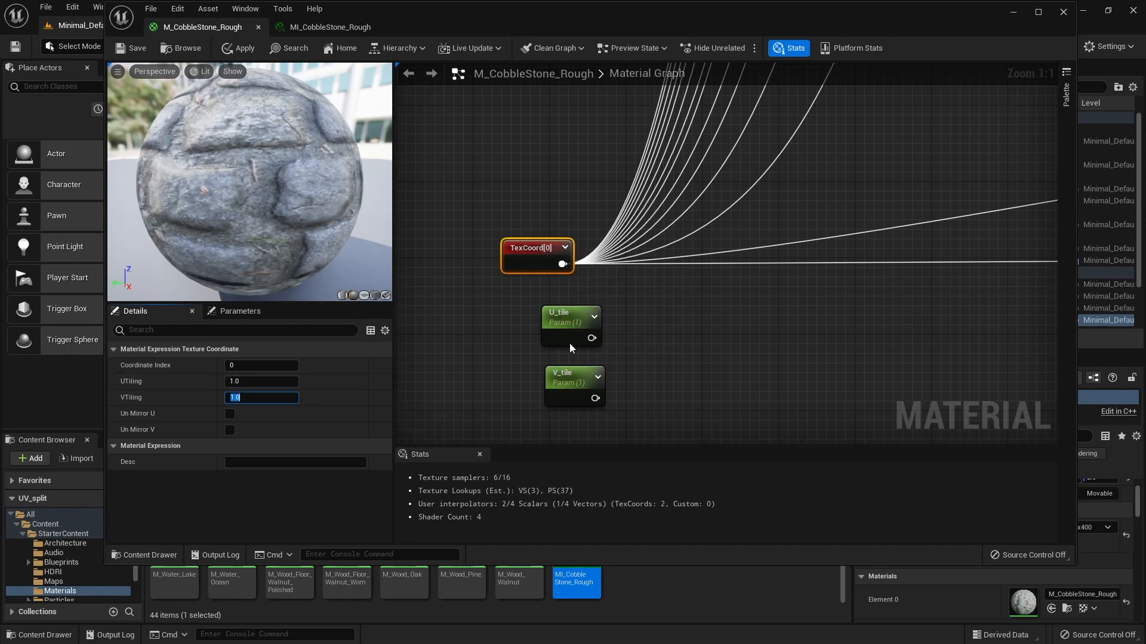
# Line up the U_tile and V_tile parameter nodes directly beneath the TexCoord node
pyautogui.moveTo(562, 319); pyautogui.dragTo(521, 337)
pyautogui.moveTo(580, 374); pyautogui.dragTo(535, 389)
pyautogui.click(621, 319)
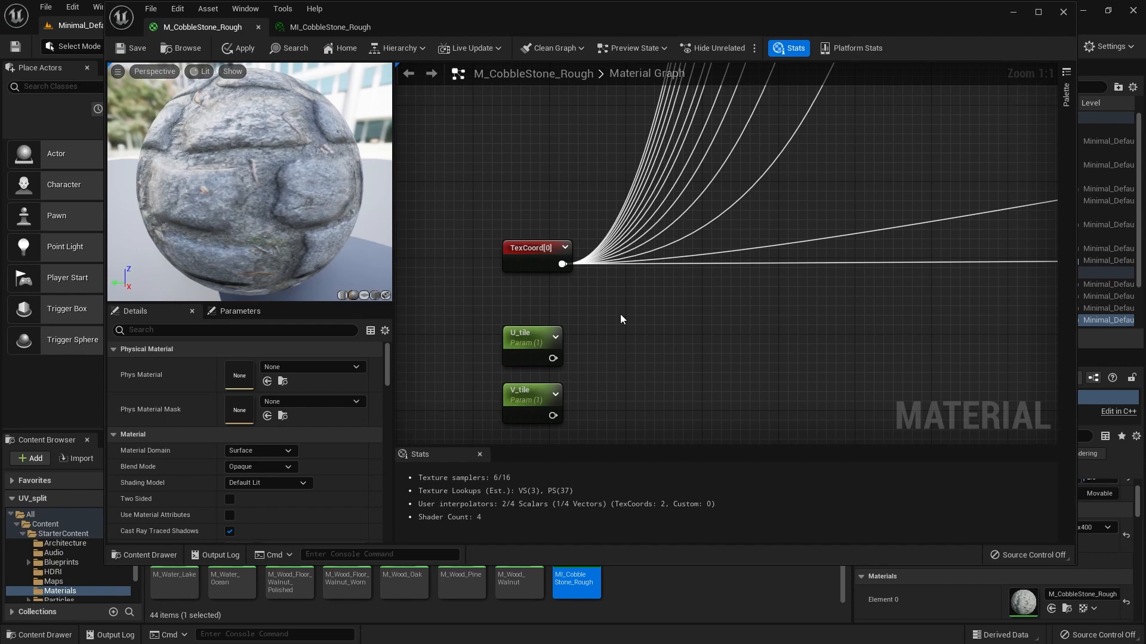
# Insert a Multiply node between the TexCoord node and all its outgoing connections, feeding TexCoord into input A
pyautogui.click(621, 315)
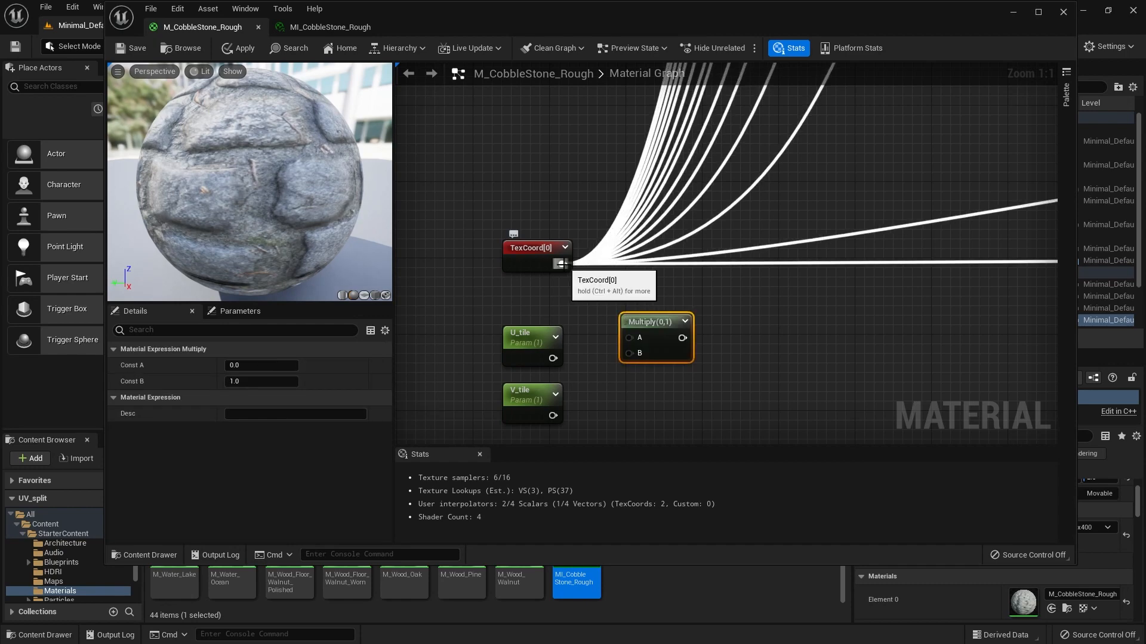
pyautogui.keyDown('ctrl'); pyautogui.moveTo(561, 264); pyautogui.dragTo(719, 281); pyautogui.keyUp('ctrl')
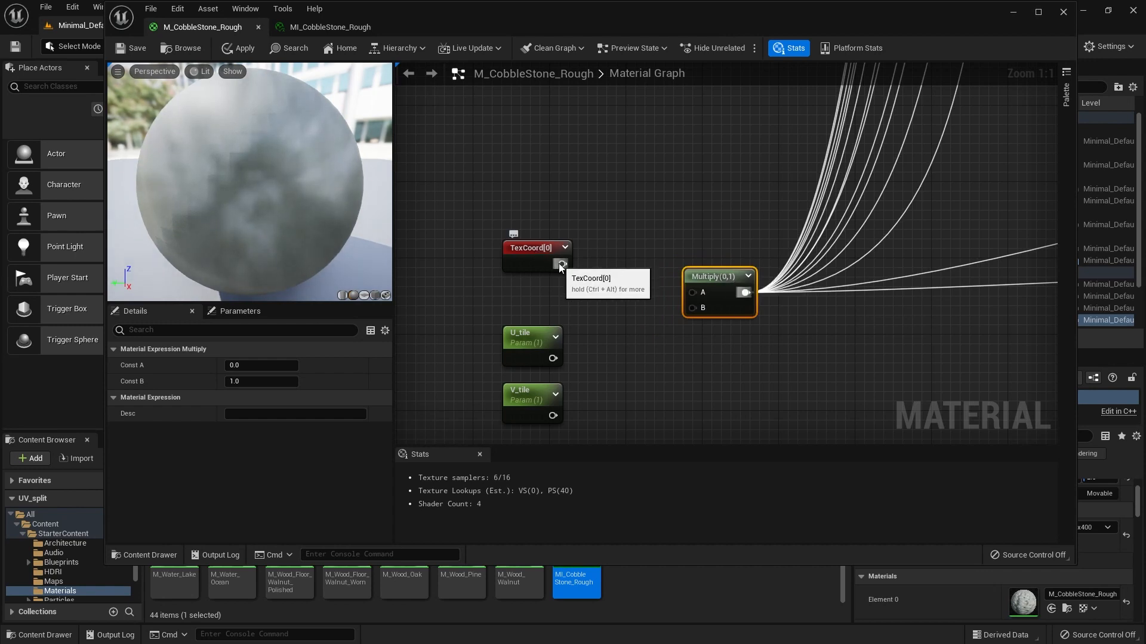
pyautogui.moveTo(561, 264); pyautogui.dragTo(693, 293)
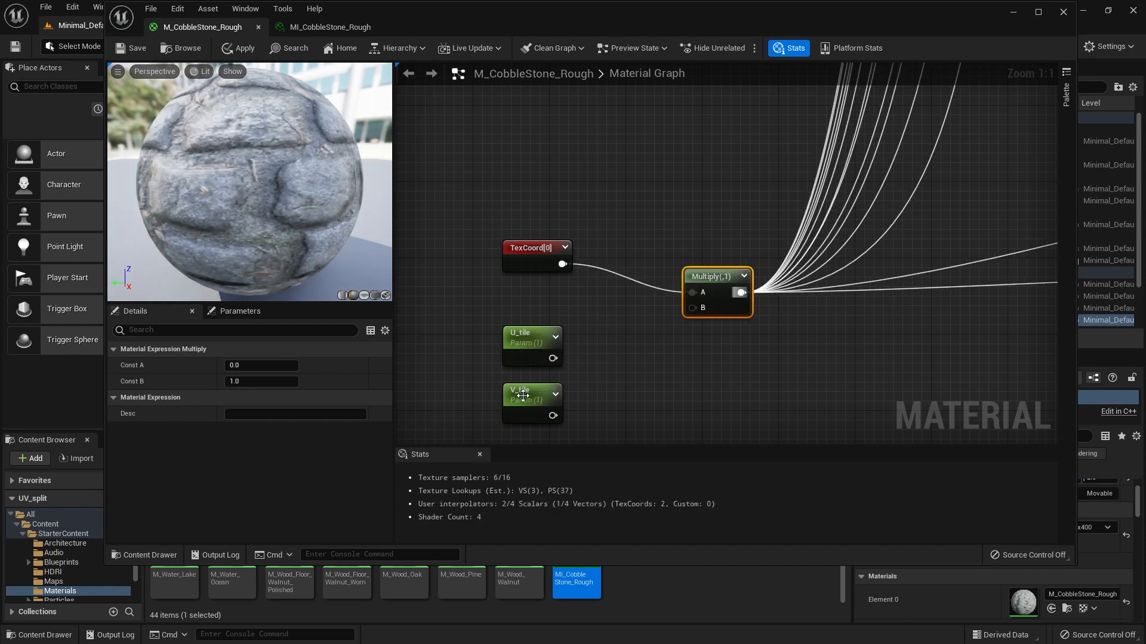
# Make room in front of the Multiply node by raising TexCoord slightly and moving U_tile and V_tile farther away from it
pyautogui.moveTo(532, 247)
pyautogui.mouseDown()
pyautogui.moveTo(534, 228)
pyautogui.moveTo(532, 238)
pyautogui.mouseUp()
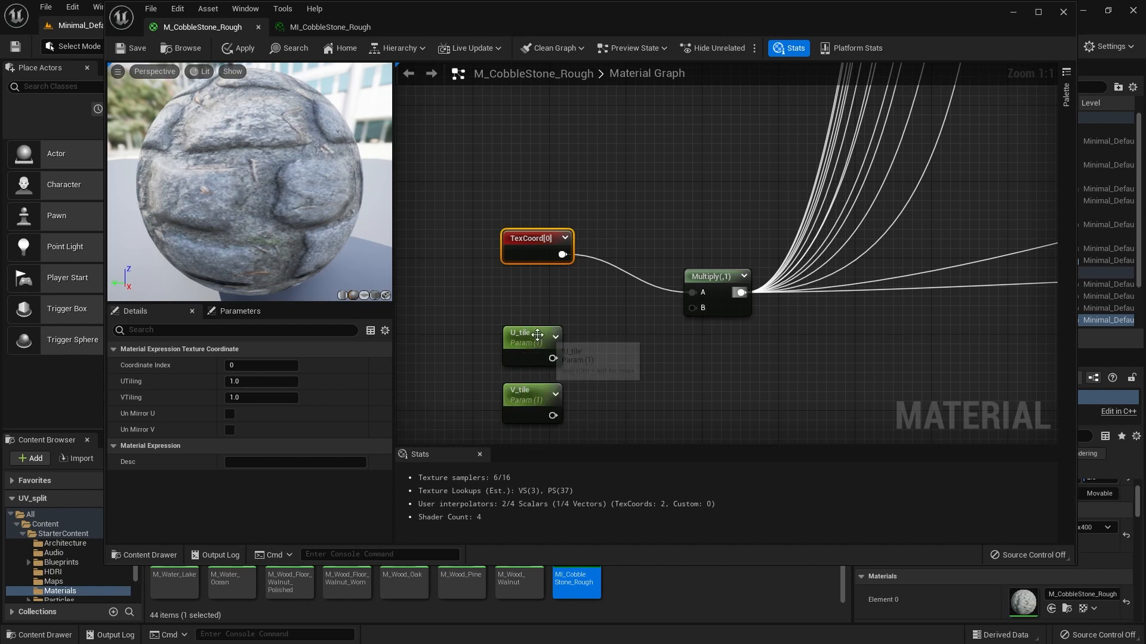
pyautogui.moveTo(548, 338); pyautogui.dragTo(509, 338)
pyautogui.moveTo(530, 389); pyautogui.dragTo(481, 390)
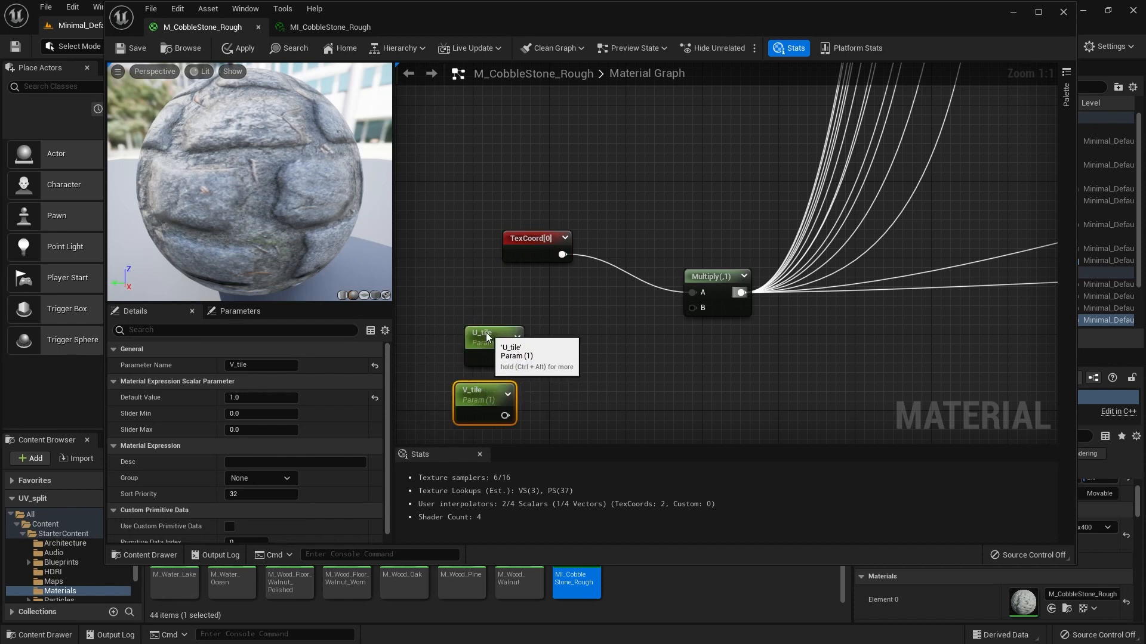
pyautogui.moveTo(484, 341); pyautogui.dragTo(474, 340)
# Add an AppendVector node between the two tile parameters and the Multiply node
pyautogui.click(575, 360)
pyautogui.rightClick(575, 360)
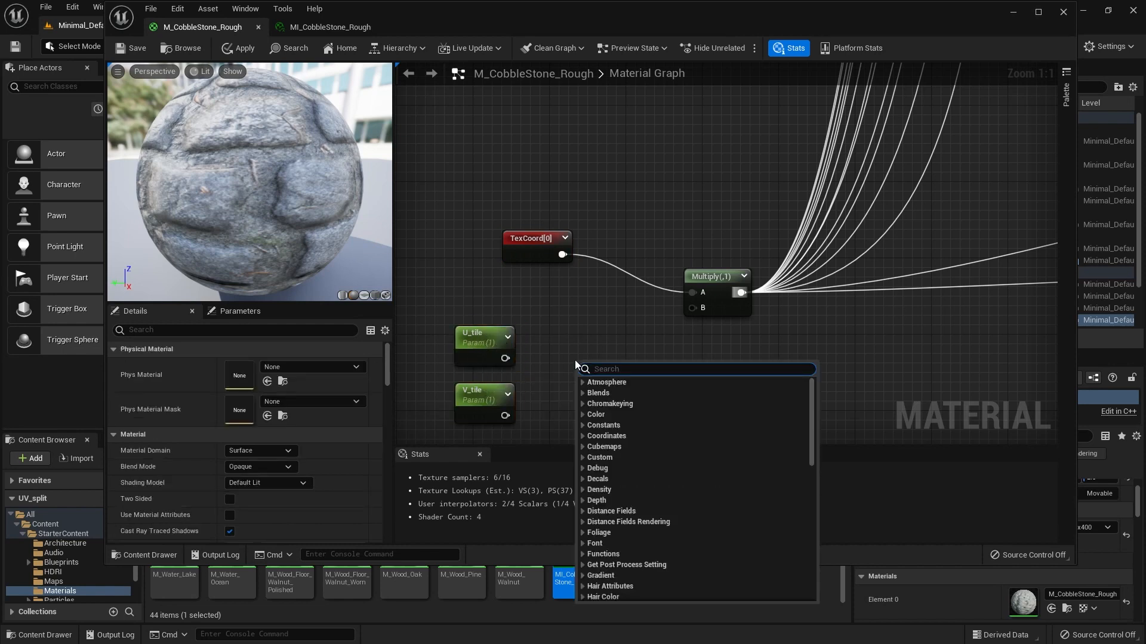
pyautogui.write('app')
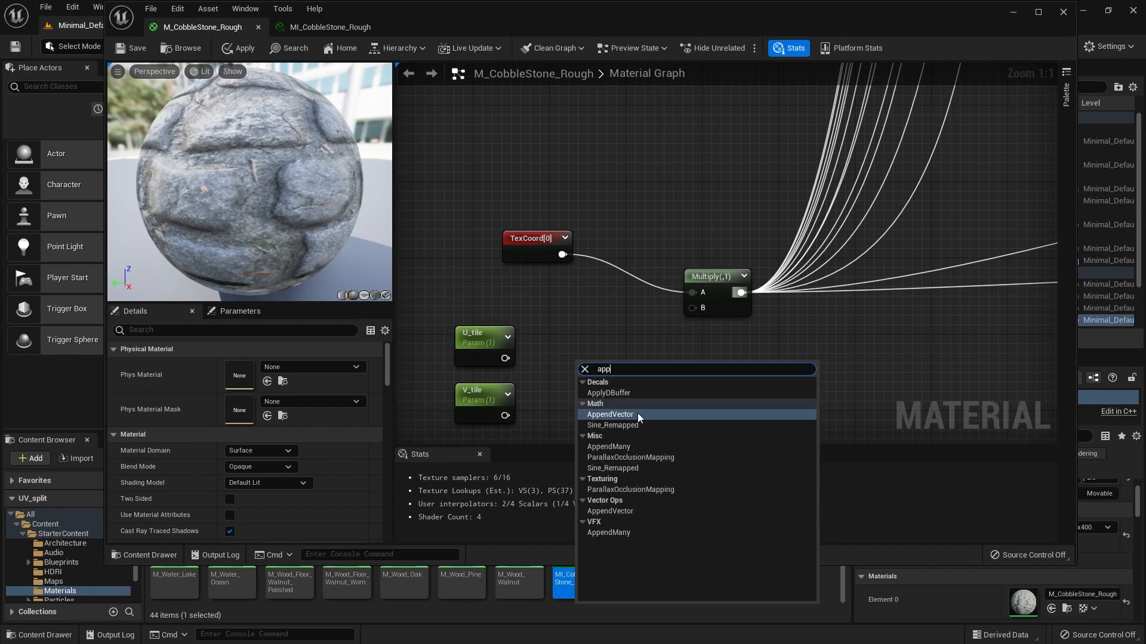
pyautogui.click(629, 416)
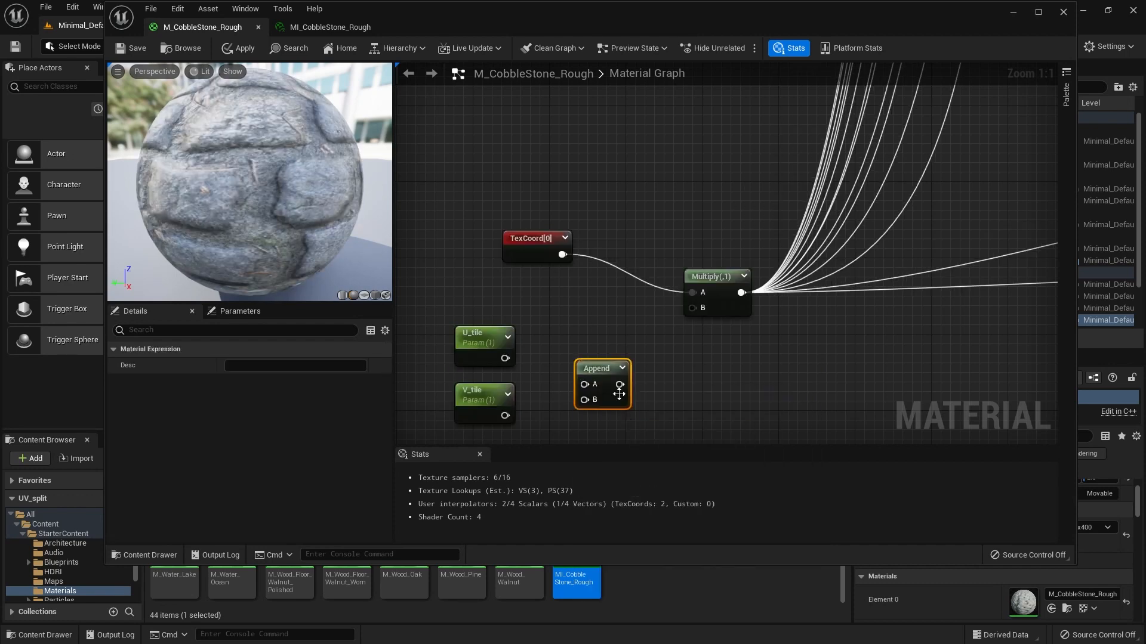
pyautogui.moveTo(619, 394); pyautogui.dragTo(622, 378)
# Connect U_tile to Append input A and V_tile to input B, and feed the Append output into the Multiply node's input B
pyautogui.moveTo(505, 358); pyautogui.dragTo(588, 371)
pyautogui.moveTo(505, 415); pyautogui.dragTo(587, 385)
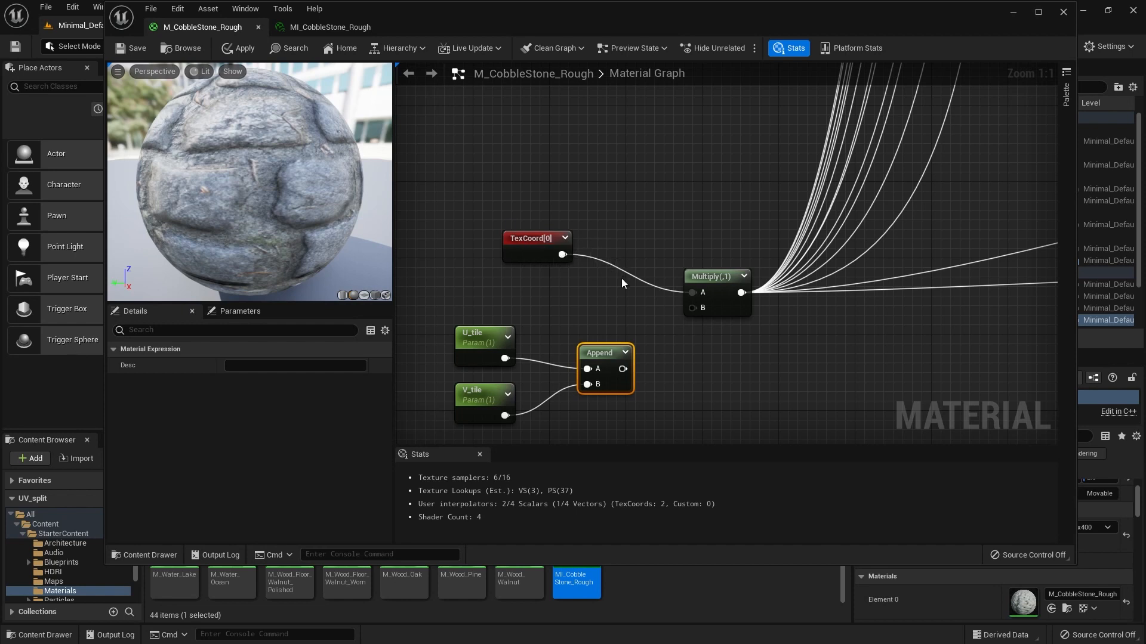
pyautogui.moveTo(707, 276)
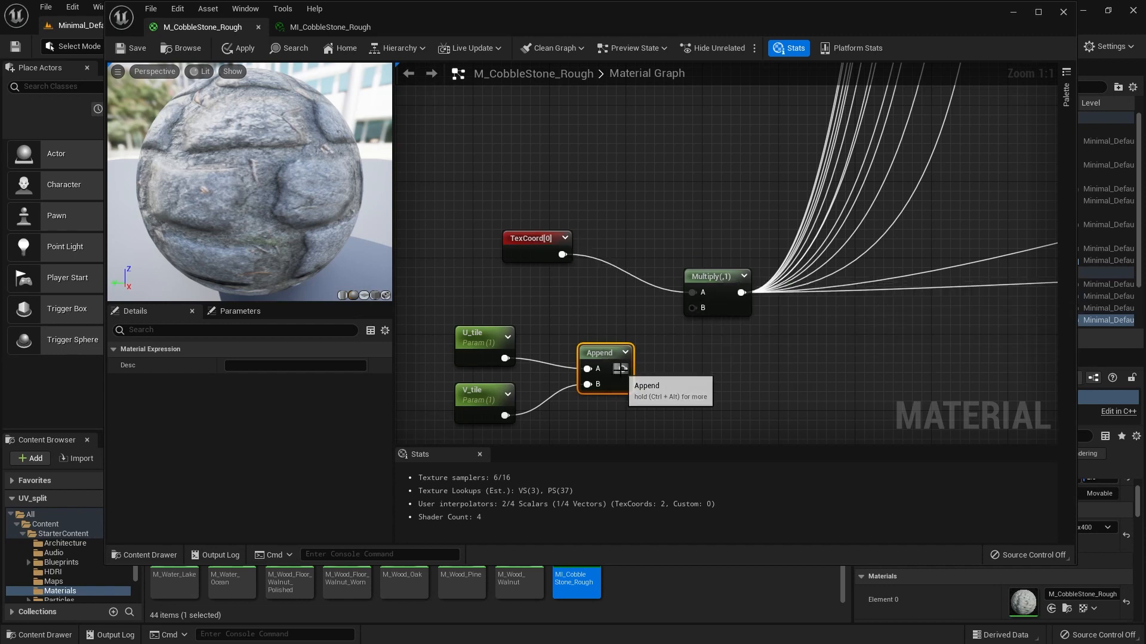
pyautogui.moveTo(622, 369); pyautogui.dragTo(691, 307)
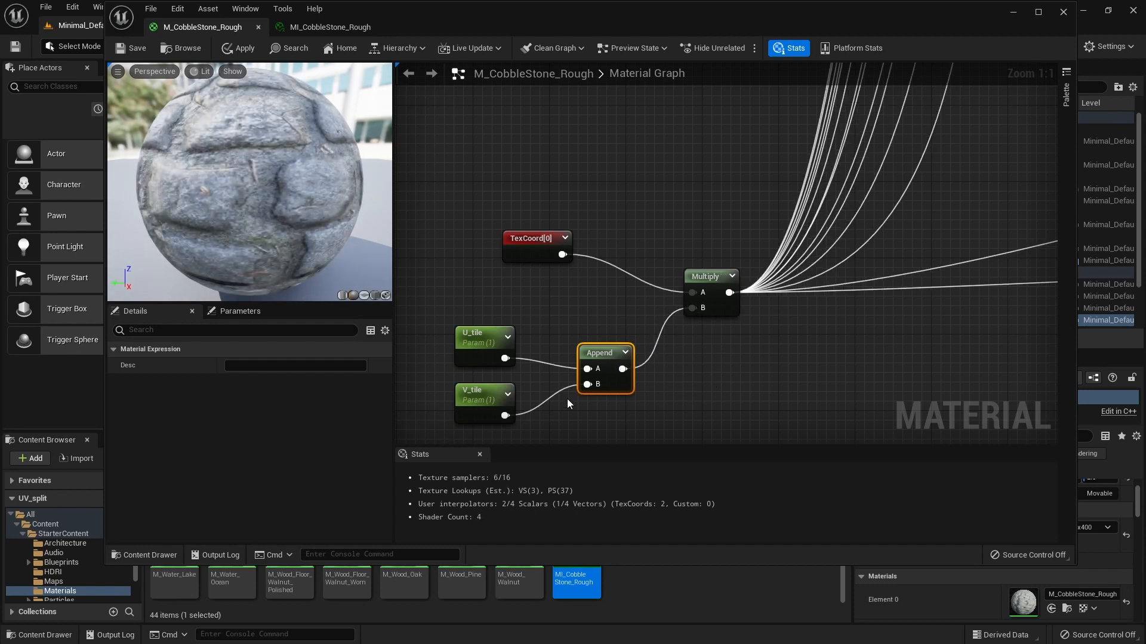
pyautogui.click(480, 346)
pyautogui.click(479, 387)
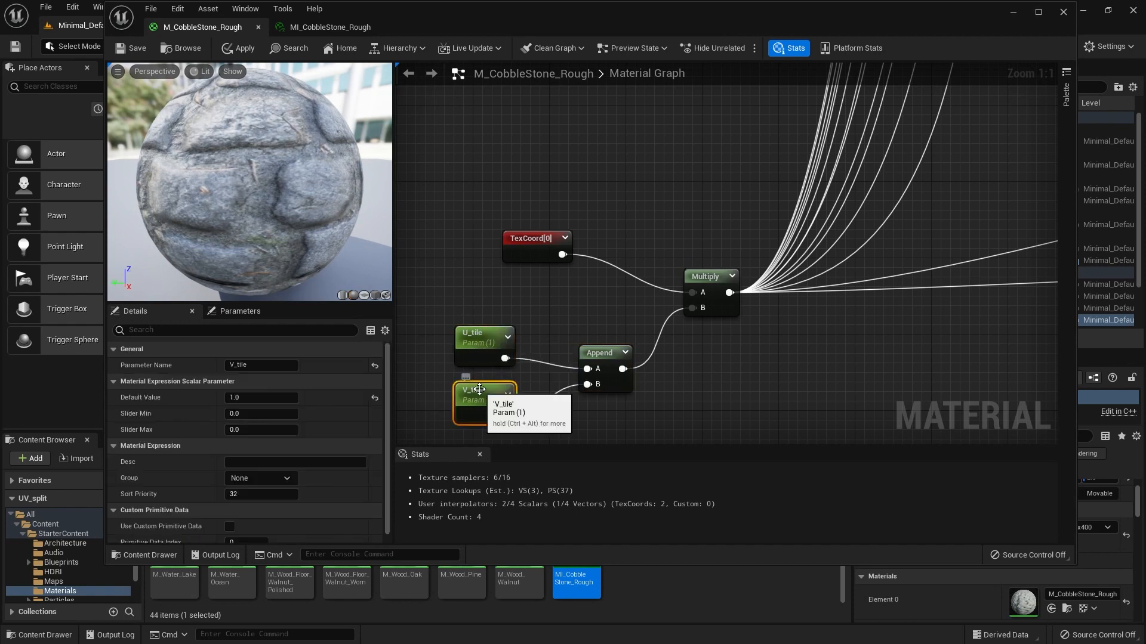
# Check the U_tile and TexCoord nodes and save the M_CobbleStone_Rough material
pyautogui.click(479, 335)
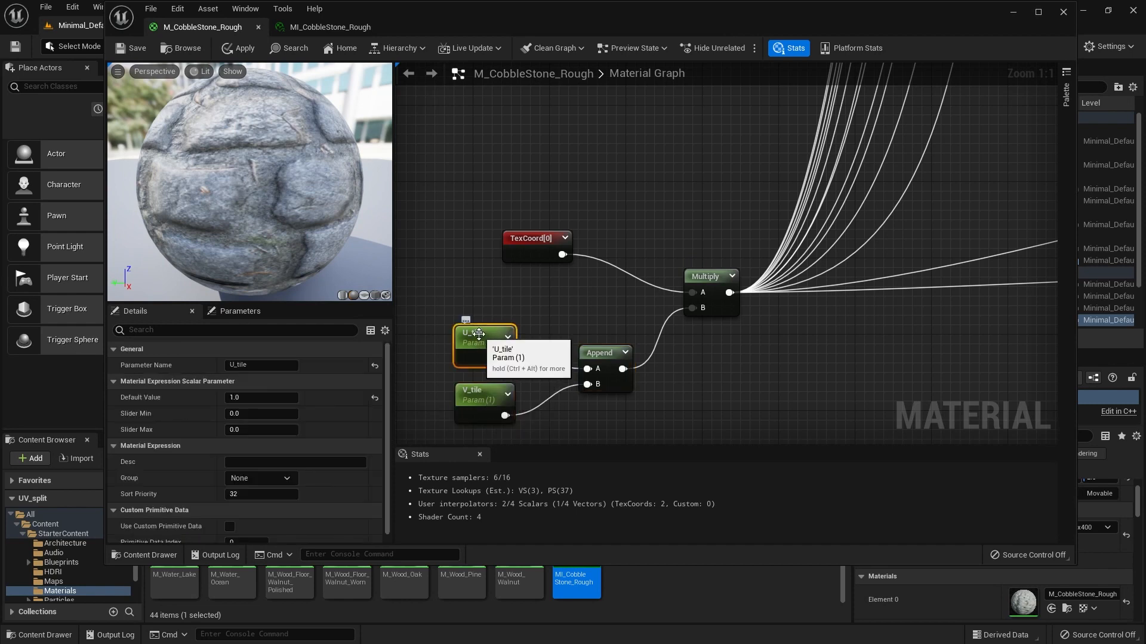
pyautogui.click(537, 246)
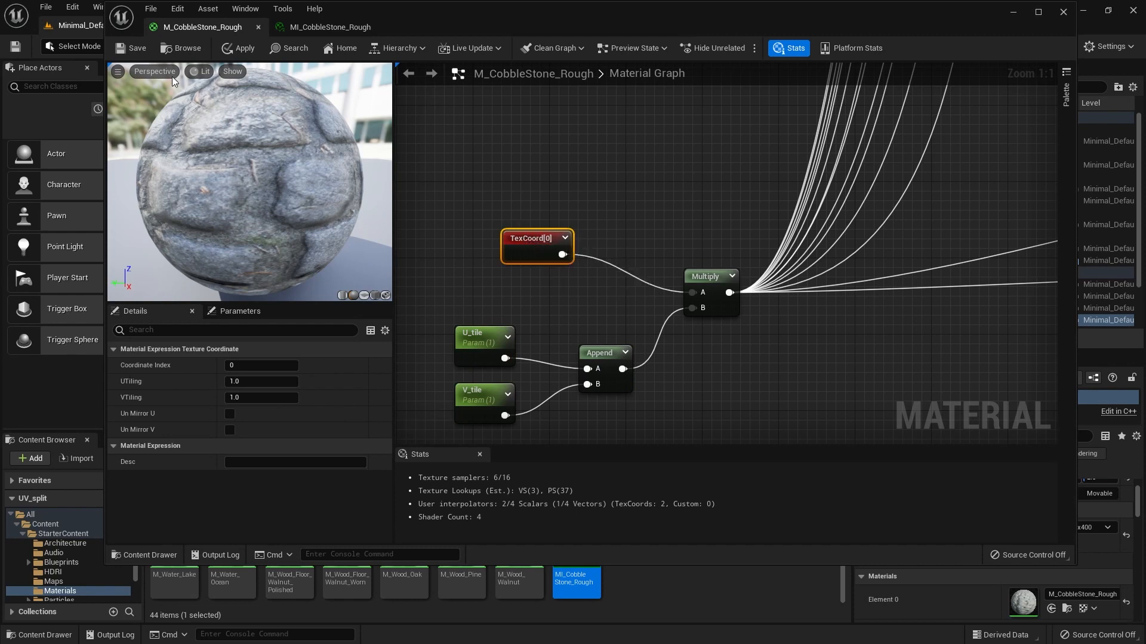
pyautogui.click(135, 52)
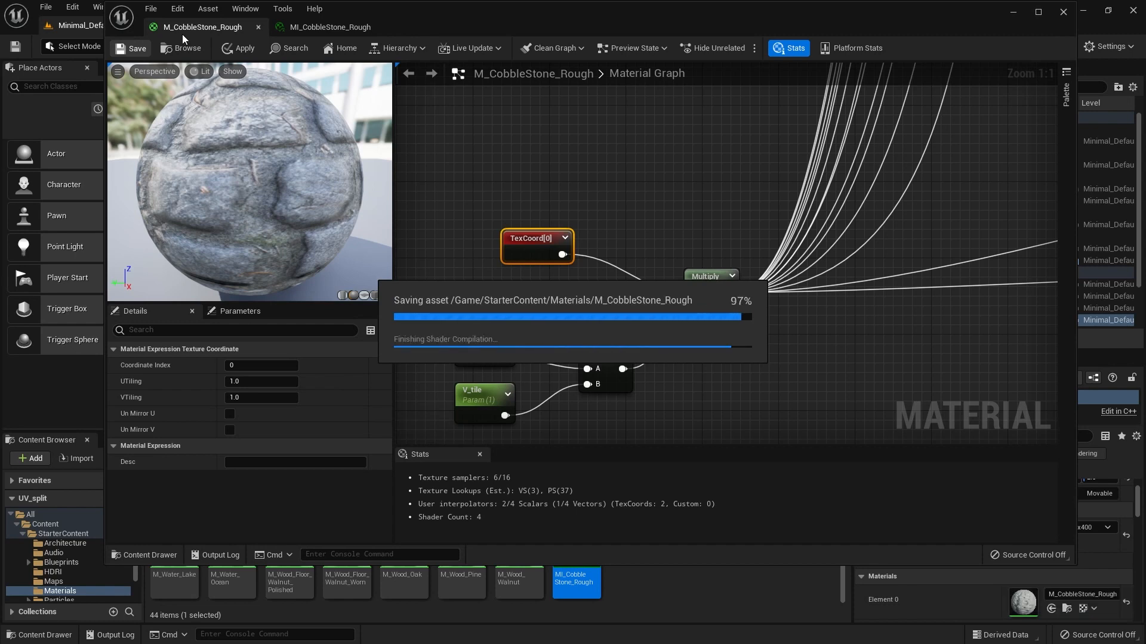
# Bring up the MI_CobbleStone_Rough instance, shorten its editor window to uncover the level viewport, and apply the instance to the floor
pyautogui.click(333, 28)
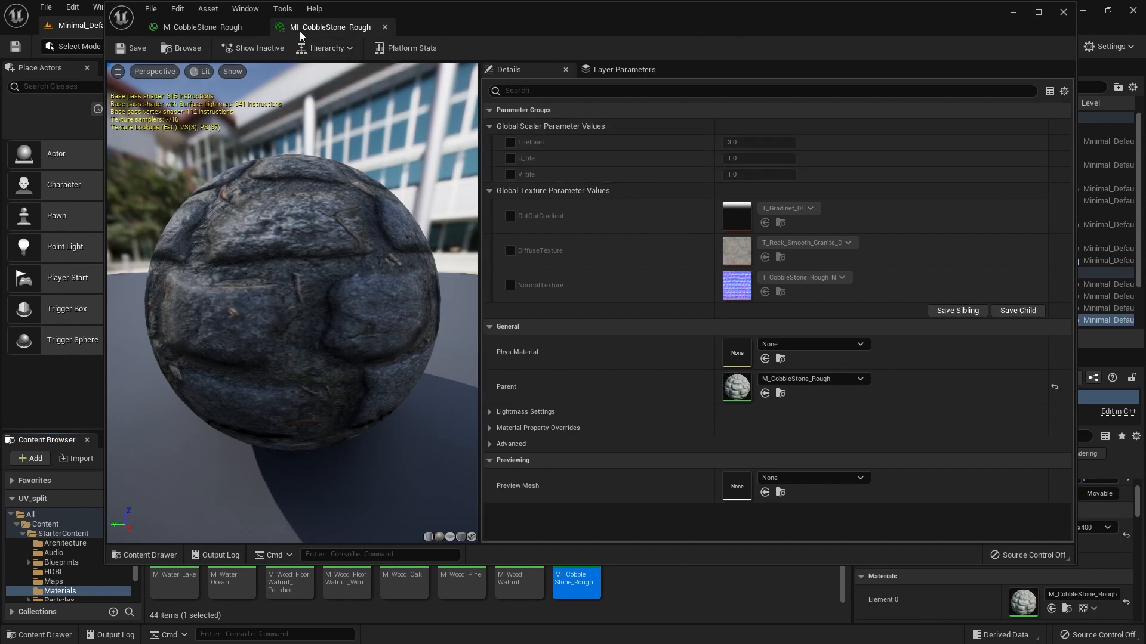
pyautogui.moveTo(680, 565); pyautogui.dragTo(678, 324)
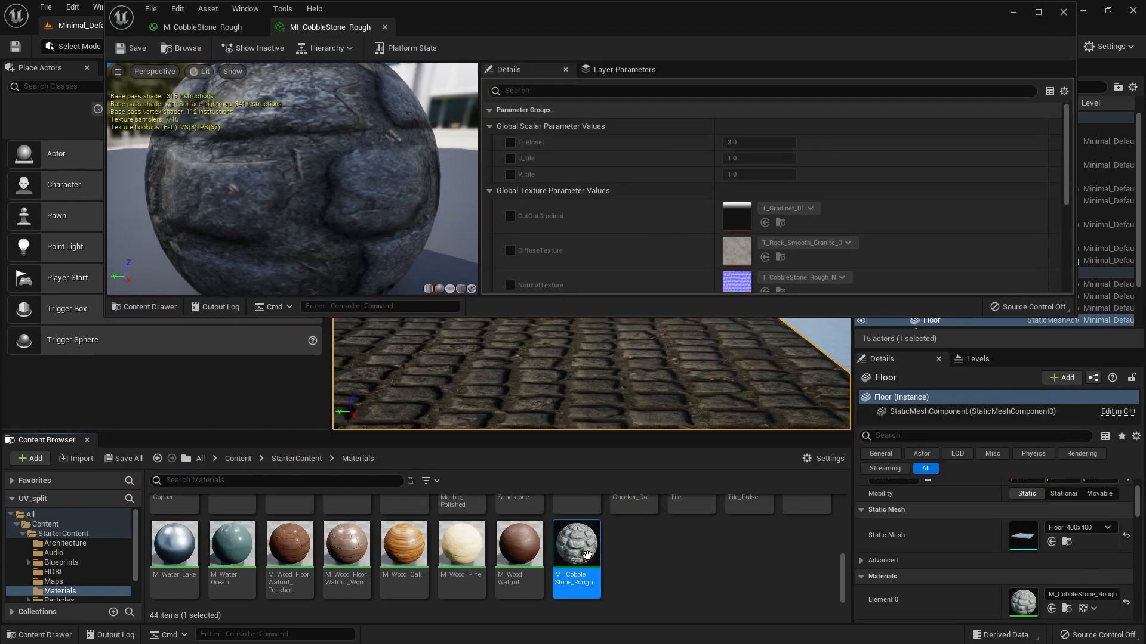
pyautogui.moveTo(576, 543); pyautogui.dragTo(583, 384)
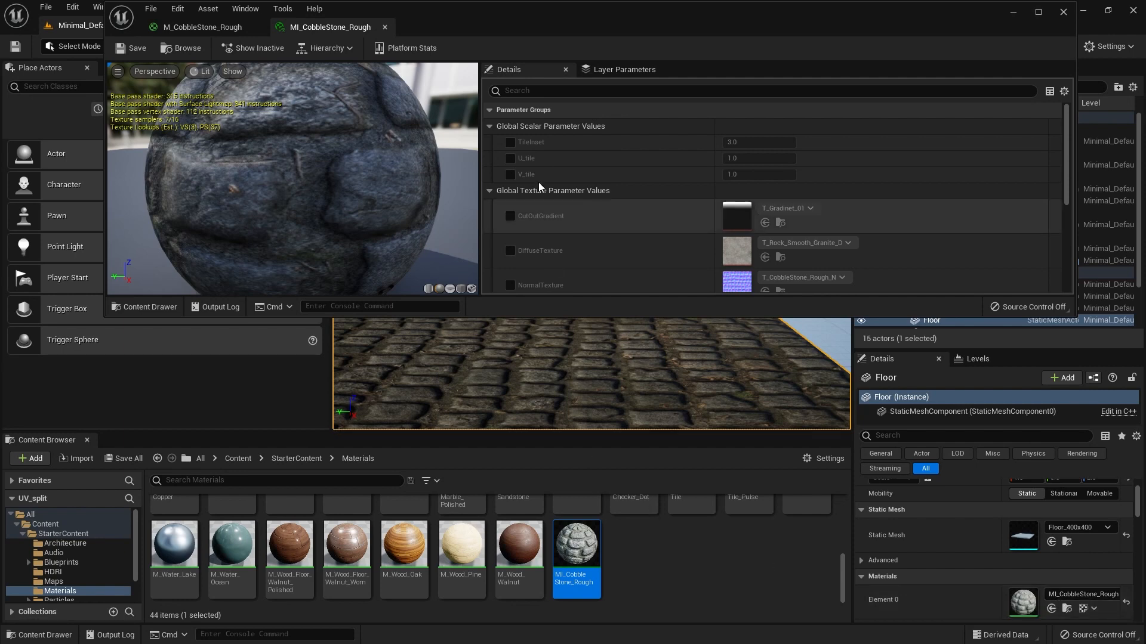
# Enable the U_tile override in the material instance and set it to 2
pyautogui.click(511, 160)
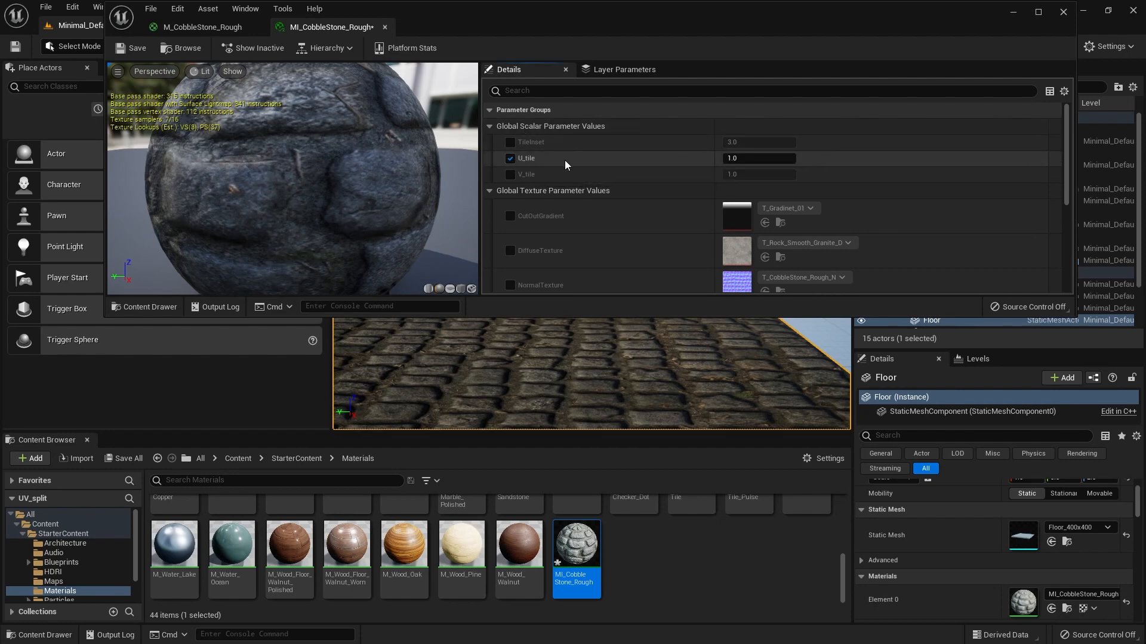
pyautogui.click(756, 158)
pyautogui.write('2')
pyautogui.press('Return')
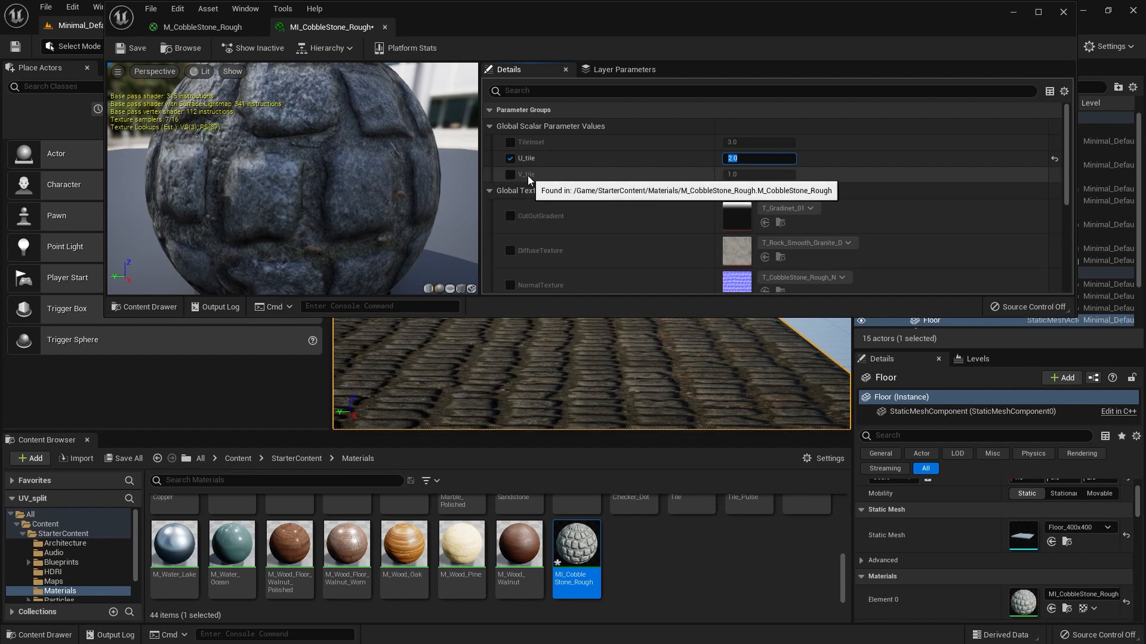
# Toggle the U_tile override off and on to compare the floor's tiling, leaving the override disabled
pyautogui.click(512, 160)
pyautogui.click(511, 160)
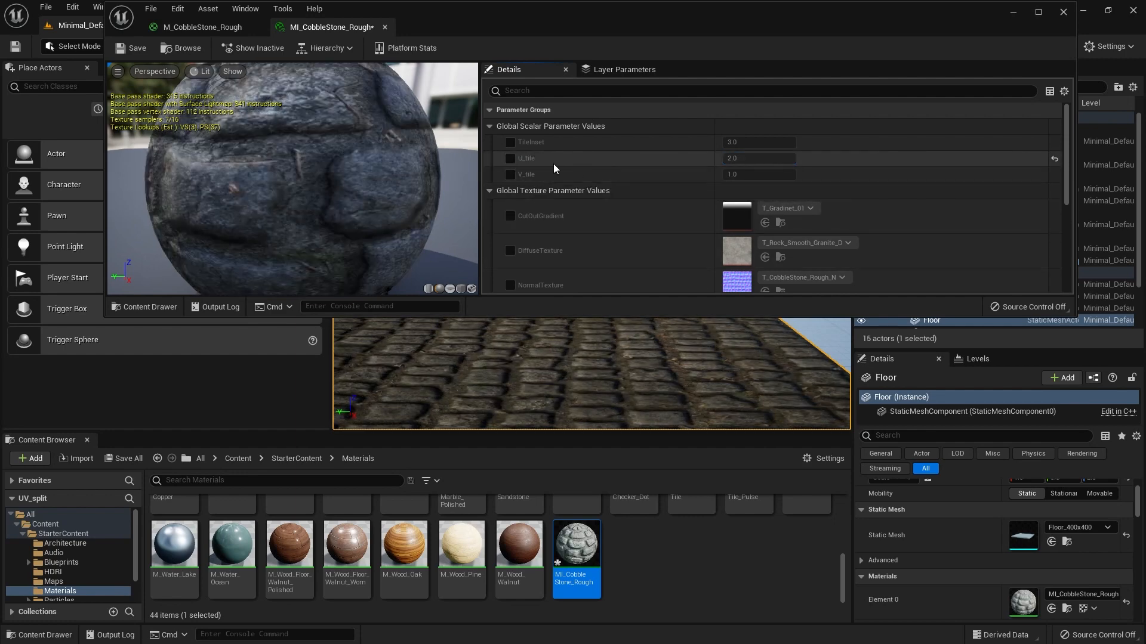
pyautogui.click(510, 160)
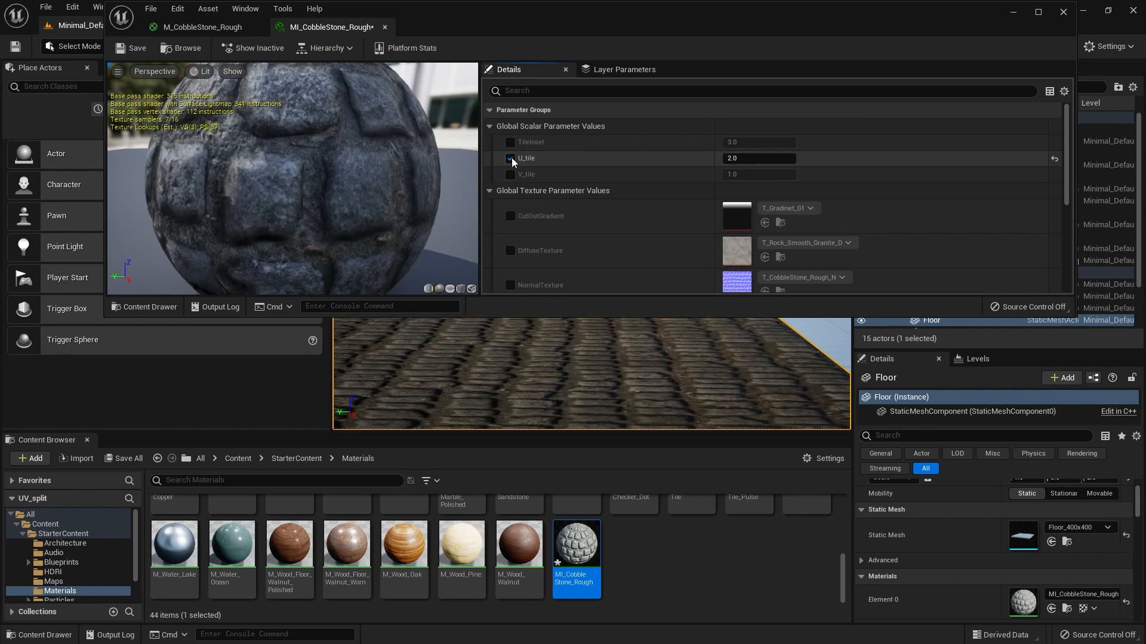
pyautogui.click(510, 158)
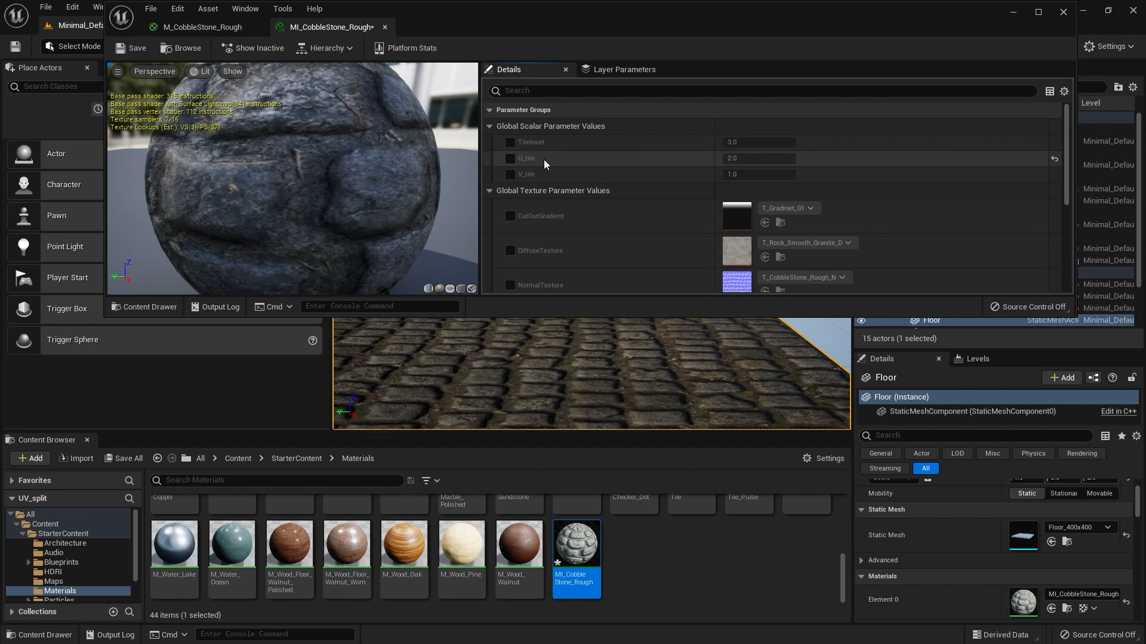
# Enable the V_tile override in the material instance and set it to 5
pyautogui.click(511, 175)
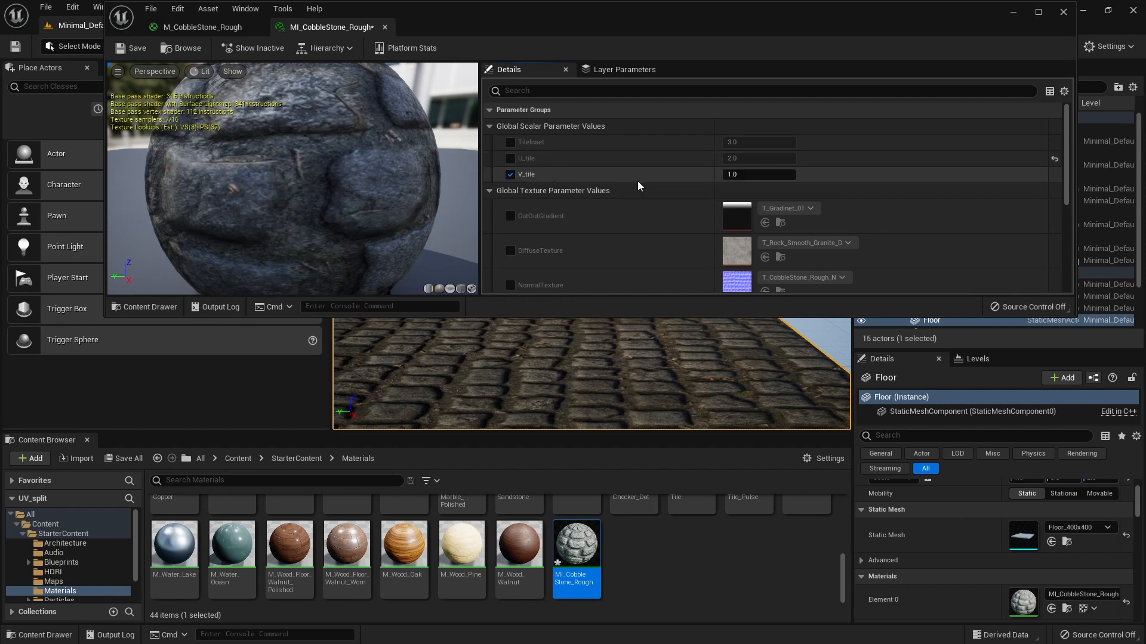
pyautogui.click(749, 174)
pyautogui.write('5')
pyautogui.press('Return')
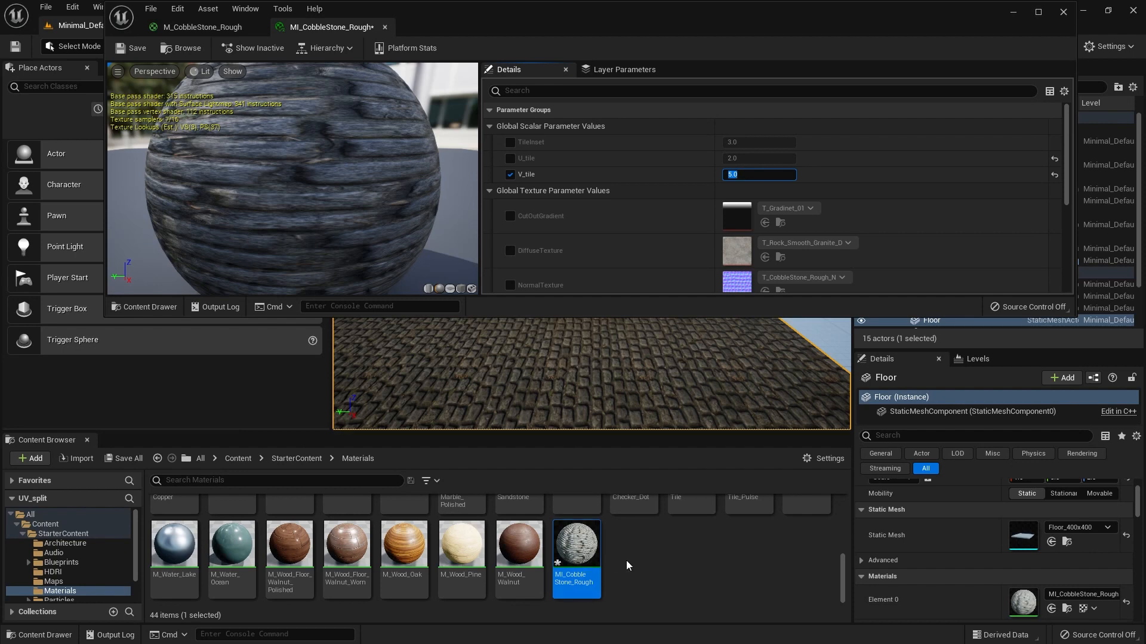
pyautogui.click(646, 576)
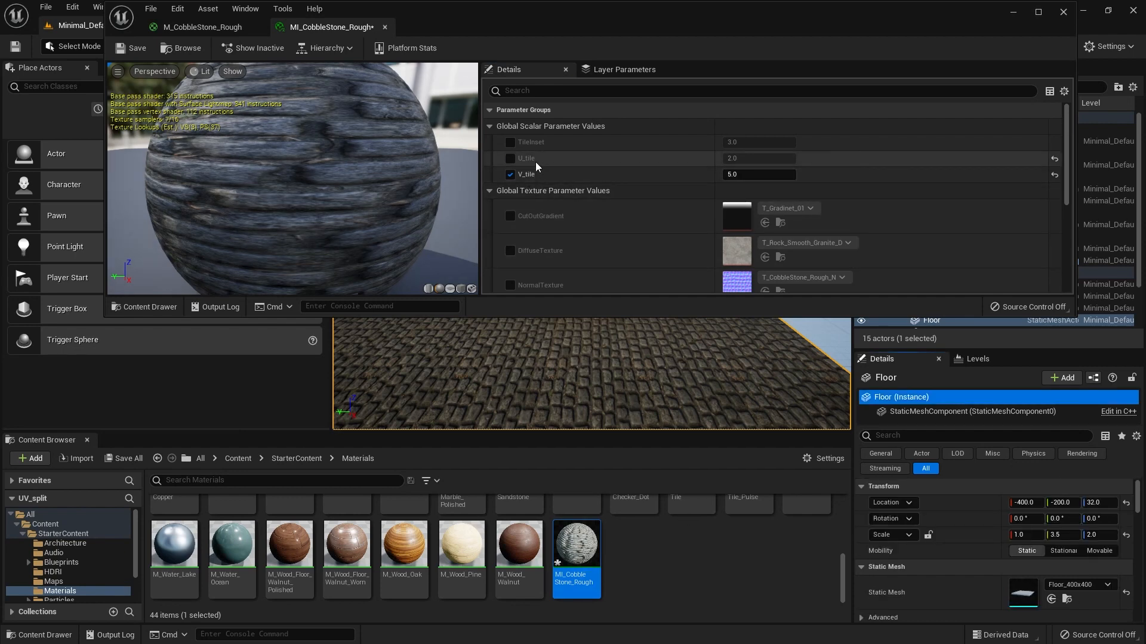
# Minimize the material editor, create a Level Sequence with the default name in the Materials folder, and open it in Sequencer
pyautogui.click(1014, 12)
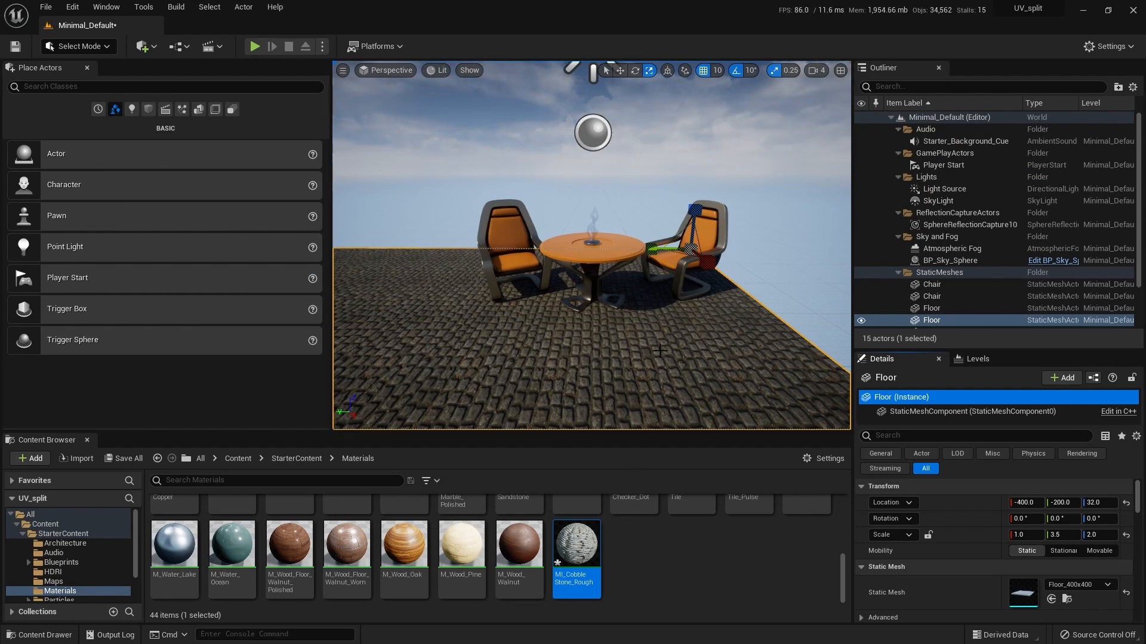
pyautogui.rightClick(633, 554)
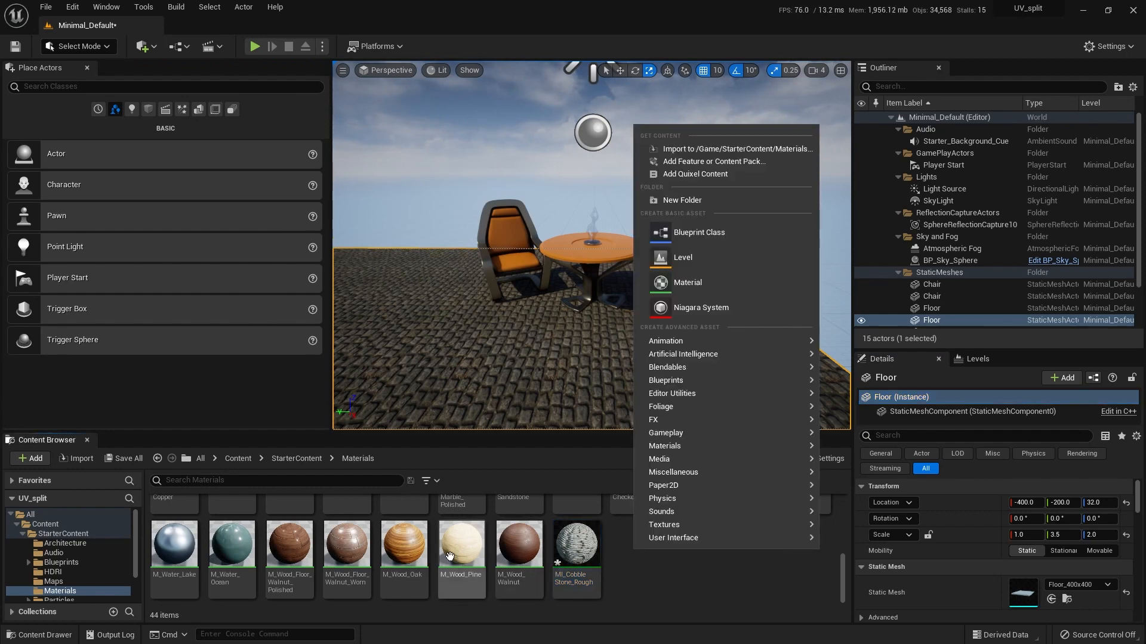
pyautogui.moveTo(718, 341)
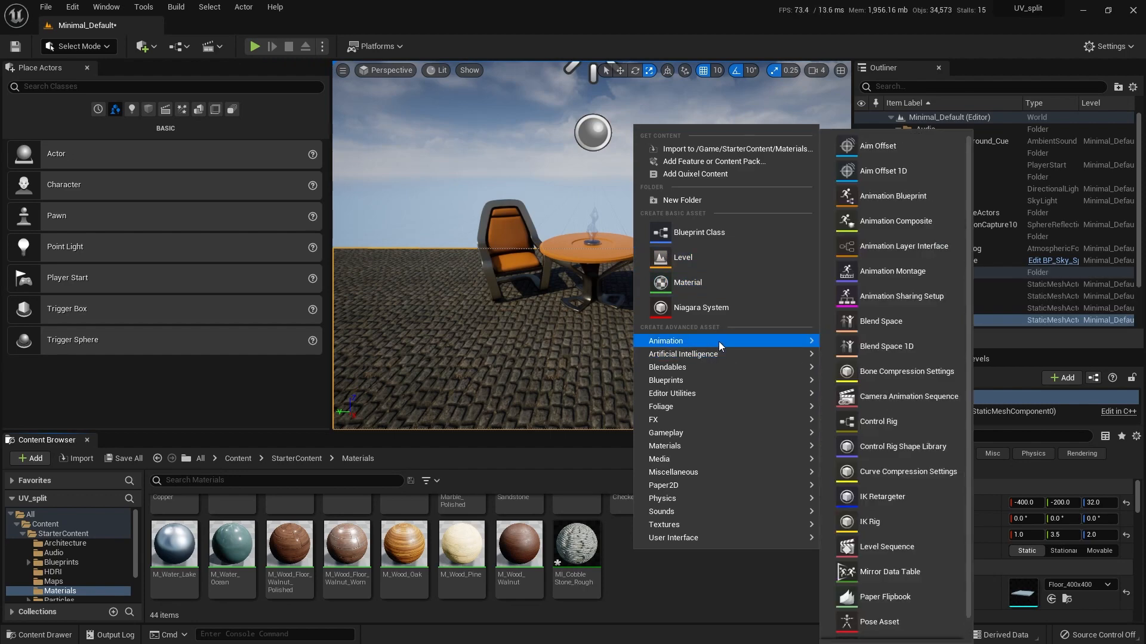
pyautogui.click(923, 550)
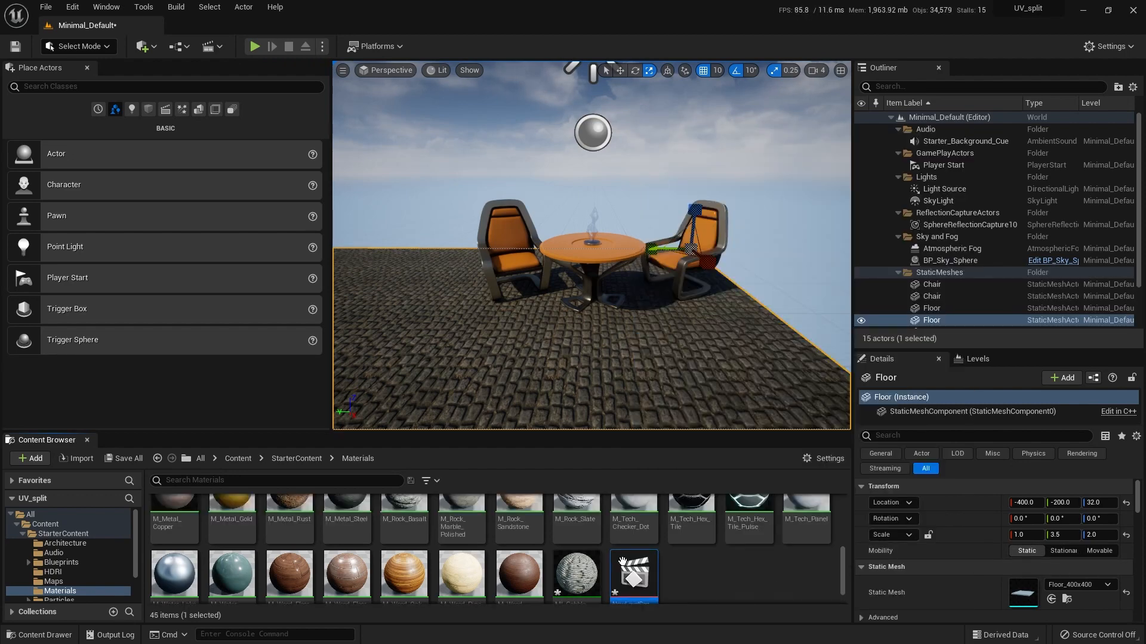
pyautogui.doubleClick(623, 562)
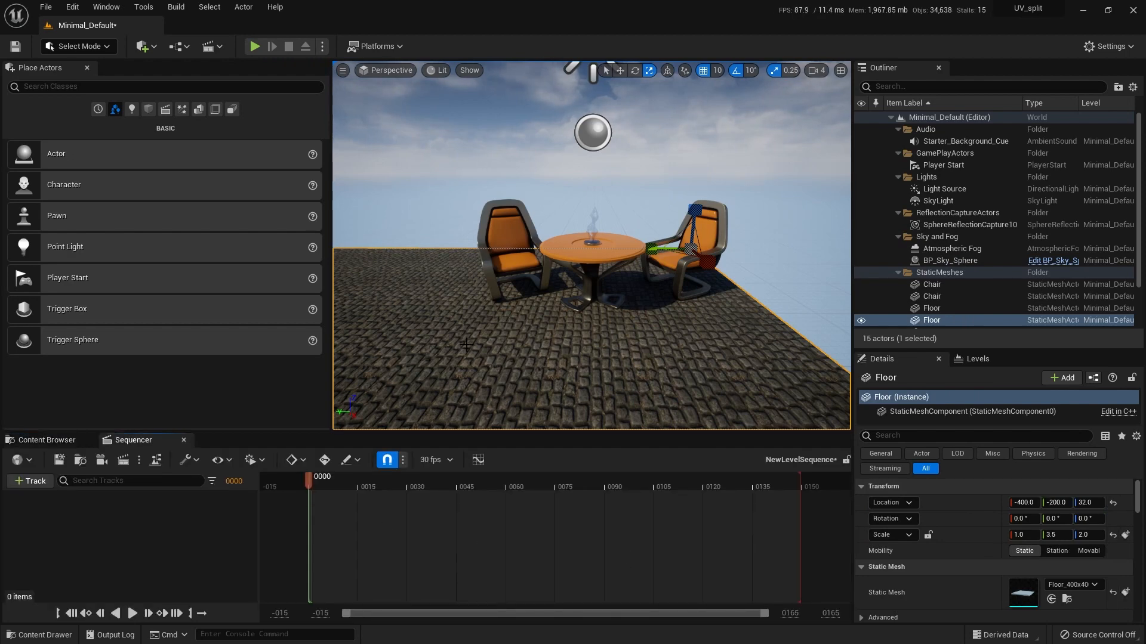
# Add the selected Floor actor as a track in the level sequence
pyautogui.click(36, 481)
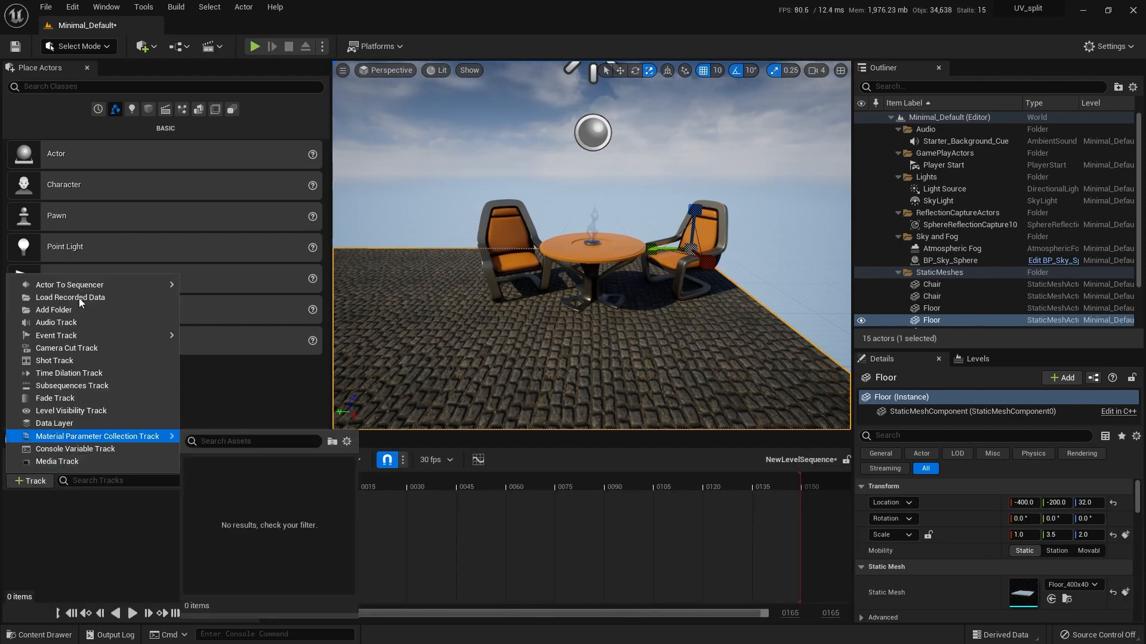
pyautogui.moveTo(84, 285)
pyautogui.click(228, 289)
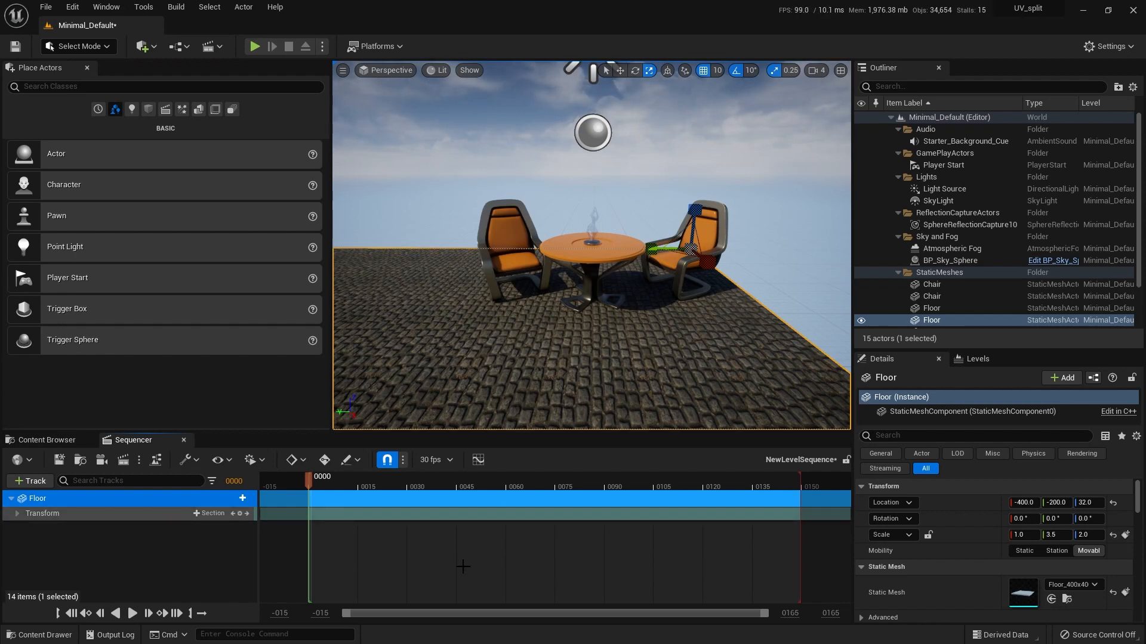
# Add StaticMeshComponent0 with a Material Element 0 track under Floor, and add the V_tile parameter to that track
pyautogui.click(235, 498)
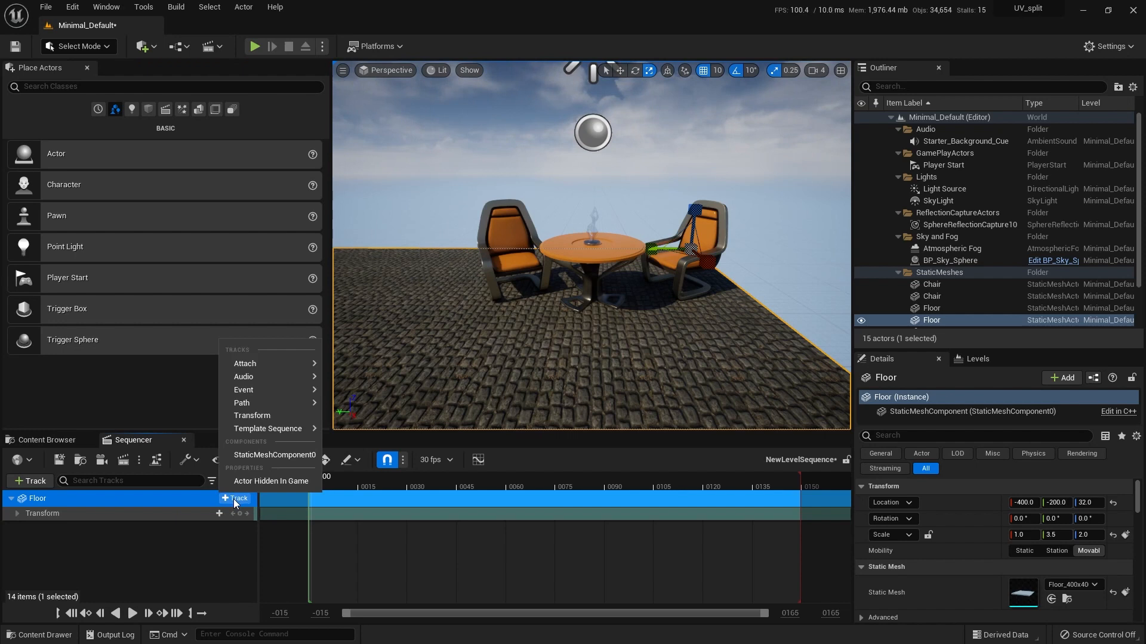
pyautogui.click(281, 457)
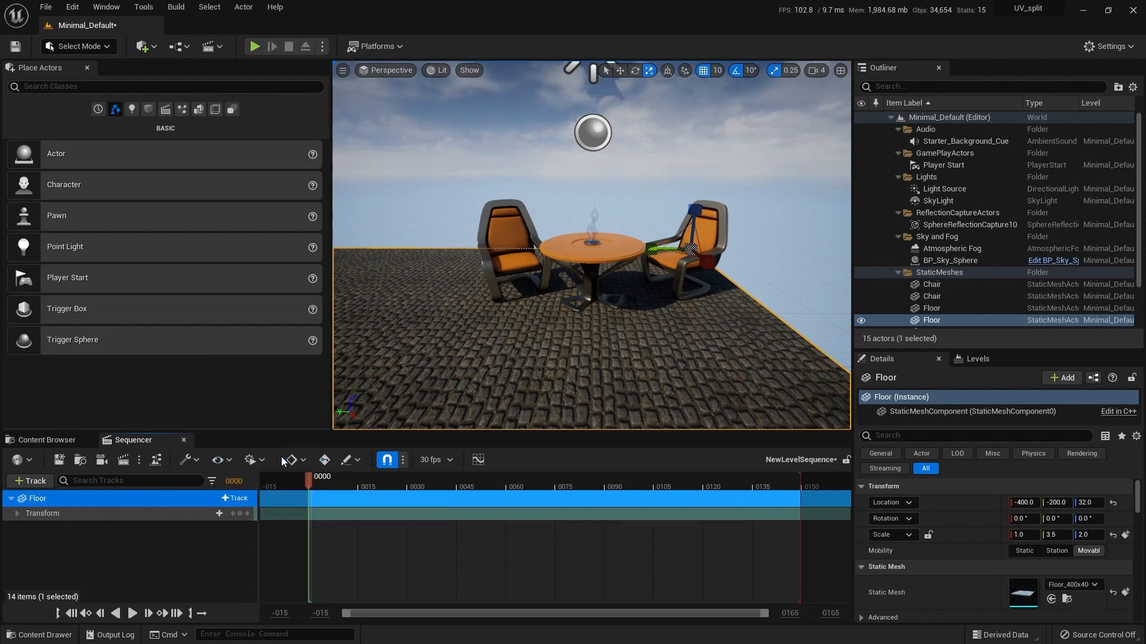
pyautogui.click(237, 516)
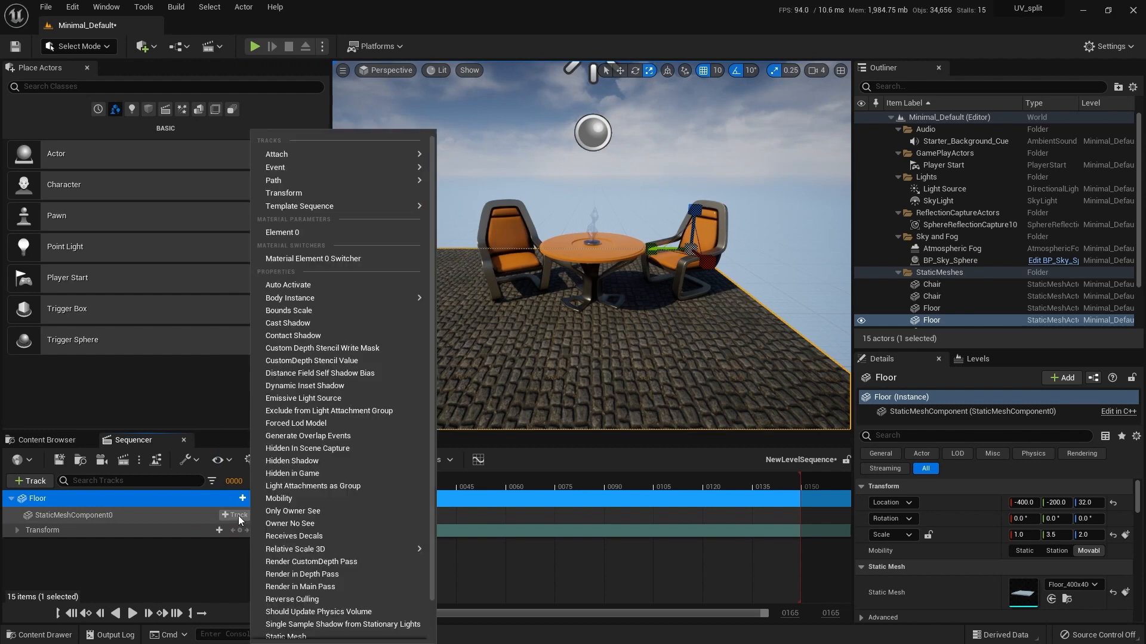
pyautogui.click(285, 233)
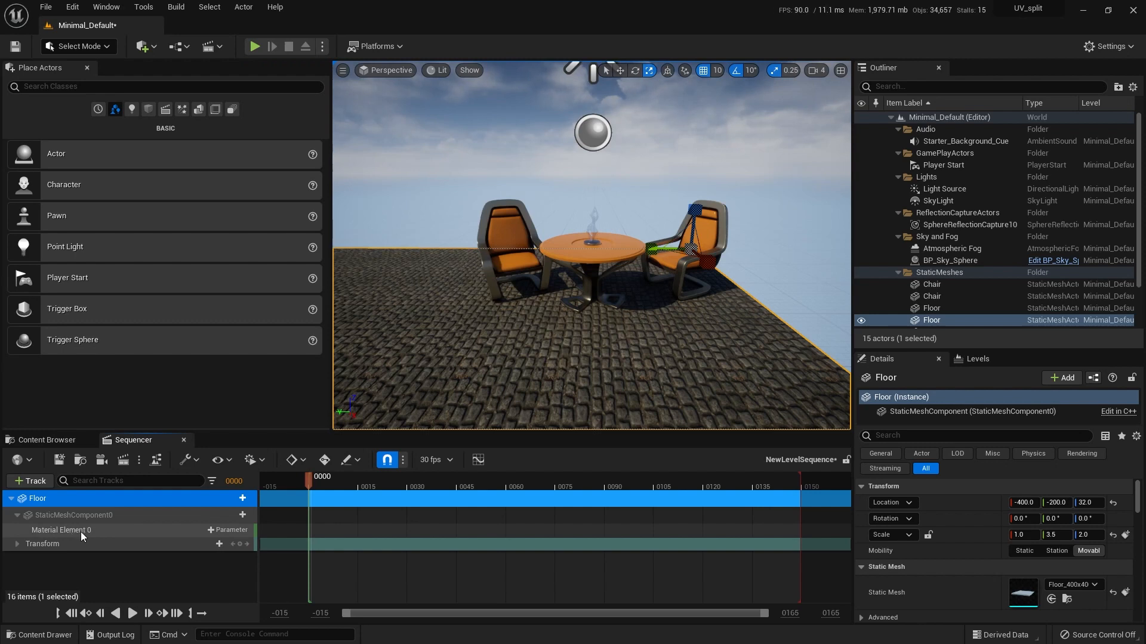
pyautogui.click(231, 532)
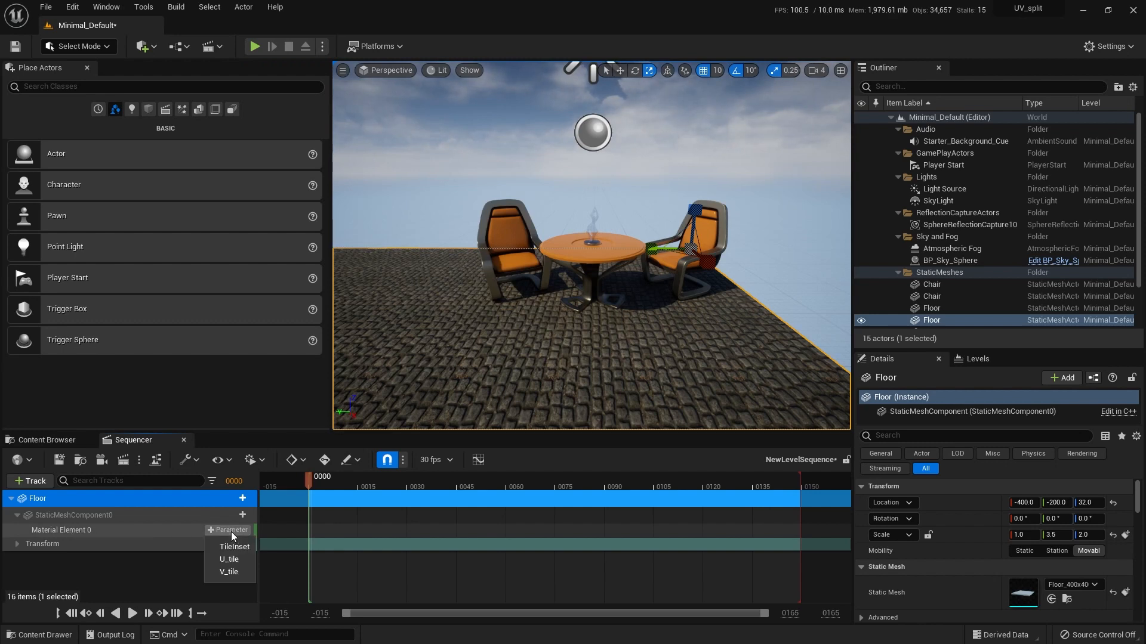
pyautogui.click(237, 572)
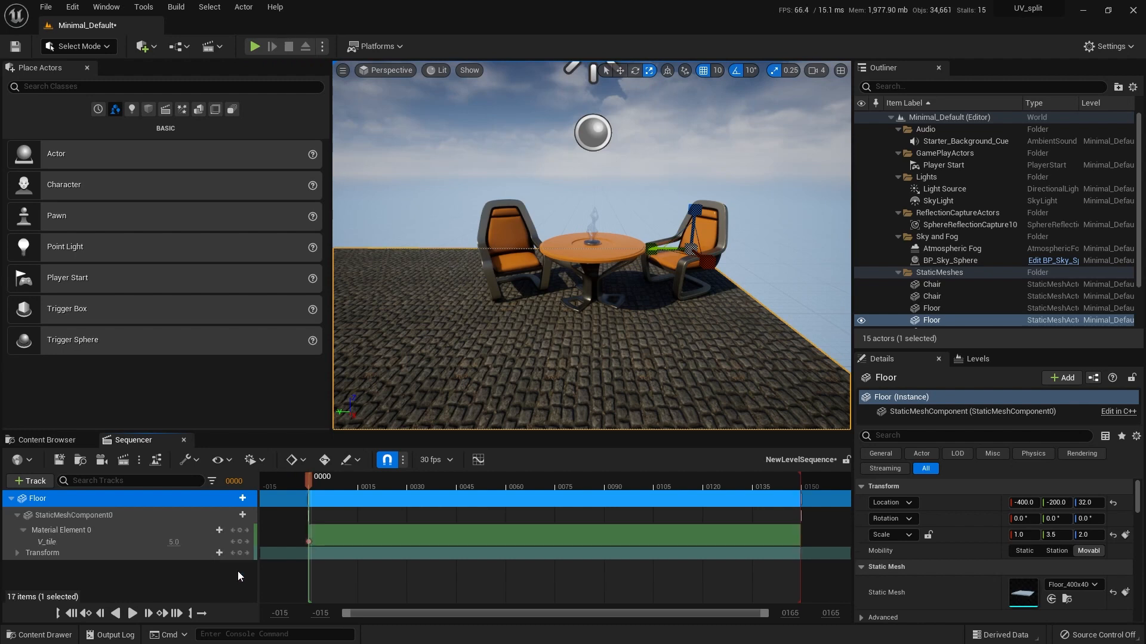
# Keyframe V_tile at a value of 1 on frame 105
pyautogui.moveTo(306, 478); pyautogui.dragTo(654, 474)
pyautogui.click(171, 542)
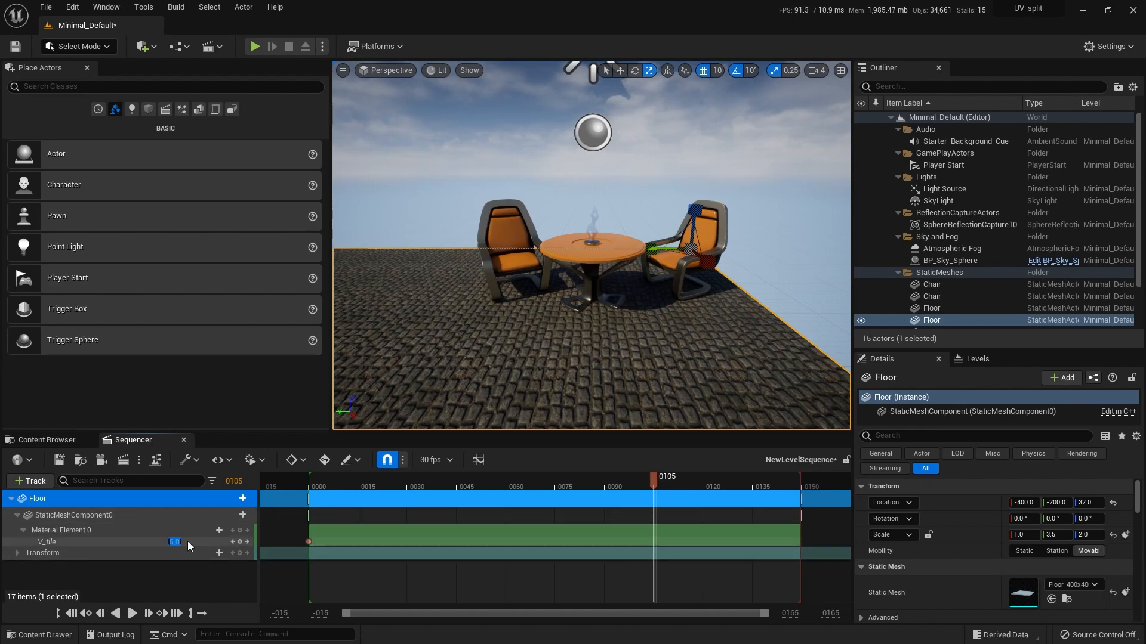
pyautogui.write('1')
pyautogui.press('Return')
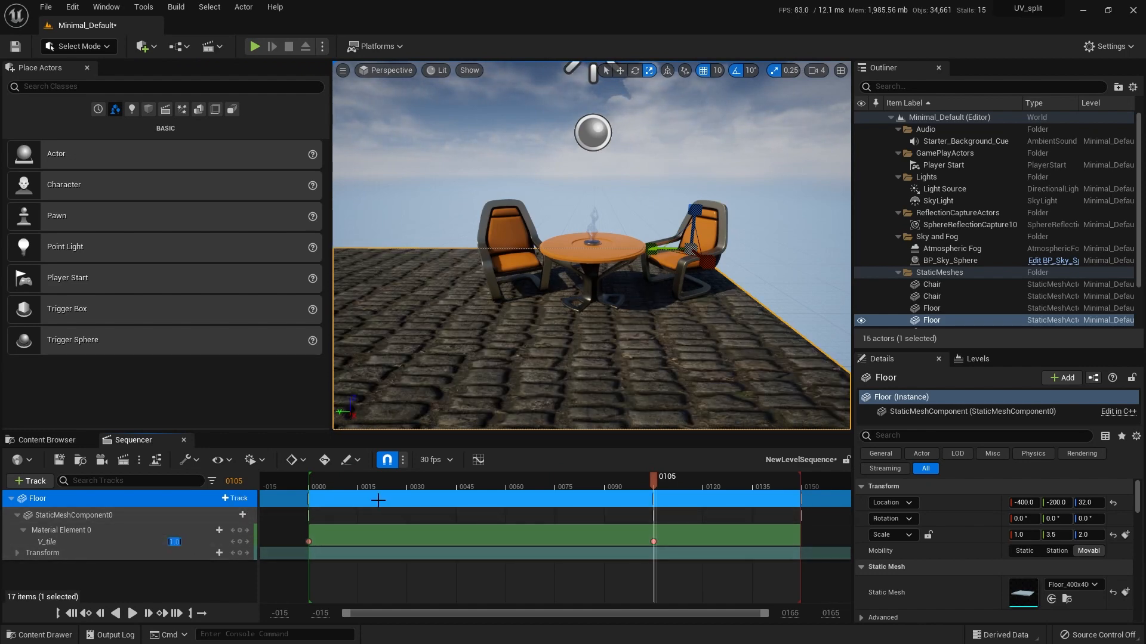
# Play the sequence from near its start to preview the animated V tiling on the floor, and stop playback
pyautogui.click(328, 485)
pyautogui.press('space')
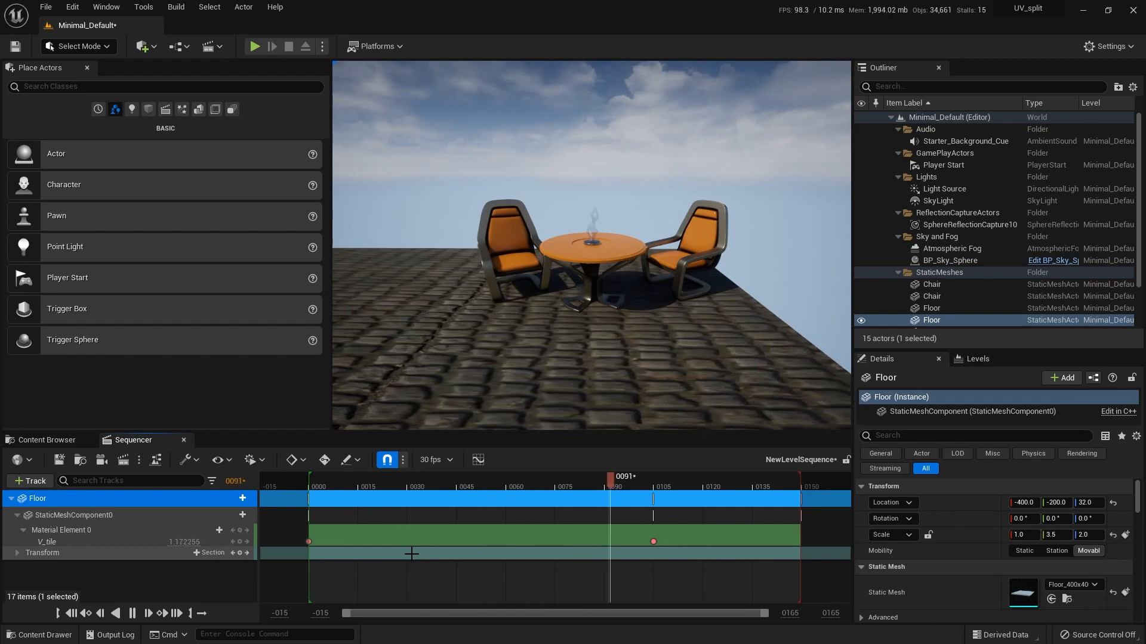
pyautogui.press('space')
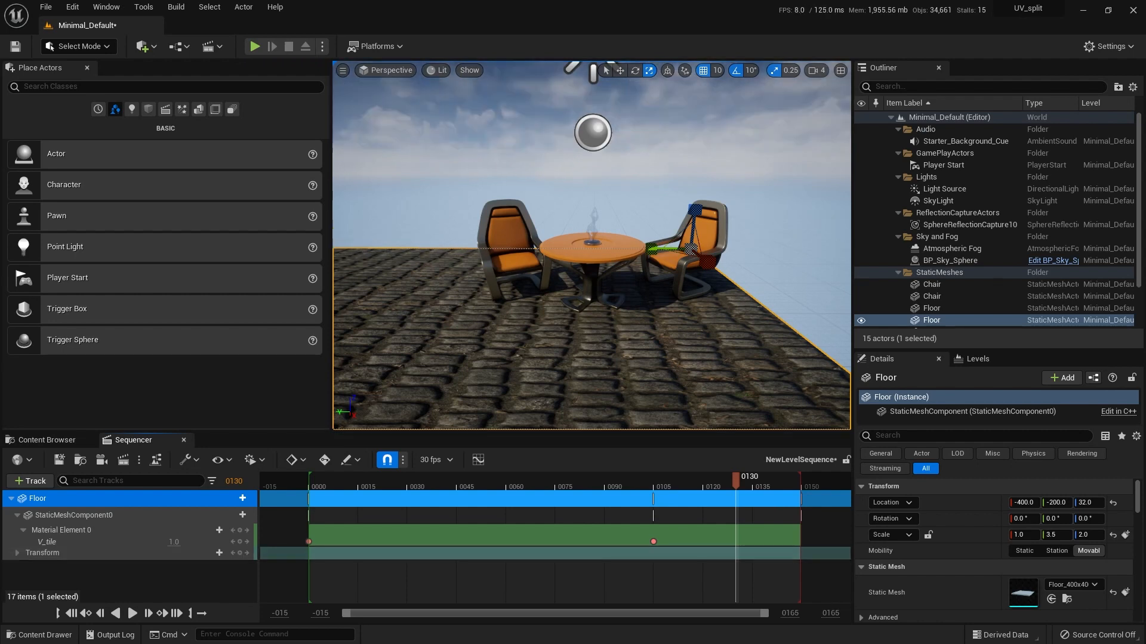
# Return to the Content Browser, open Quixel Bridge, and show its Collections
pyautogui.click(48, 442)
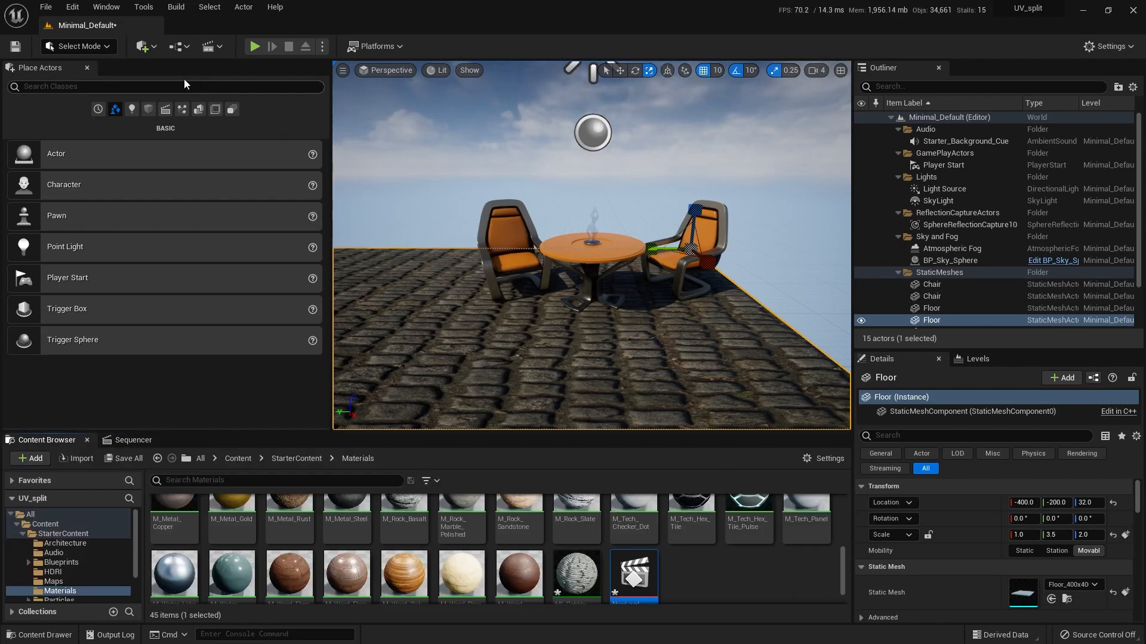
pyautogui.click(152, 48)
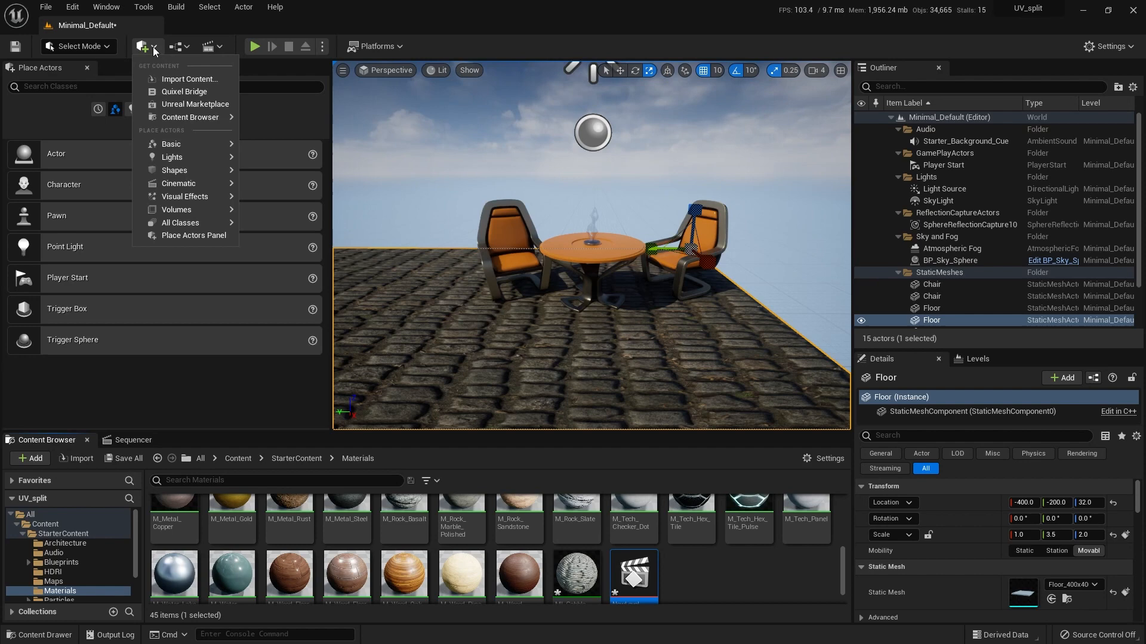
pyautogui.click(170, 91)
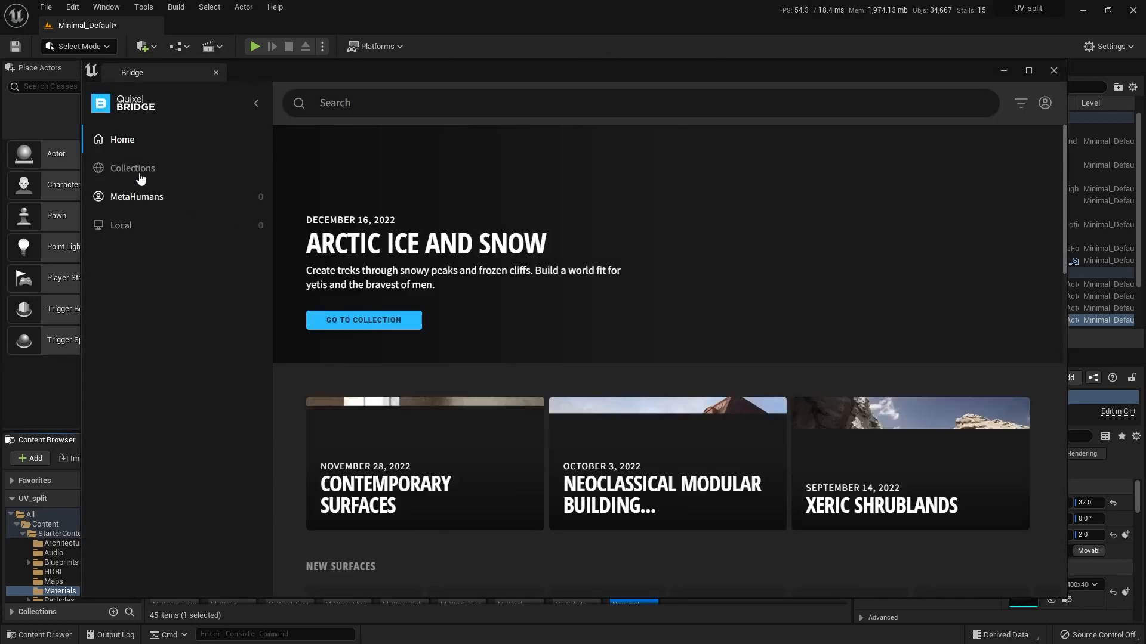
pyautogui.click(134, 170)
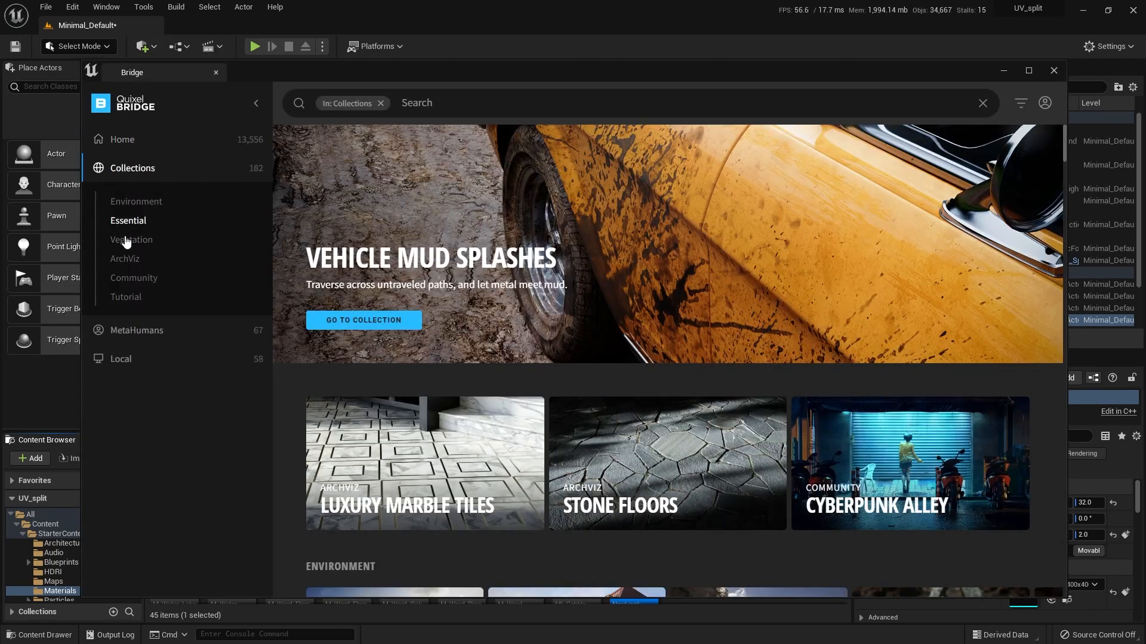
# Browse Bridge's Home surfaces to the Birch category under Bark and select the Silver Birch Bark surface
pyautogui.click(132, 143)
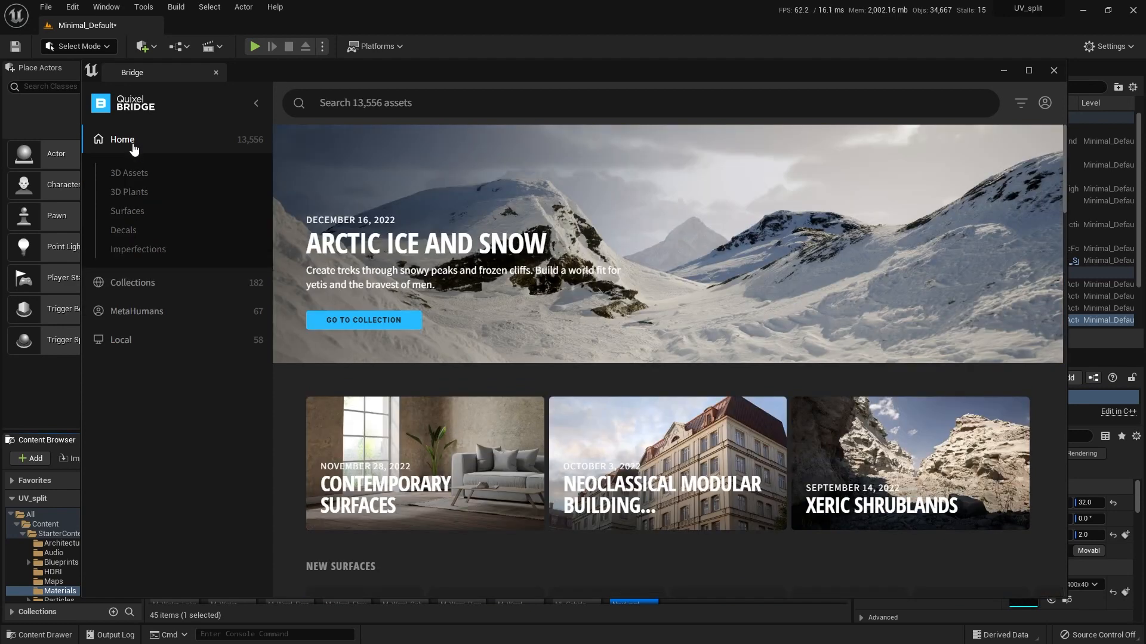
pyautogui.click(132, 212)
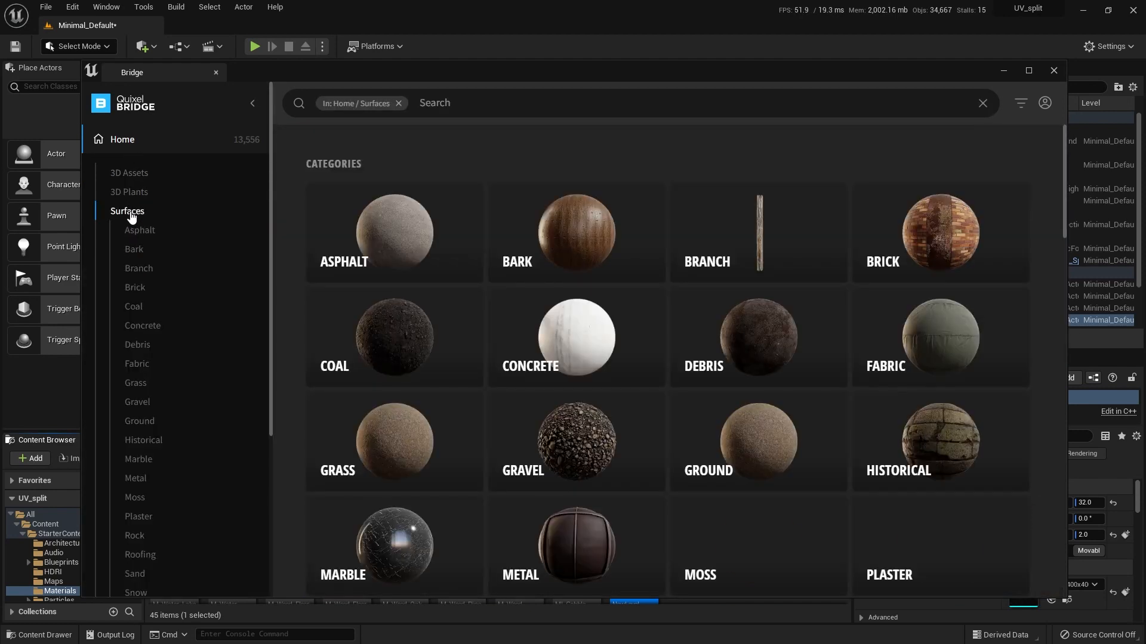
pyautogui.click(574, 249)
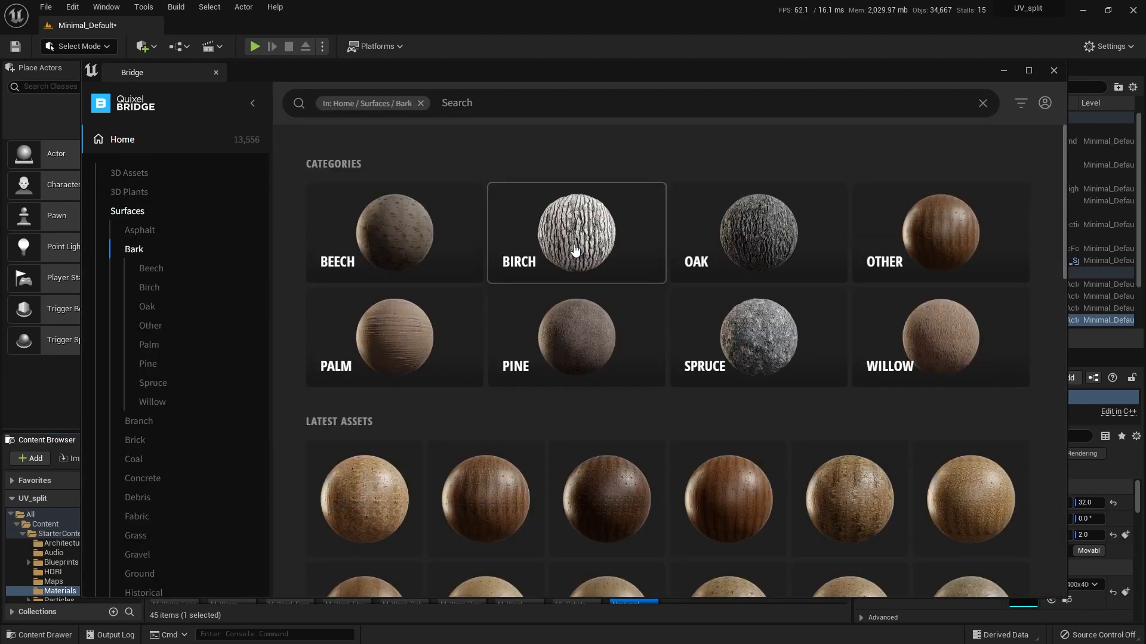
pyautogui.click(574, 249)
pyautogui.click(585, 248)
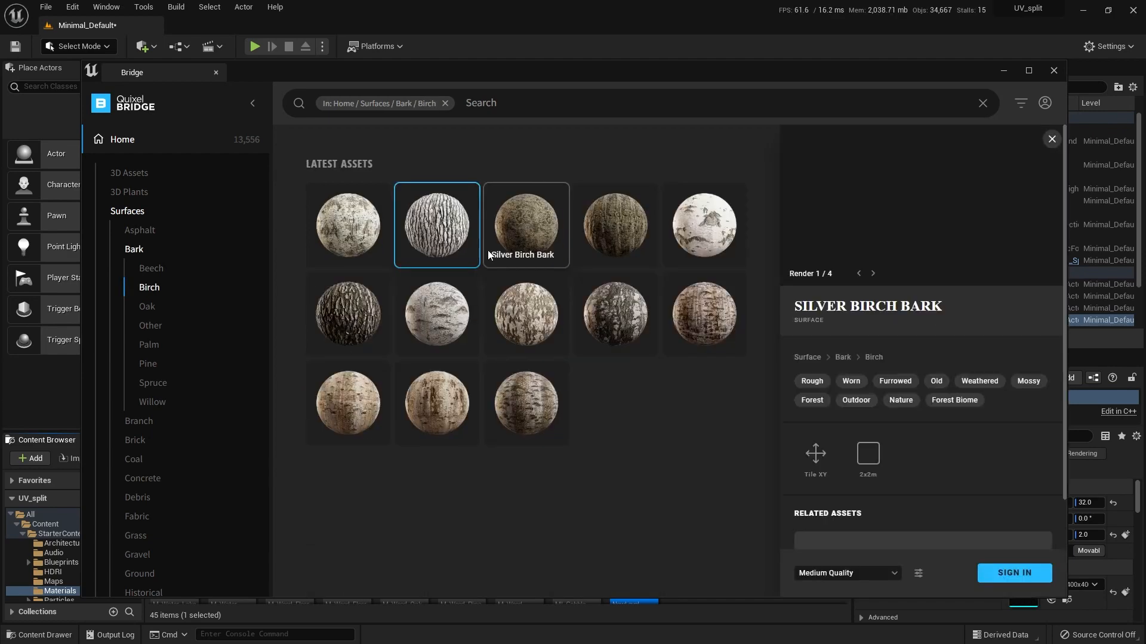
# Sign in to Bridge, download Silver Birch Bark at Medium Quality, and add it to the project
pyautogui.click(1027, 574)
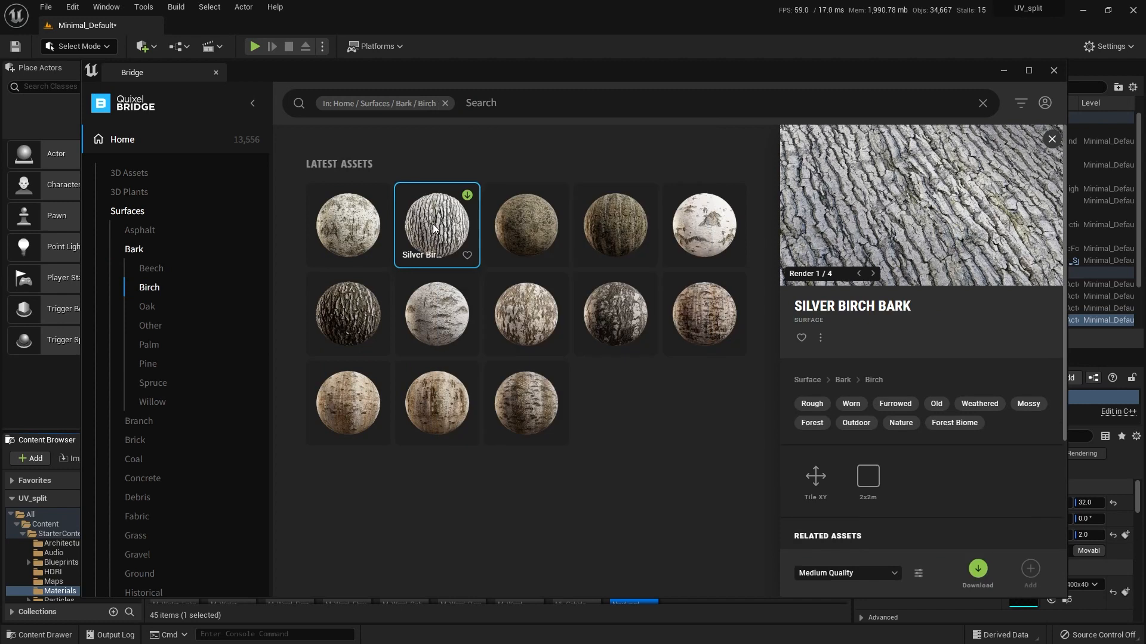
pyautogui.click(976, 570)
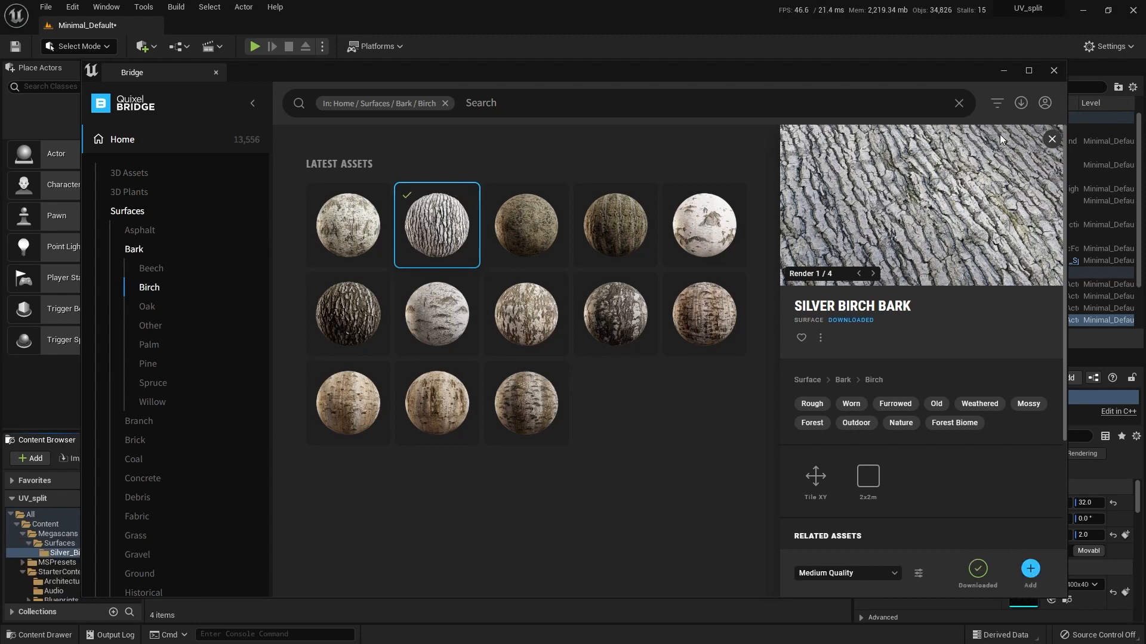
pyautogui.click(1002, 71)
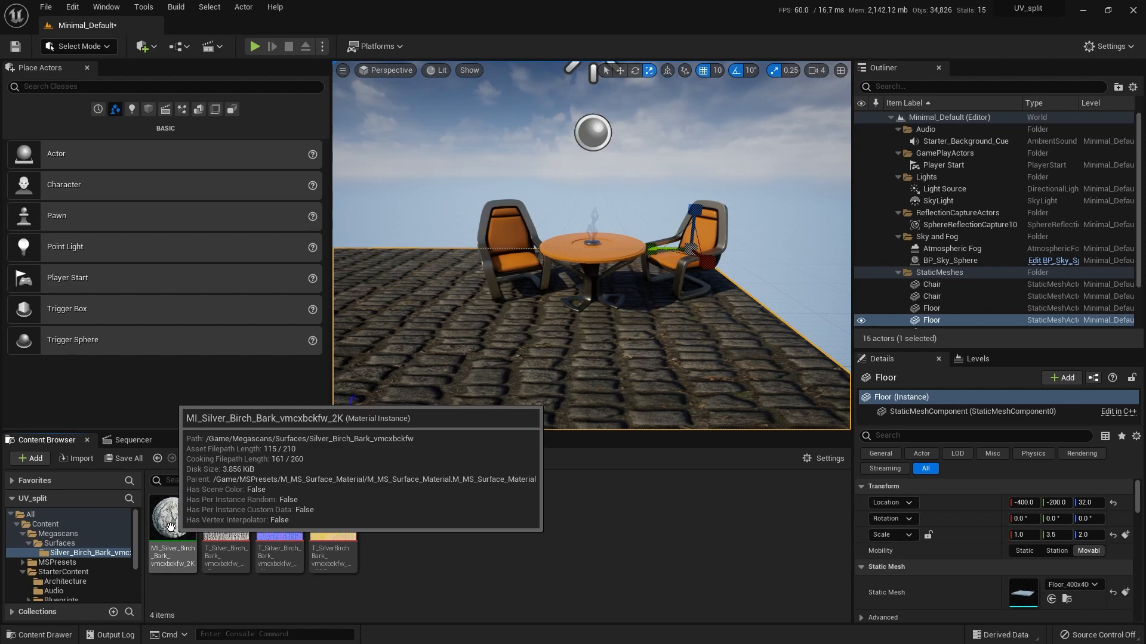
# Open the Silver Birch Bark material instance in an enlarged editor and expand its Tiling/Offset parameters
pyautogui.click(170, 527)
pyautogui.doubleClick(170, 527)
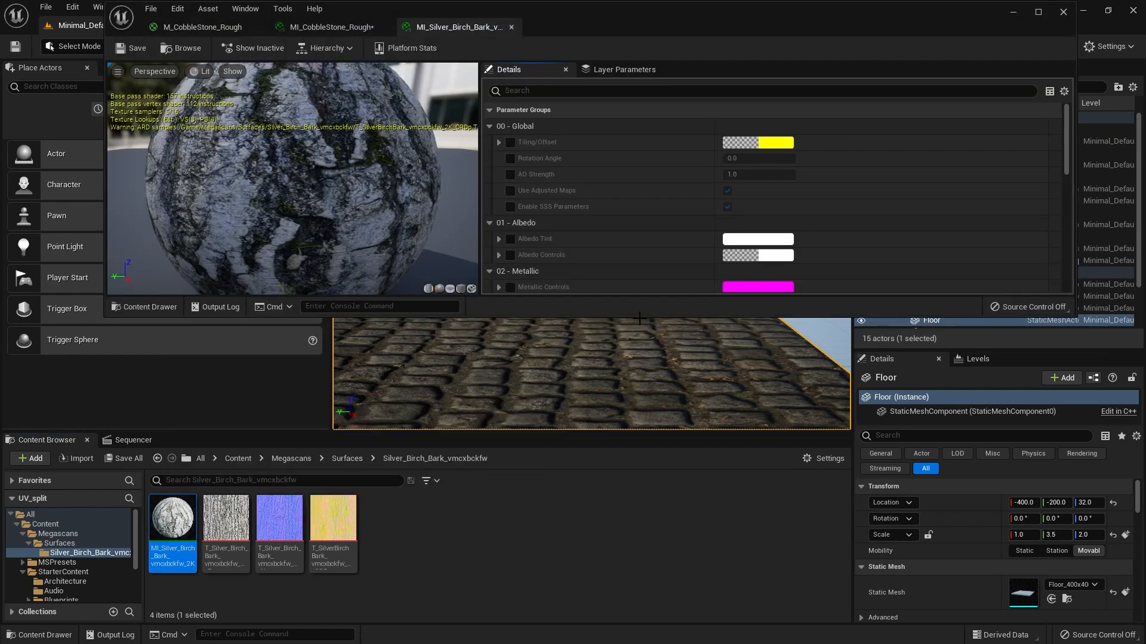
pyautogui.moveTo(640, 316); pyautogui.dragTo(645, 594)
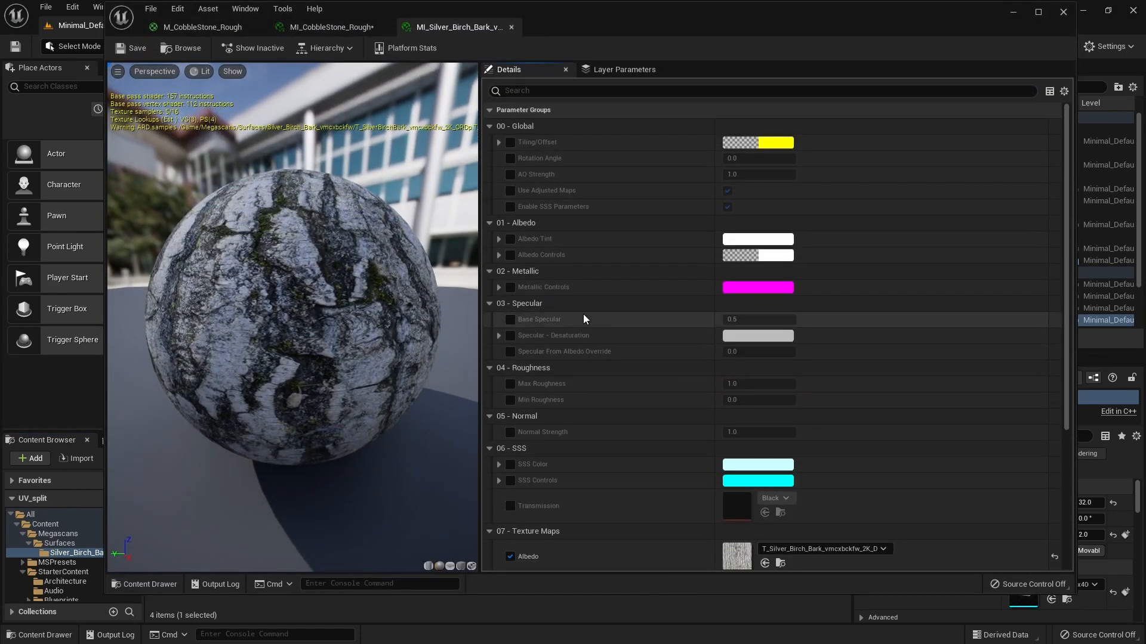
pyautogui.click(499, 143)
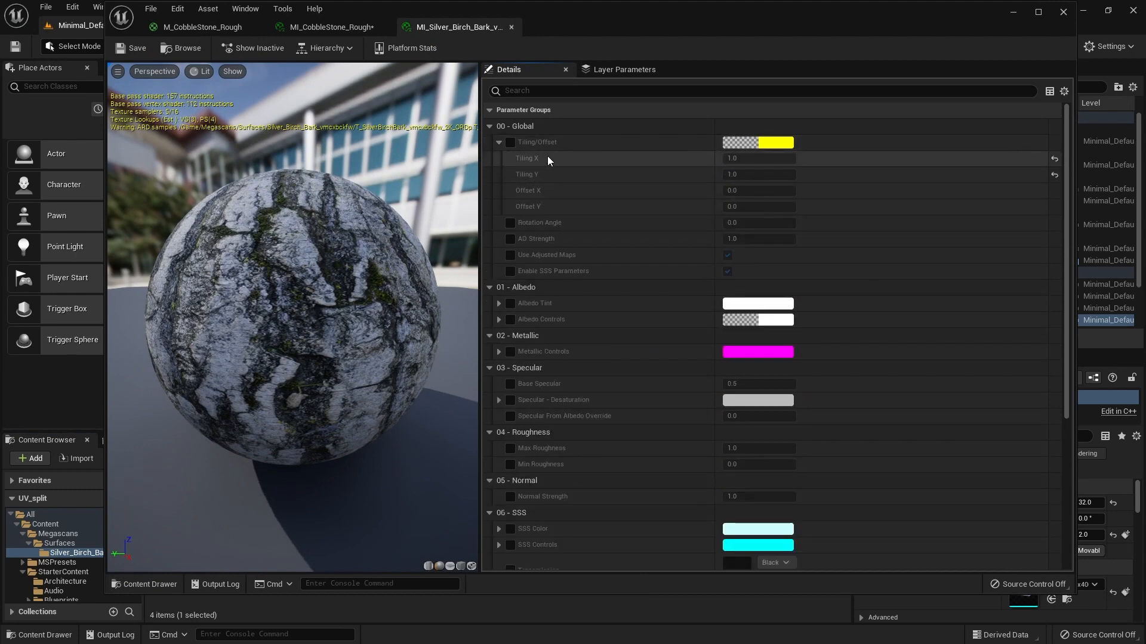
# Enable the Tiling/Offset override and set both Tiling X and Tiling Y to 2
pyautogui.click(510, 143)
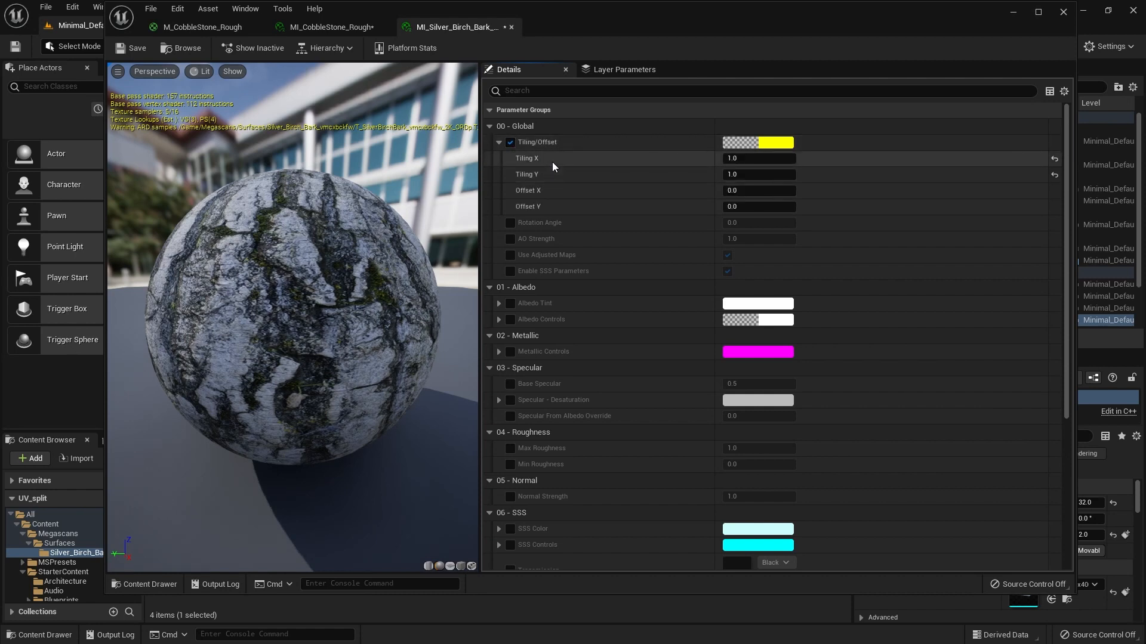
pyautogui.click(757, 158)
pyautogui.write('2')
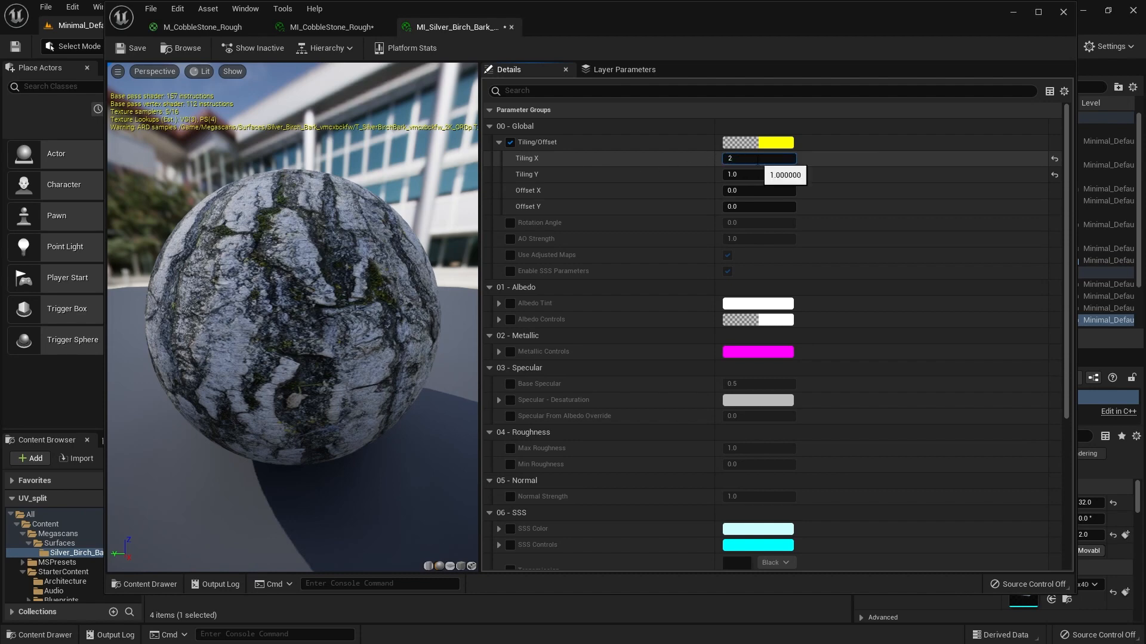
pyautogui.press('Return')
pyautogui.click(750, 175)
pyautogui.write('2')
pyautogui.press('Return')
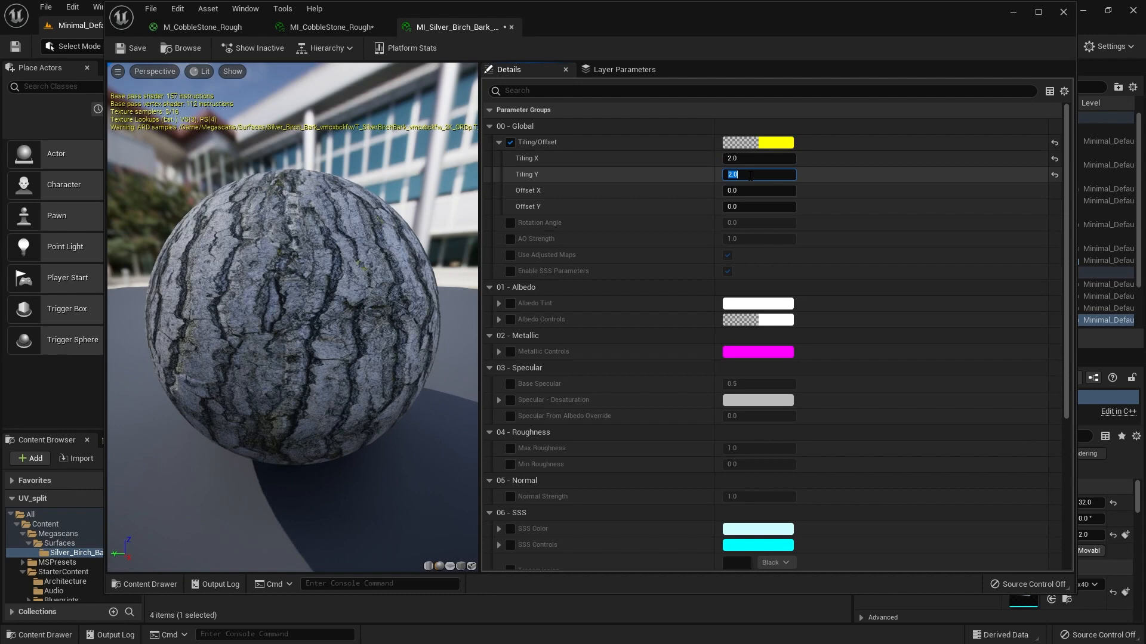
# Try Tiling Y at 0.5, and turn off the Tiling/Offset override before minimizing the material editor
pyautogui.write('0.5')
pyautogui.press('Return')
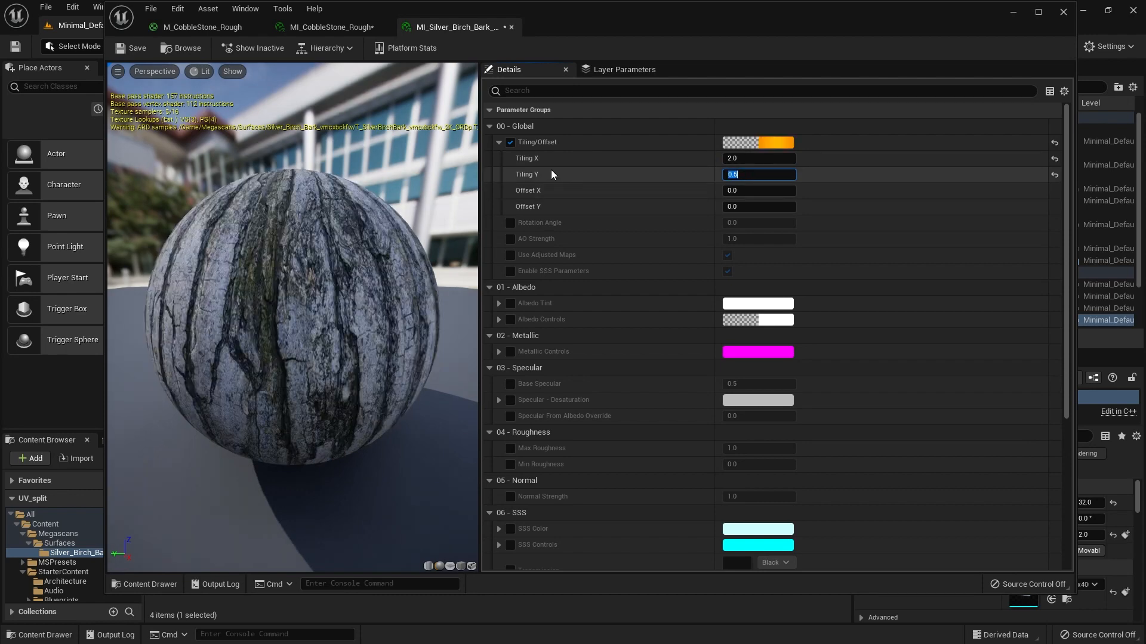
pyautogui.click(510, 143)
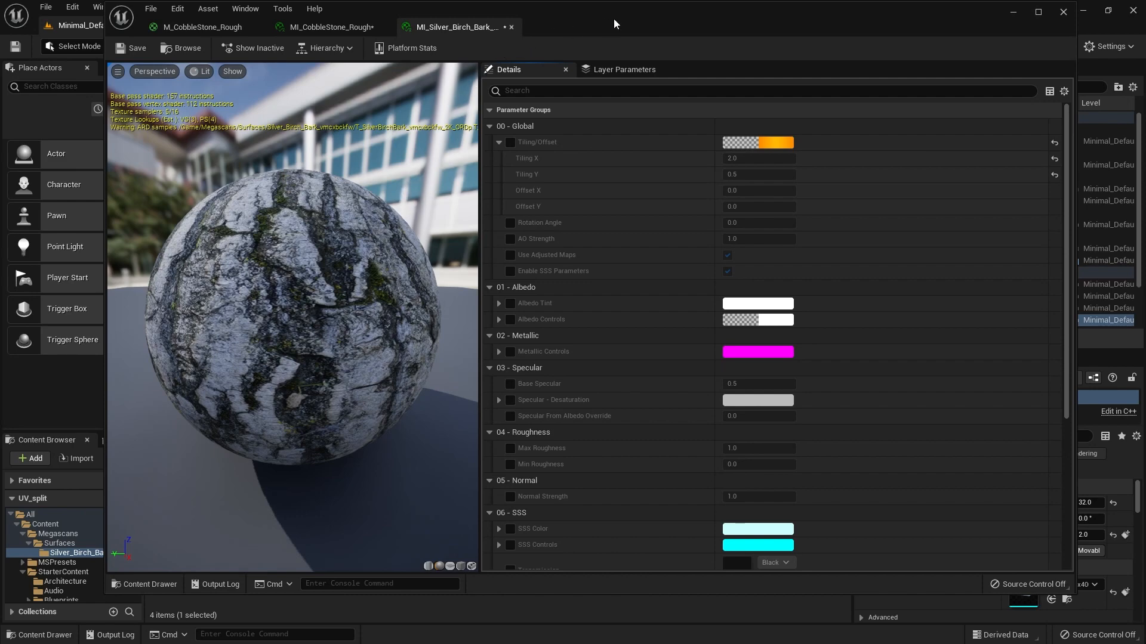
pyautogui.click(1013, 12)
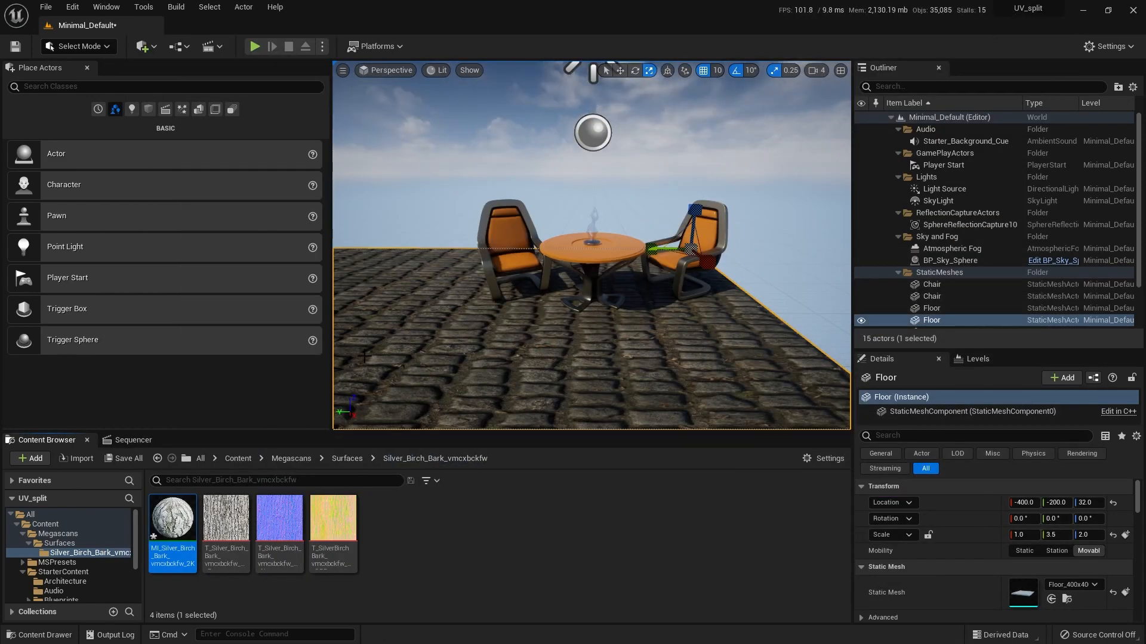
# Create a new material with its default name in the Silver Birch Bark folder and open it
pyautogui.rightClick(411, 522)
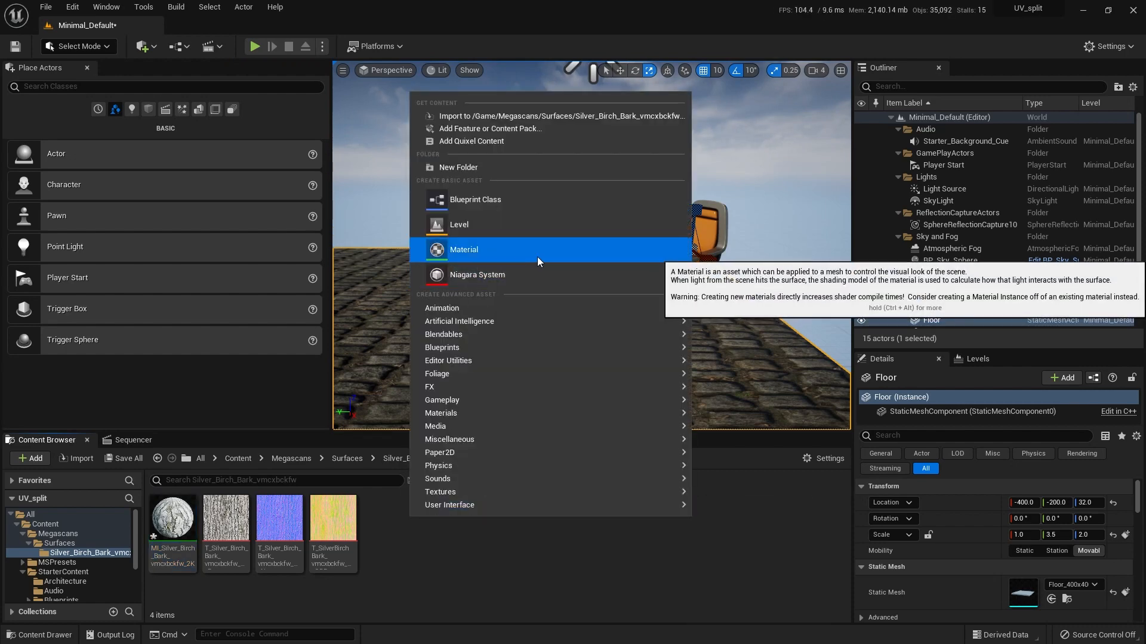
pyautogui.press('Escape')
pyautogui.press('Return')
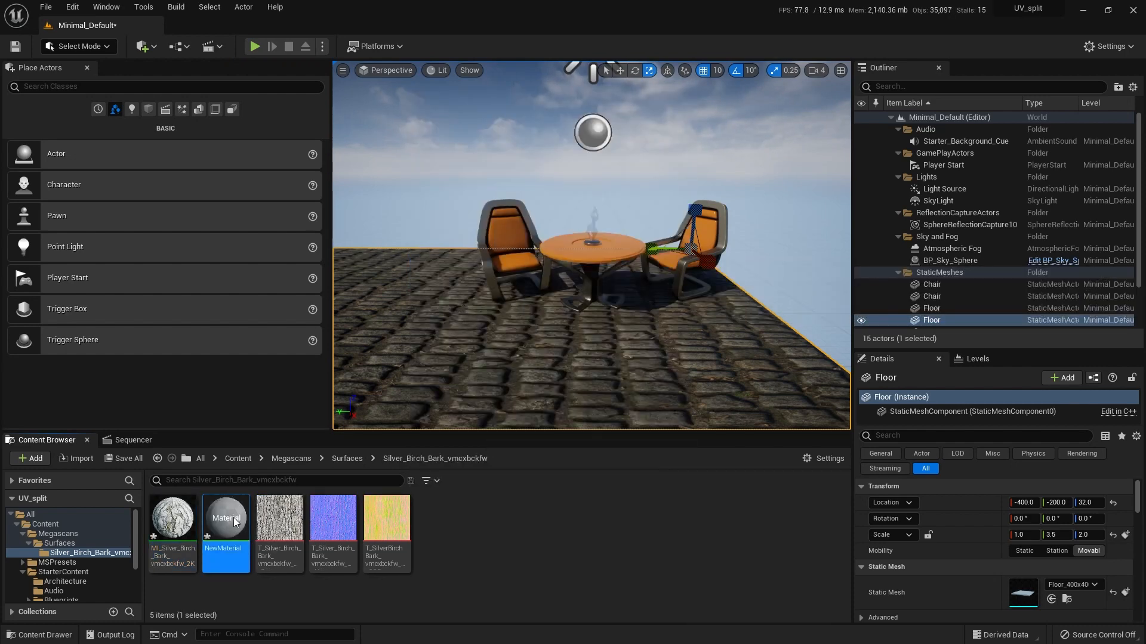
pyautogui.doubleClick(234, 518)
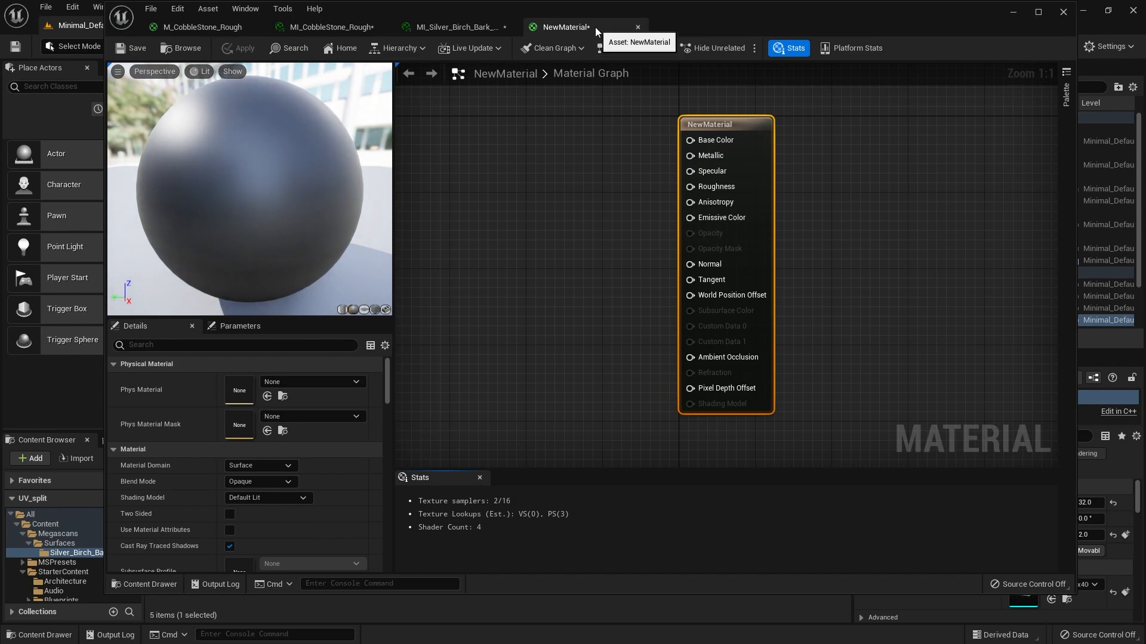
# Dock the new material's editor in the main window, placed after the Minimal_Default level
pyautogui.moveTo(595, 26); pyautogui.dragTo(85, 26)
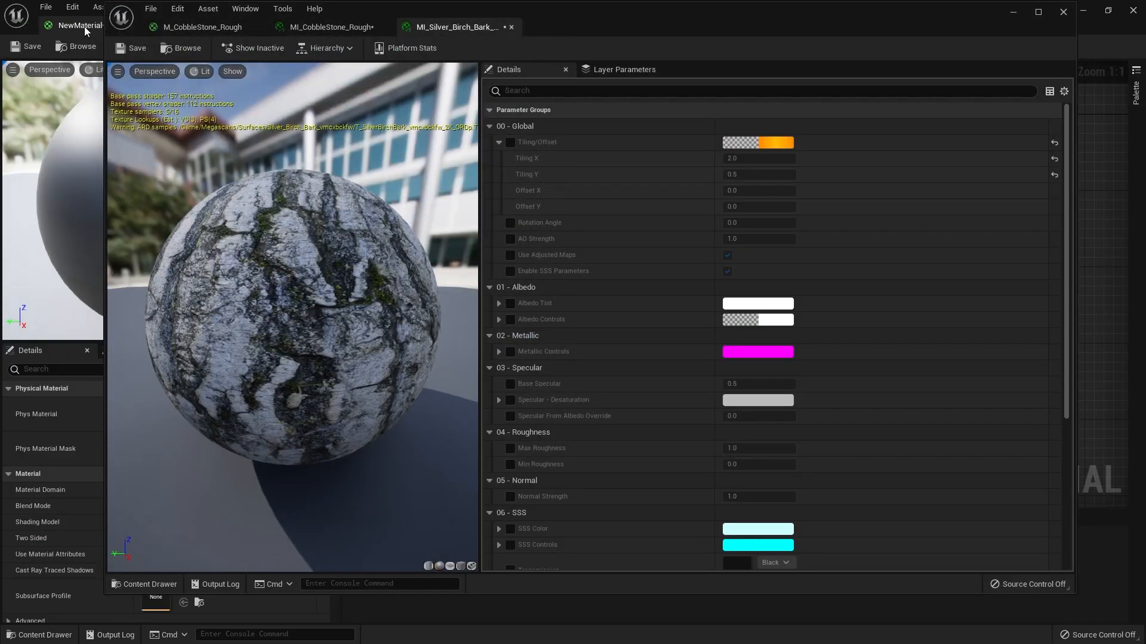
pyautogui.click(1013, 13)
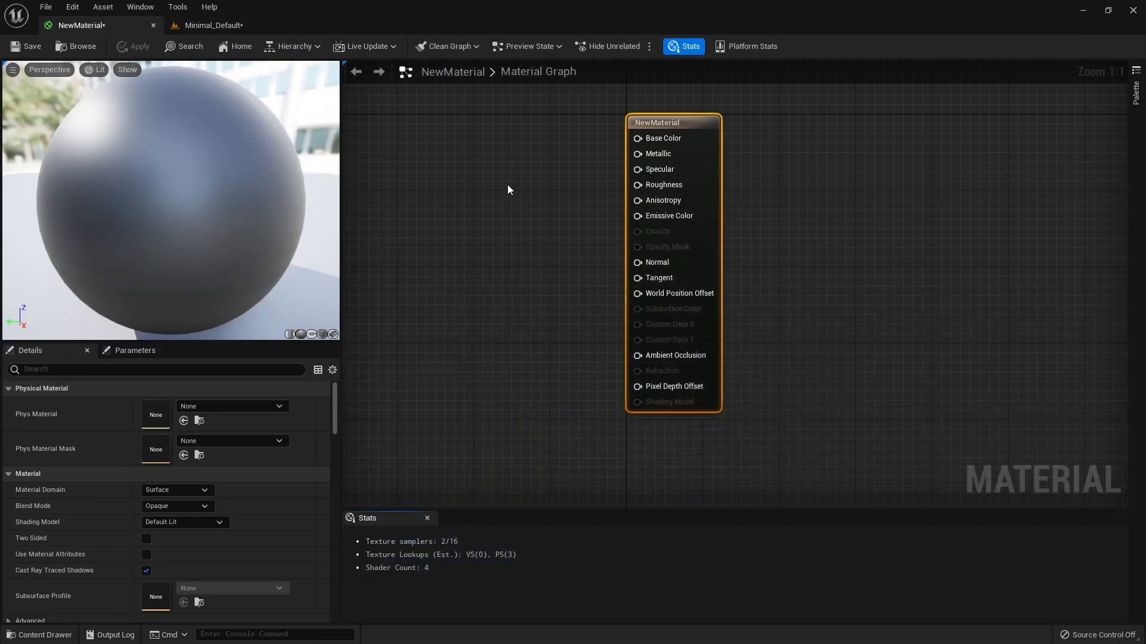
pyautogui.click(228, 31)
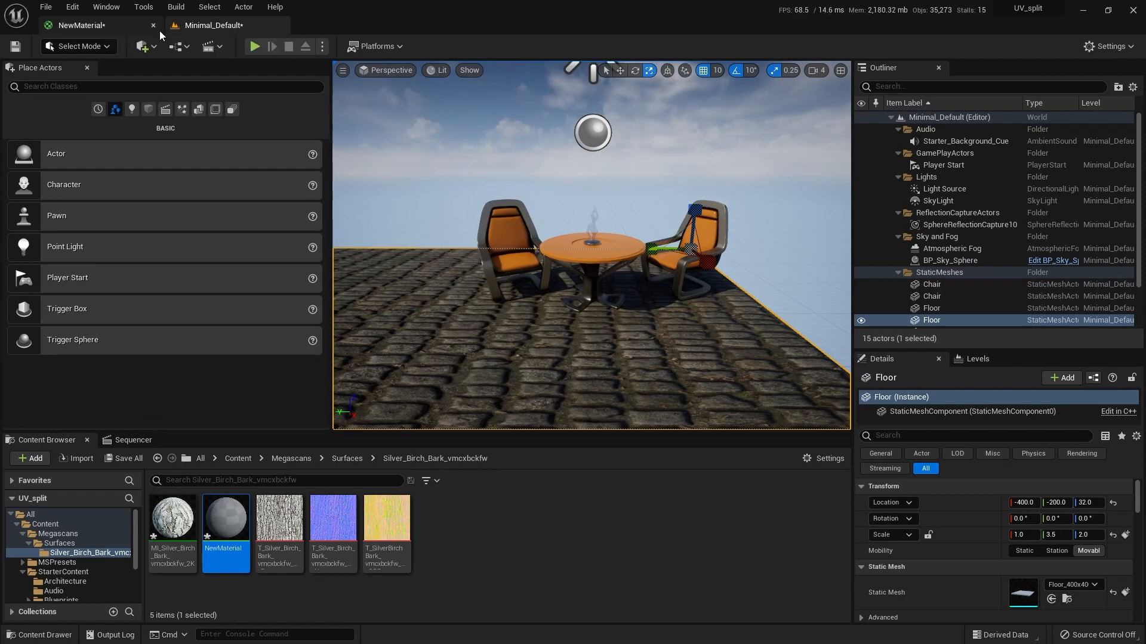
pyautogui.moveTo(218, 25); pyautogui.dragTo(96, 25)
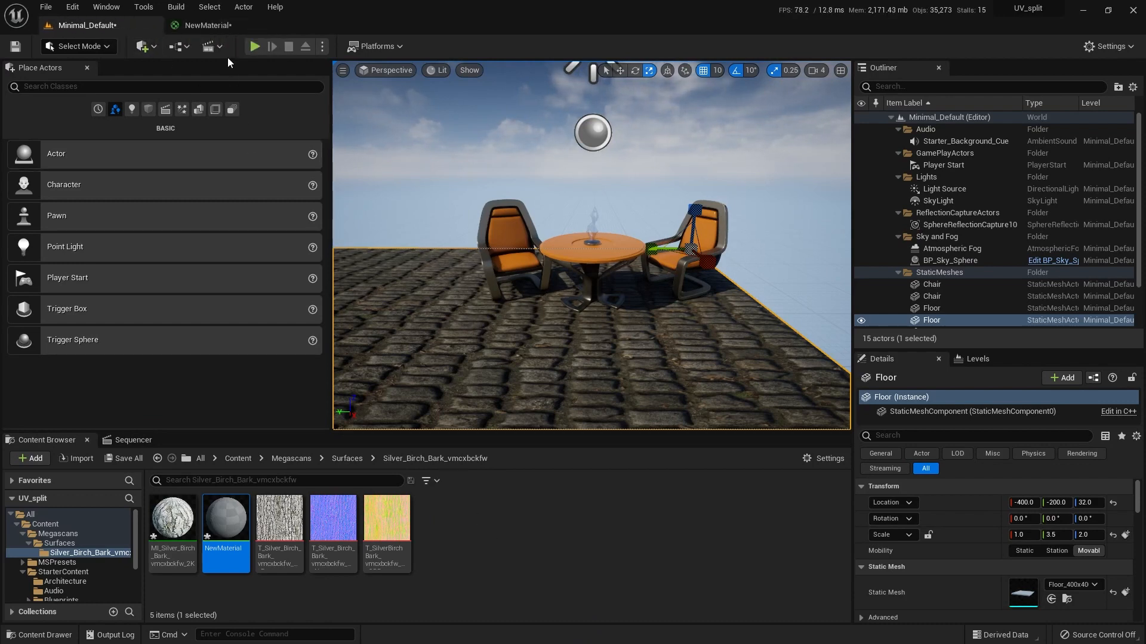
pyautogui.click(213, 25)
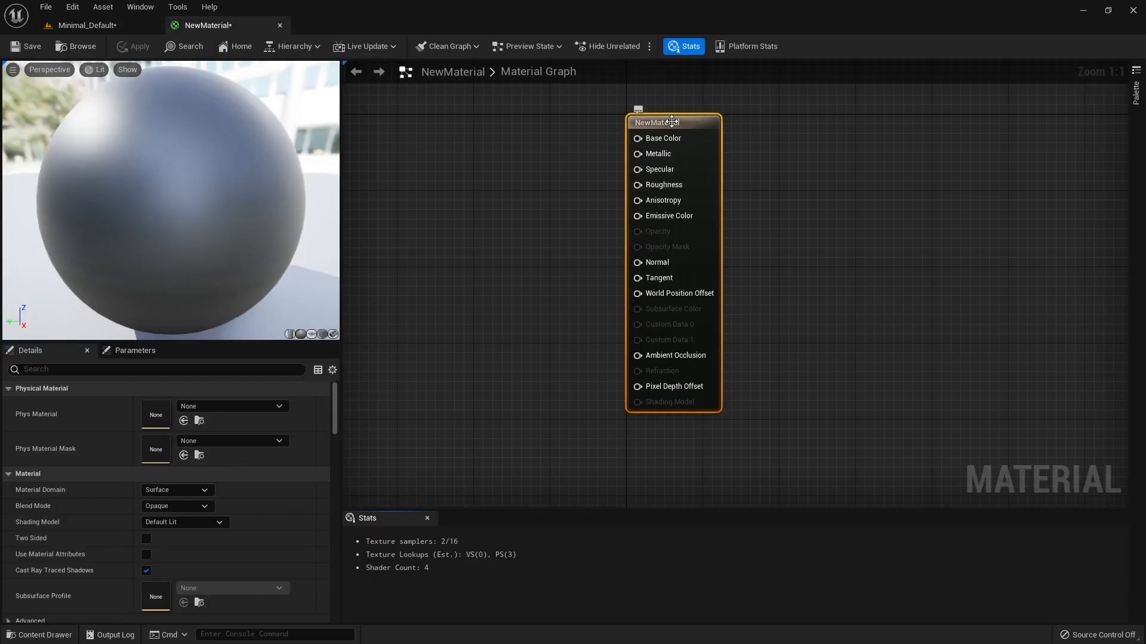
# Move the material output node aside and add the three Silver Birch Bark textures to the graph as separated Texture Sample nodes
pyautogui.moveTo(676, 121); pyautogui.dragTo(867, 149)
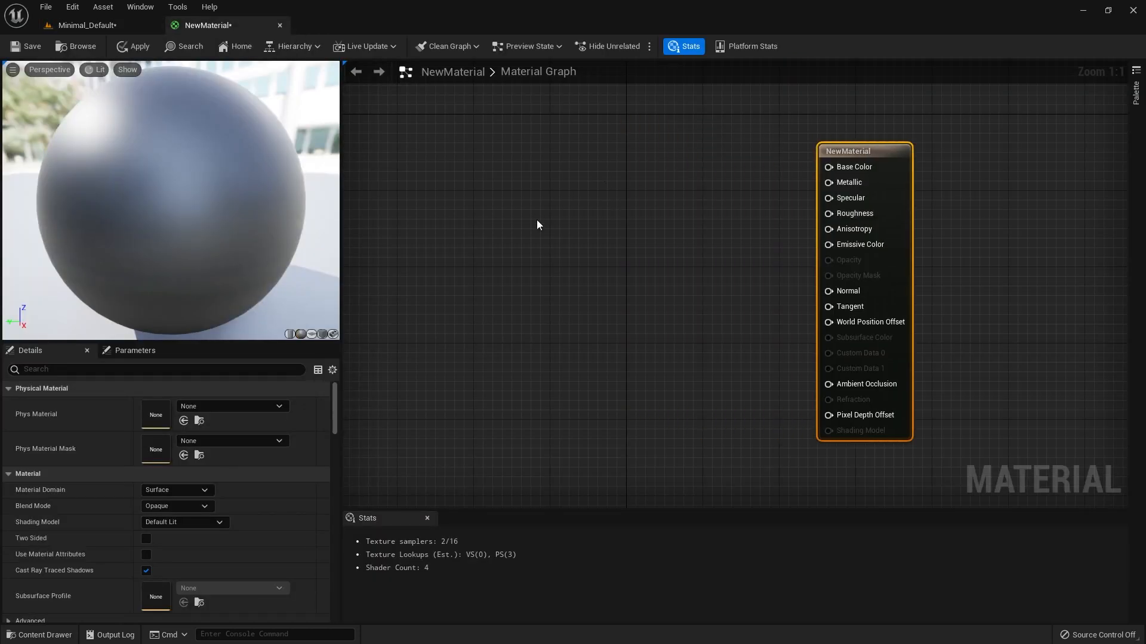
pyautogui.click(84, 25)
pyautogui.click(391, 525)
pyautogui.keyDown('shift'); pyautogui.click(289, 526); pyautogui.keyUp('shift')
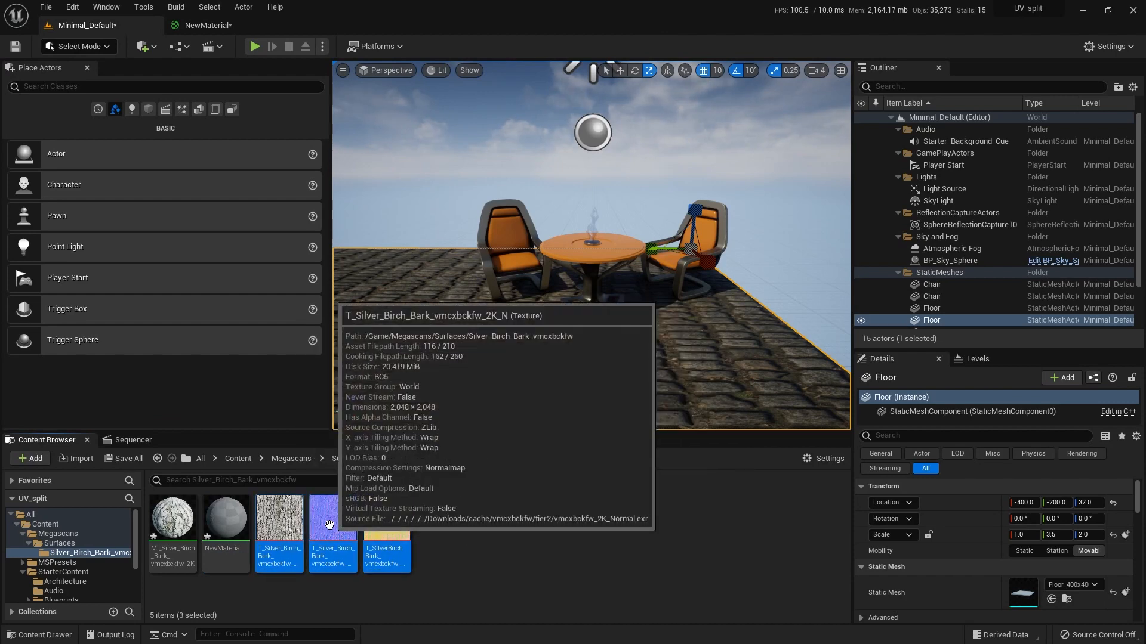
pyautogui.moveTo(332, 525); pyautogui.dragTo(546, 269)
pyautogui.moveTo(618, 273); pyautogui.dragTo(585, 127)
pyautogui.moveTo(635, 319); pyautogui.dragTo(467, 351)
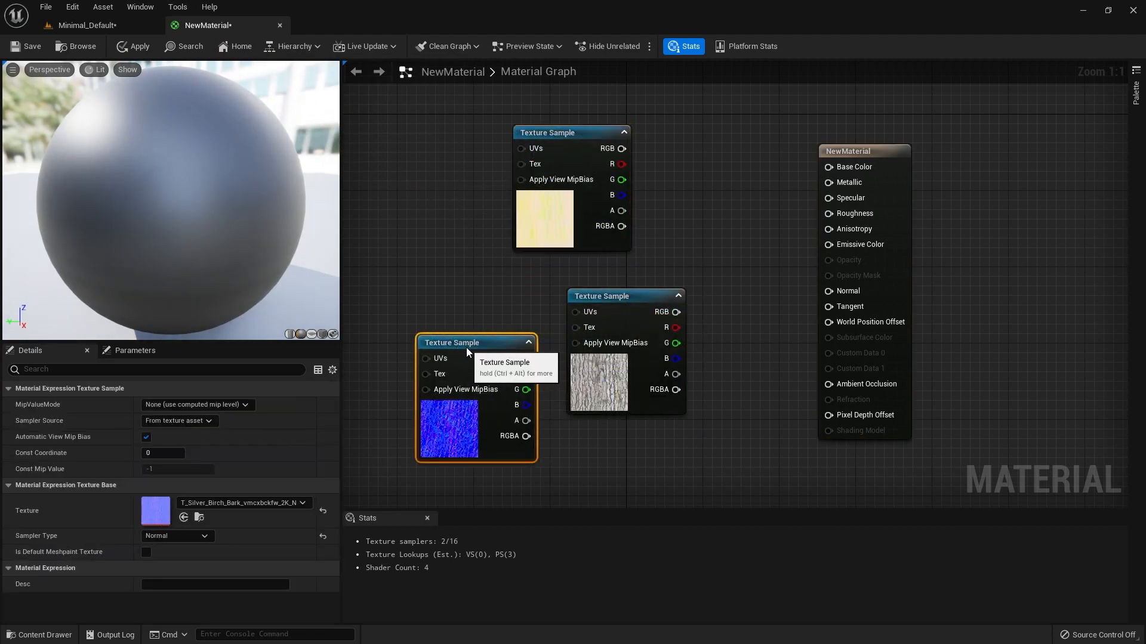
# Wire the colour texture's RGB to Base Color, the normal map's RGB to Normal, and the ORDp texture's R to Ambient Occlusion and G to Roughness
pyautogui.moveTo(622, 297); pyautogui.dragTo(830, 167)
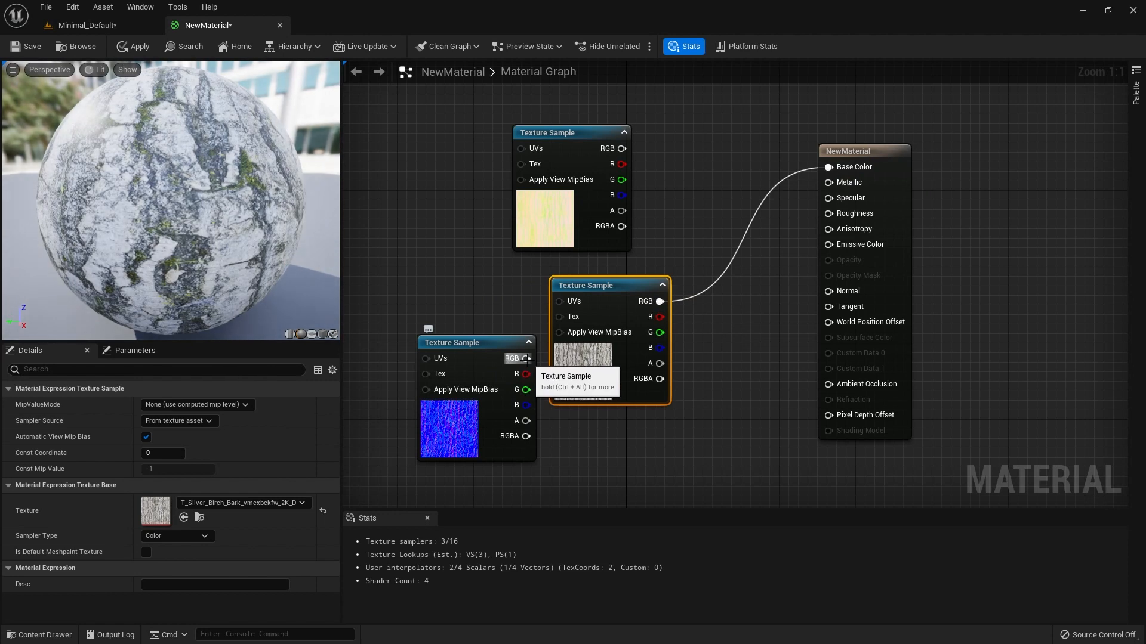
pyautogui.moveTo(527, 359); pyautogui.dragTo(827, 290)
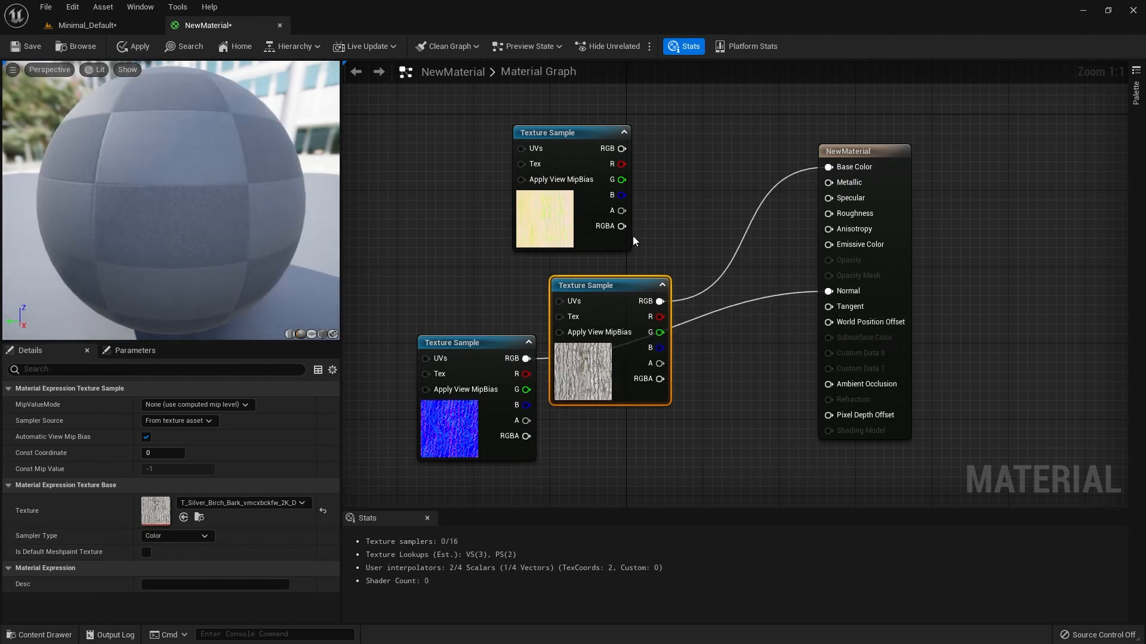
pyautogui.click(565, 133)
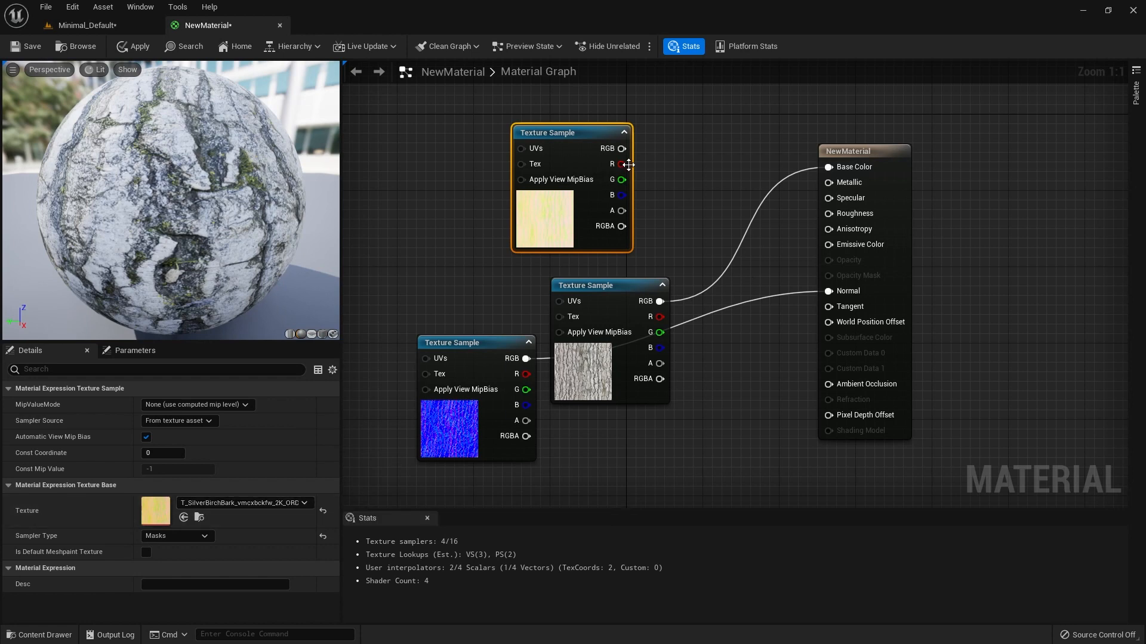
pyautogui.moveTo(628, 165); pyautogui.dragTo(824, 383)
pyautogui.moveTo(621, 179); pyautogui.dragTo(828, 213)
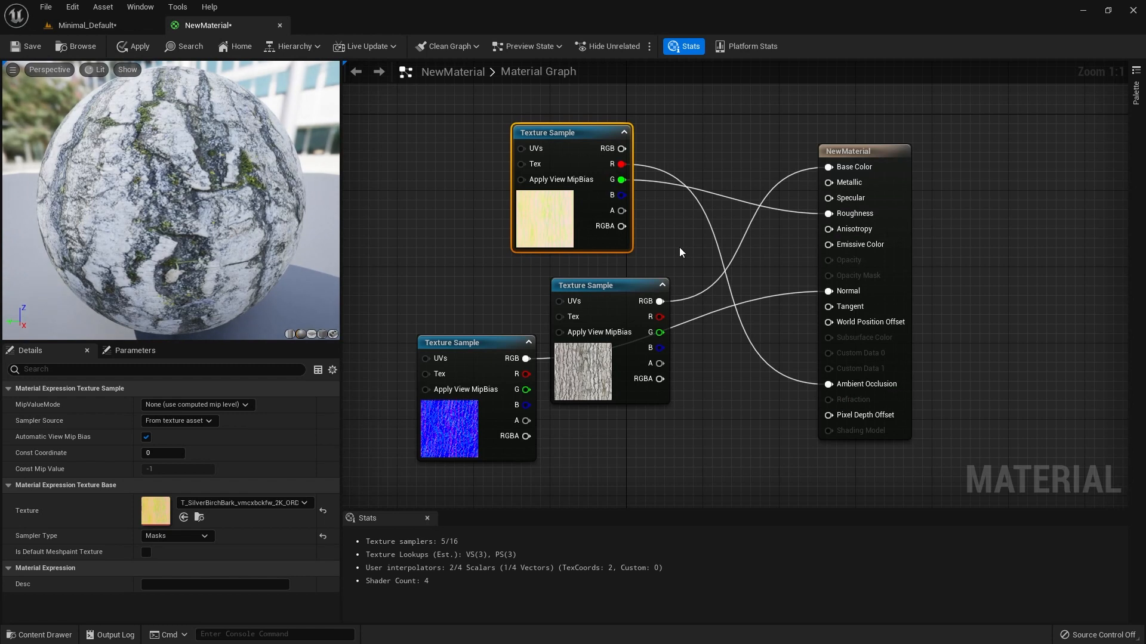
# Open the ORDp mask texture and inspect its red, green and blue channels individually
pyautogui.doubleClick(156, 514)
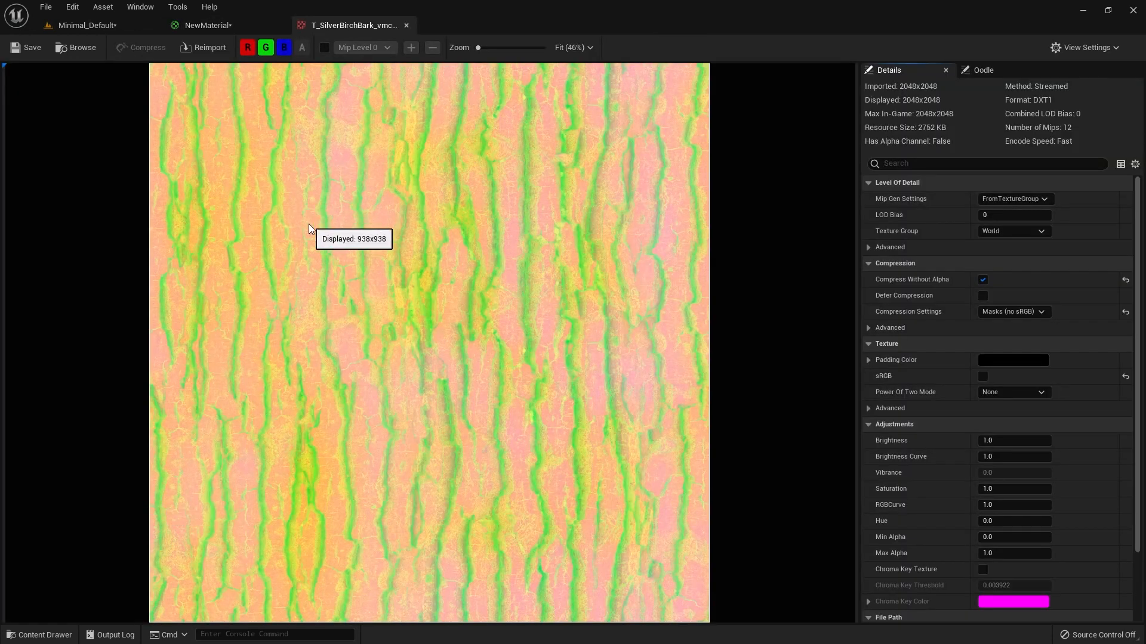
pyautogui.click(266, 47)
pyautogui.click(285, 48)
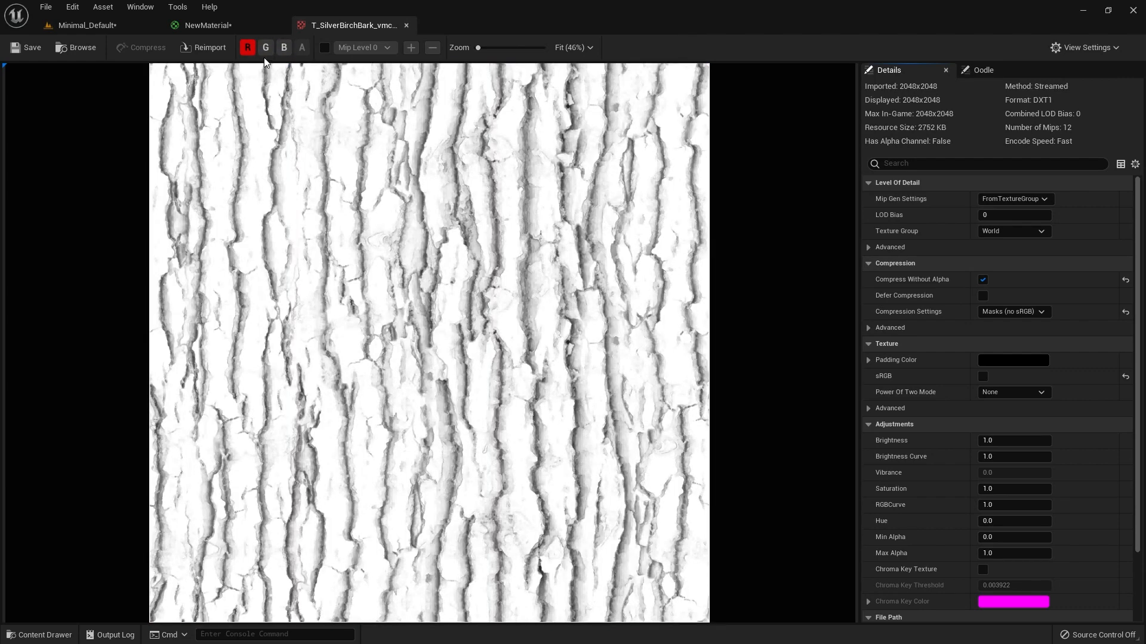
pyautogui.click(260, 50)
pyautogui.click(247, 50)
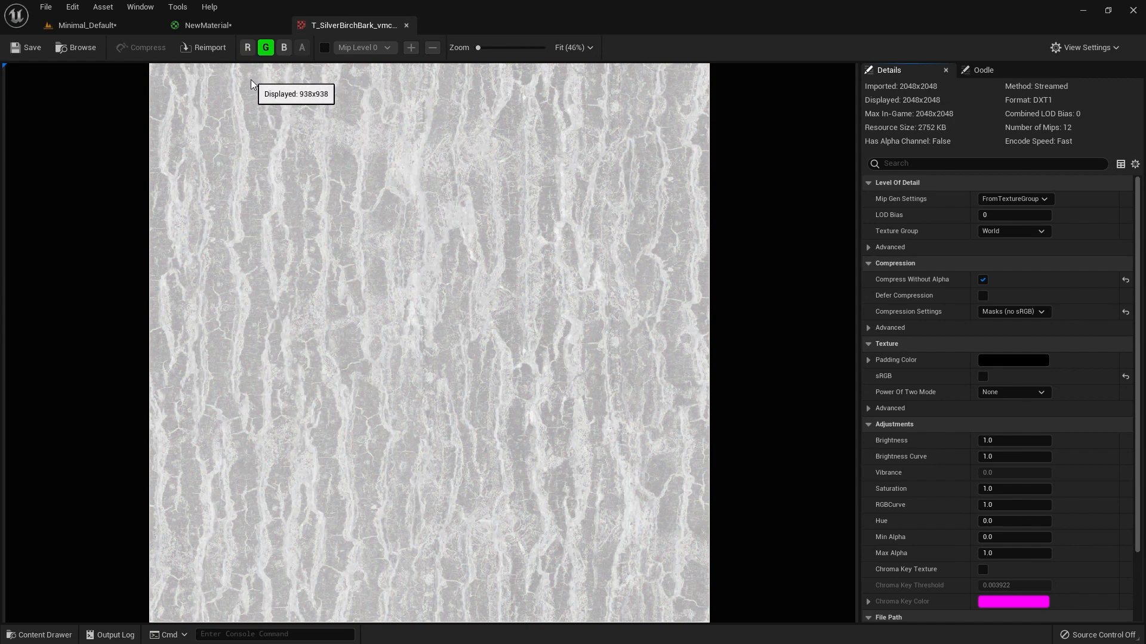
pyautogui.click(284, 48)
pyautogui.click(266, 50)
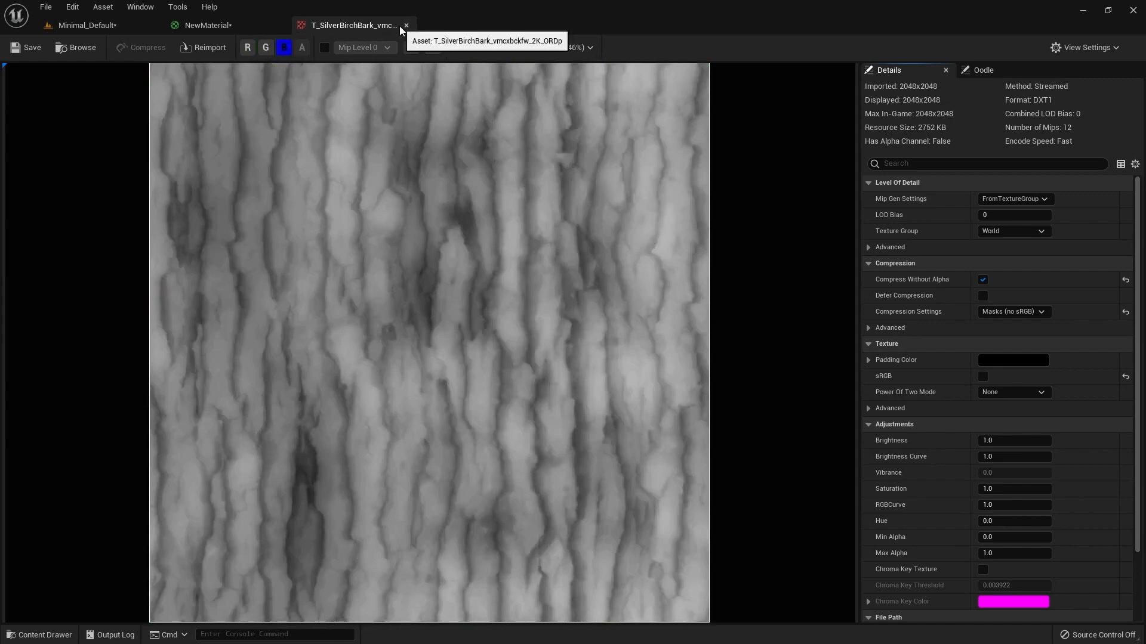
# Show the ORDp texture's red and green channels together with blue again and close the texture
pyautogui.click(265, 49)
pyautogui.click(249, 49)
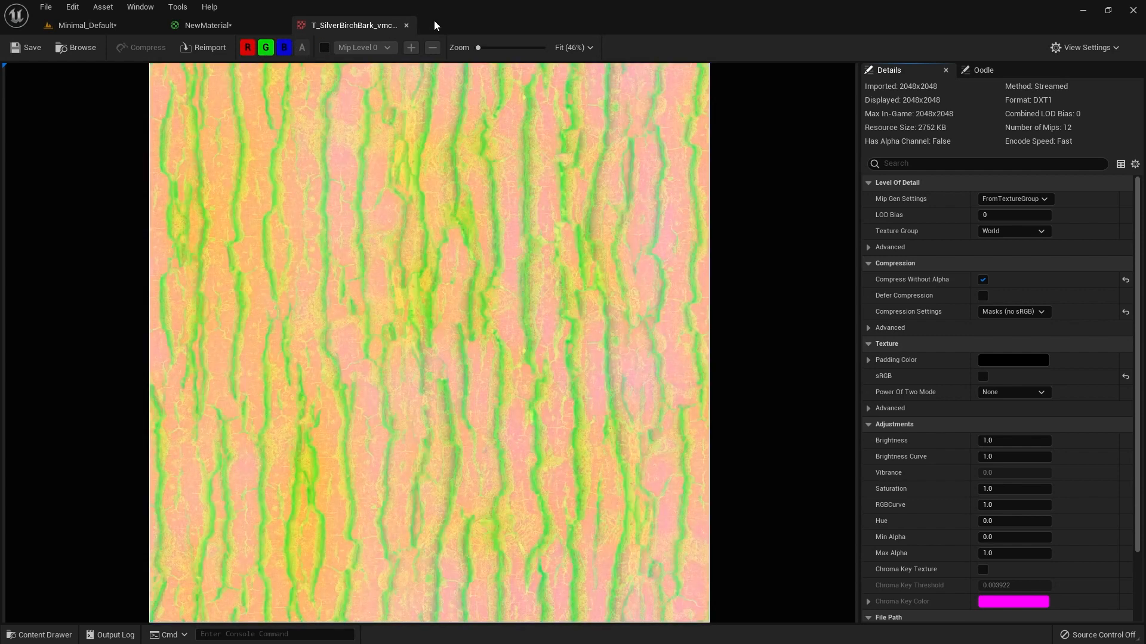
pyautogui.click(406, 26)
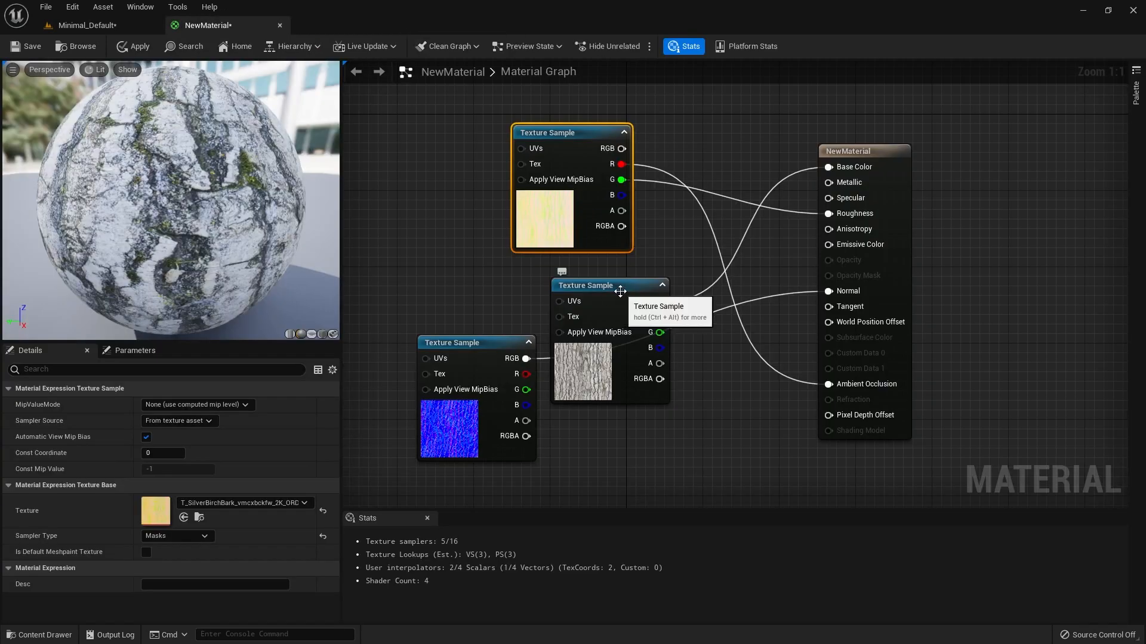
# Add a TexCoord node ahead of the texture samples and wire its output to the UVs input of all three
pyautogui.moveTo(447, 223); pyautogui.dragTo(634, 224, button='right')
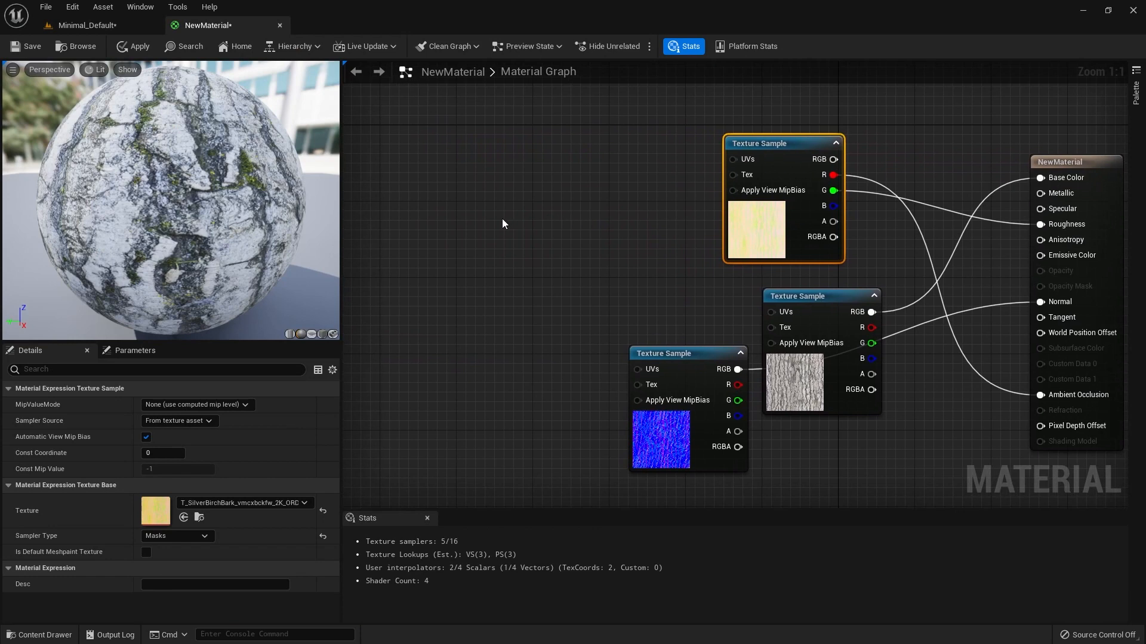
pyautogui.click(482, 204)
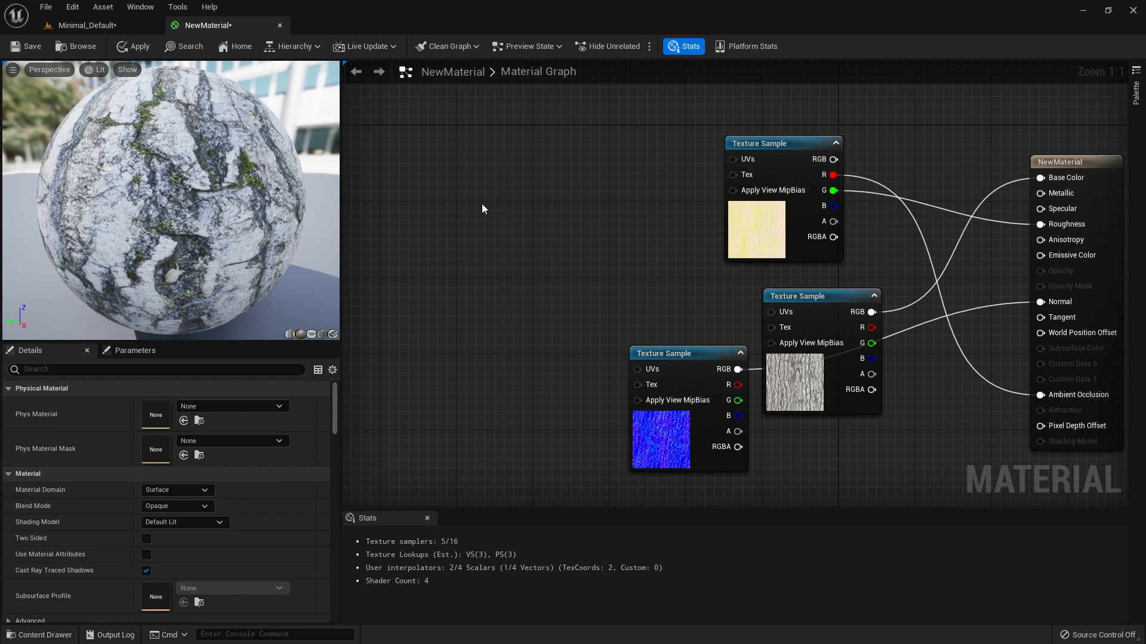
pyautogui.click(482, 203)
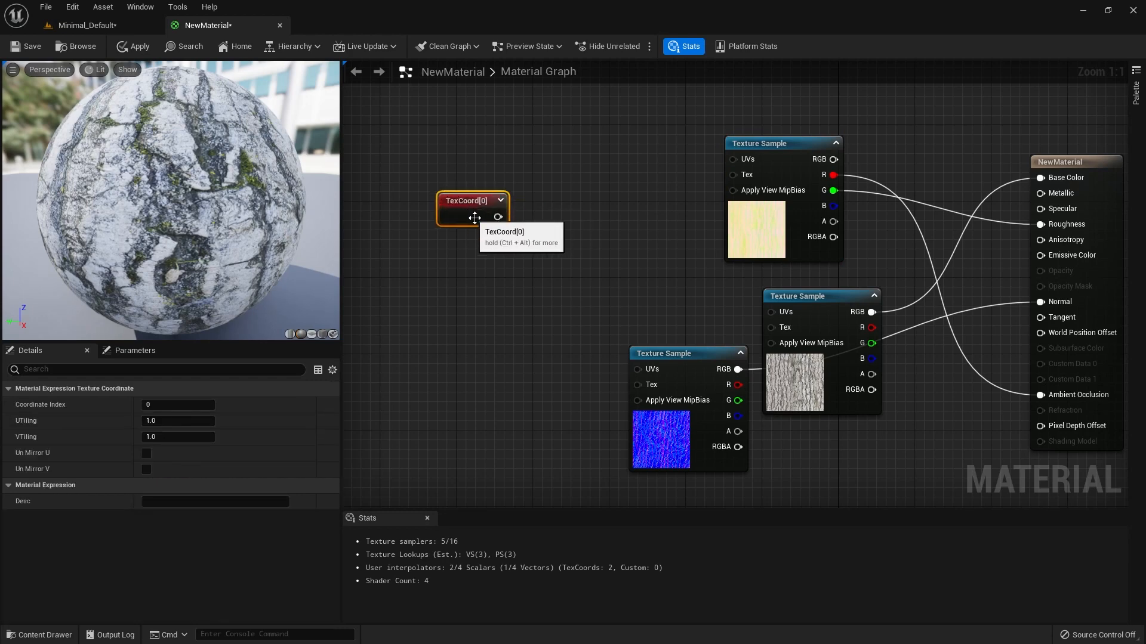
pyautogui.moveTo(474, 217); pyautogui.dragTo(733, 159)
pyautogui.moveTo(479, 217); pyautogui.dragTo(636, 369)
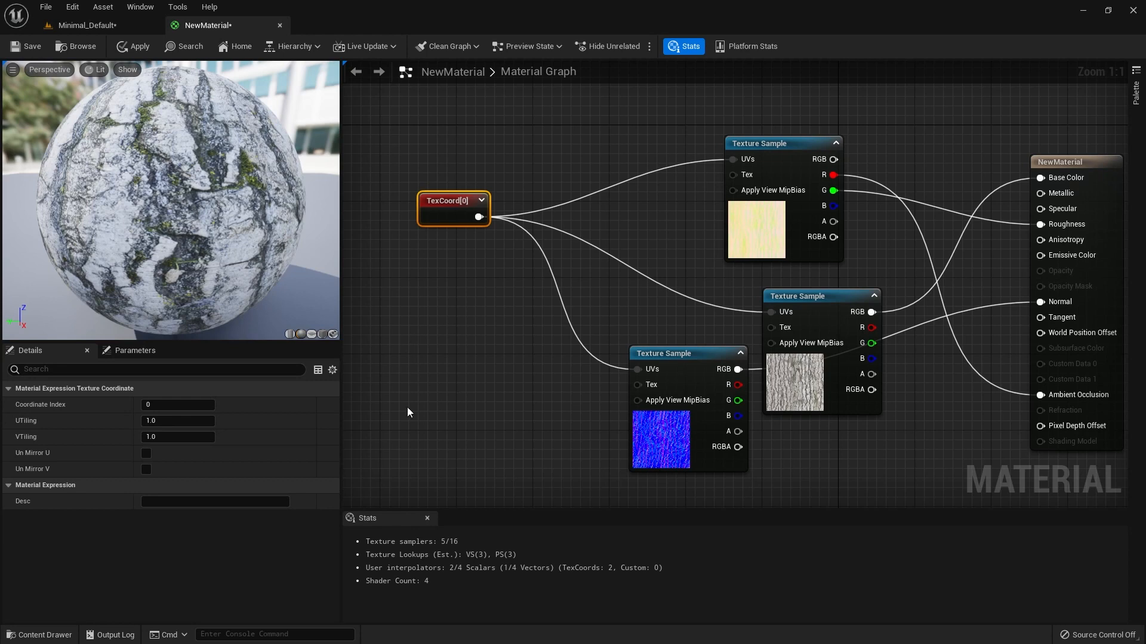
pyautogui.moveTo(457, 215); pyautogui.dragTo(438, 215)
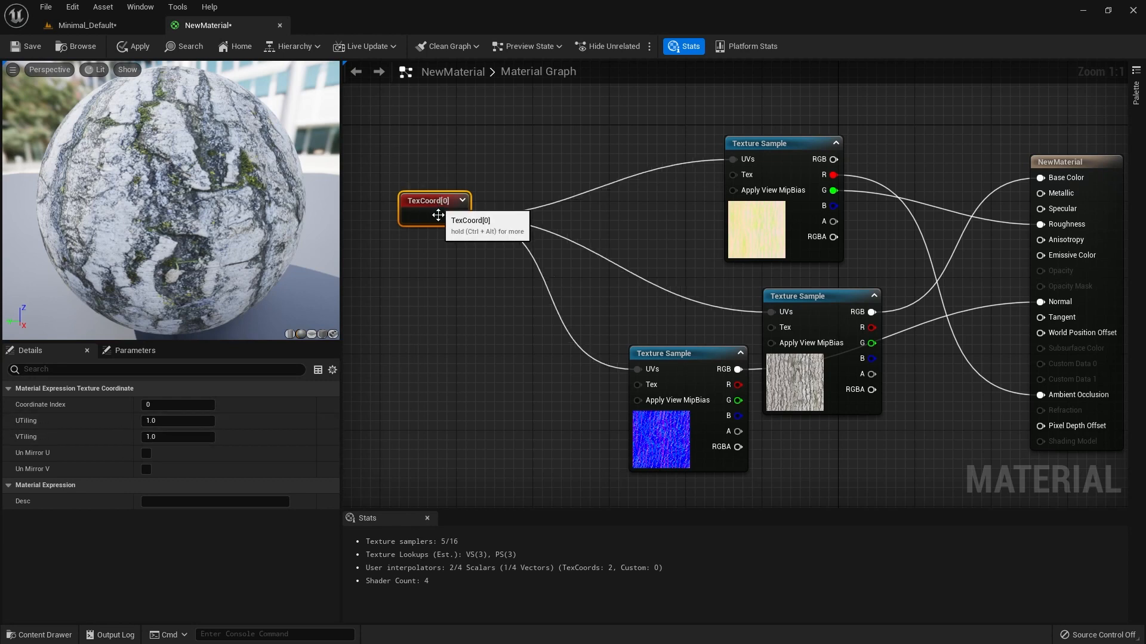
# Add two Constant nodes below the TexCoord node and convert both to parameters
pyautogui.click(423, 293)
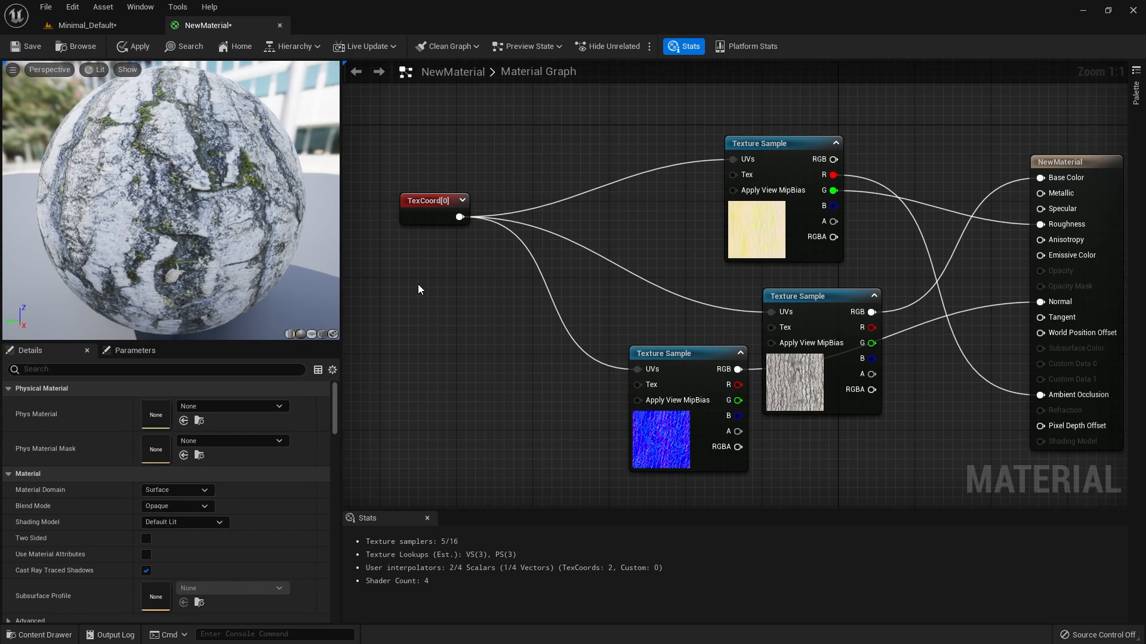
pyautogui.click(418, 289)
pyautogui.click(424, 343)
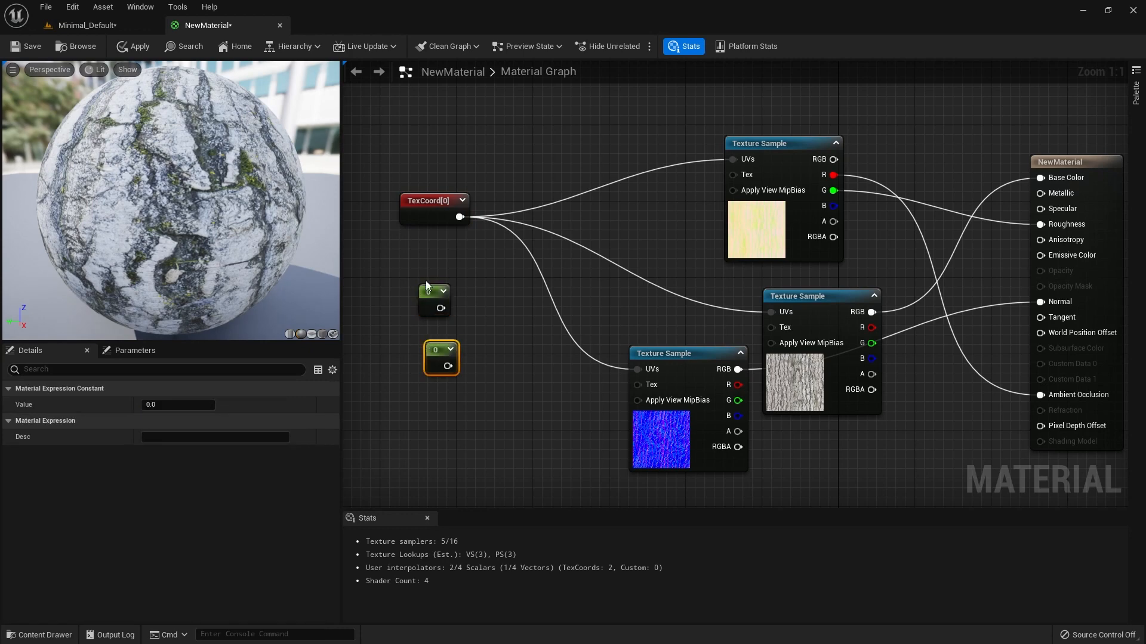
pyautogui.click(427, 287)
pyautogui.keyDown('shift'); pyautogui.click(441, 357); pyautogui.keyUp('shift')
pyautogui.rightClick(443, 350)
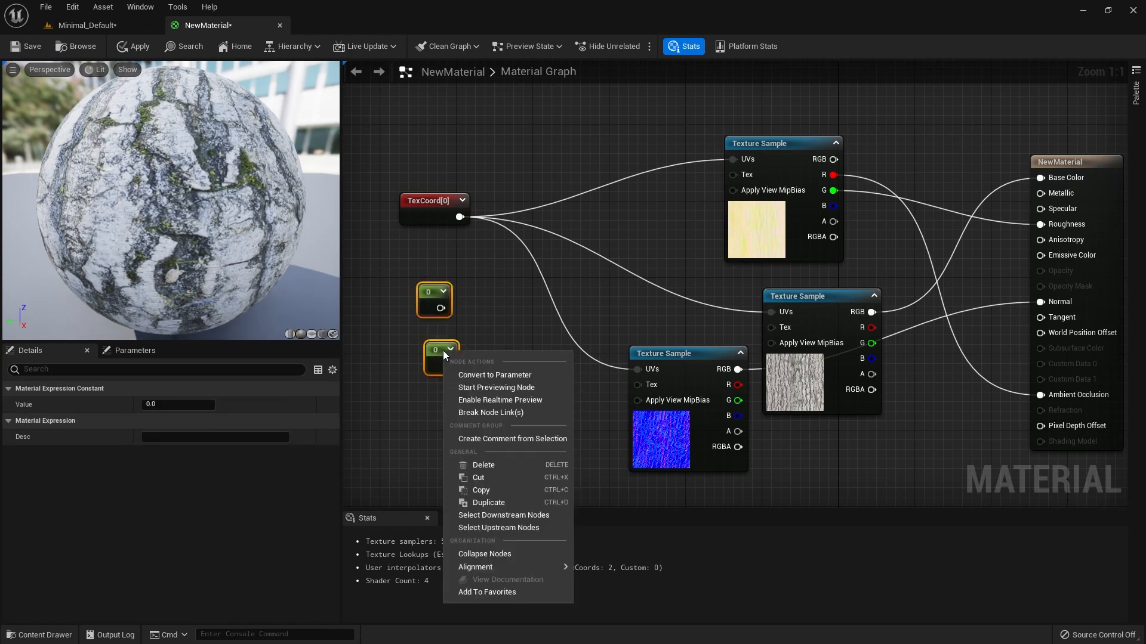
pyautogui.click(475, 374)
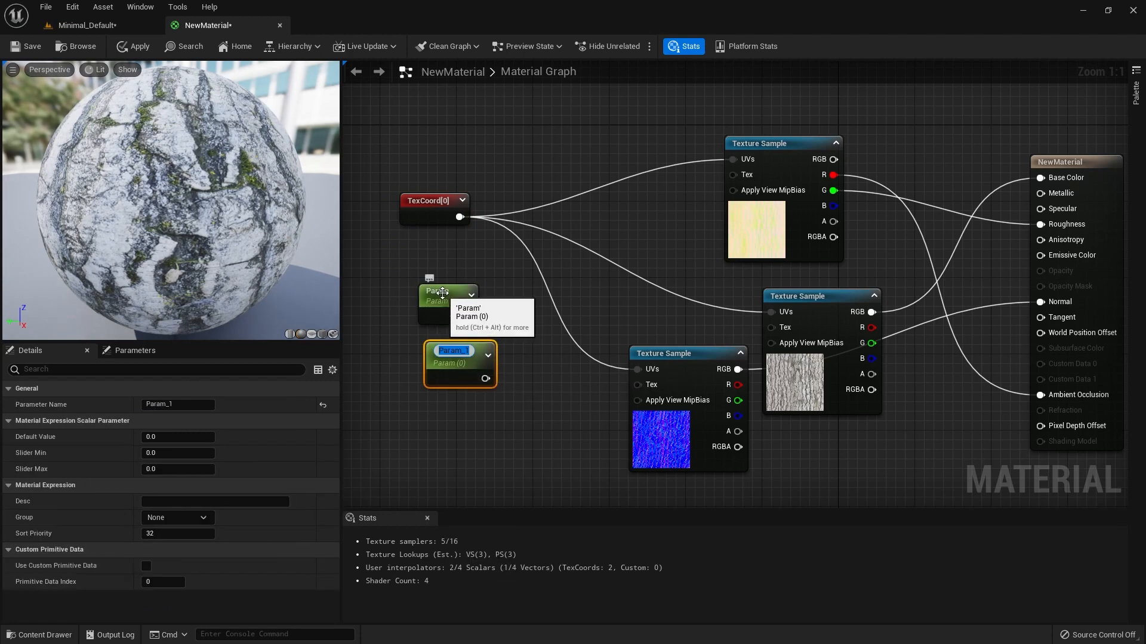
# Add an Append node beside the parameters, wiring Param to its A input and Param_1 to its B input
pyautogui.click(500, 286)
pyautogui.rightClick(500, 287)
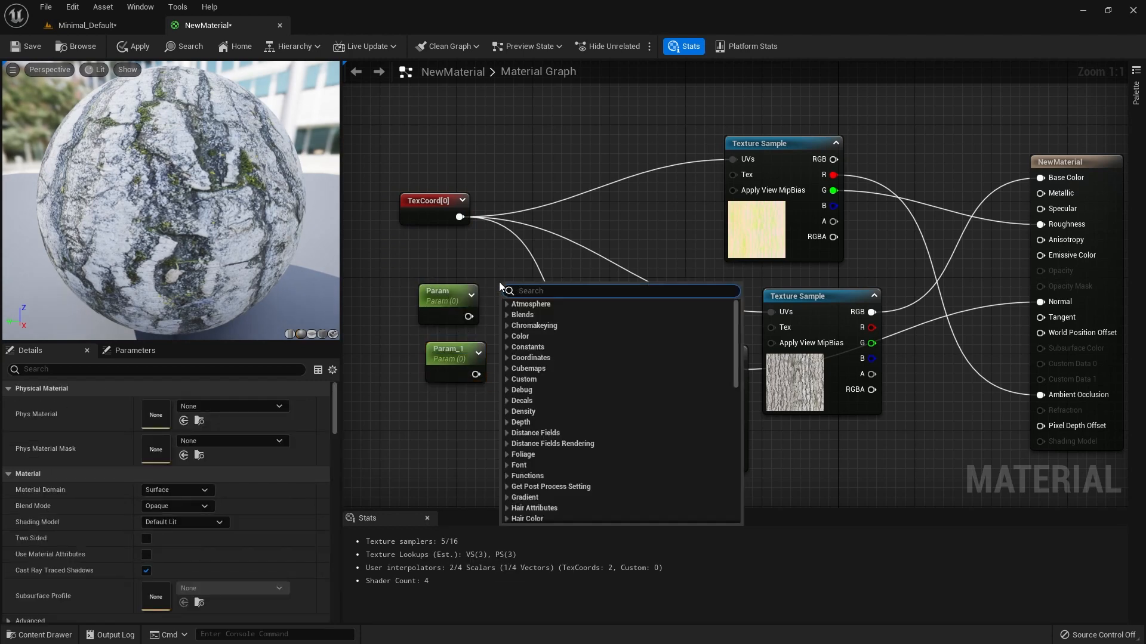
pyautogui.write('app')
pyautogui.click(533, 336)
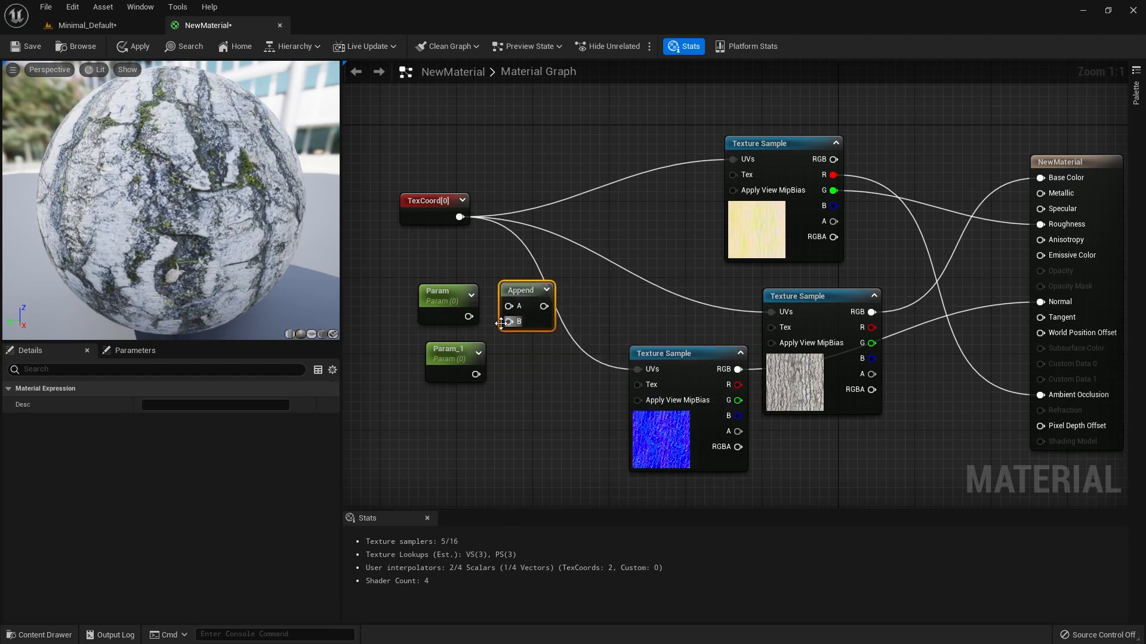
pyautogui.moveTo(469, 317); pyautogui.dragTo(507, 306)
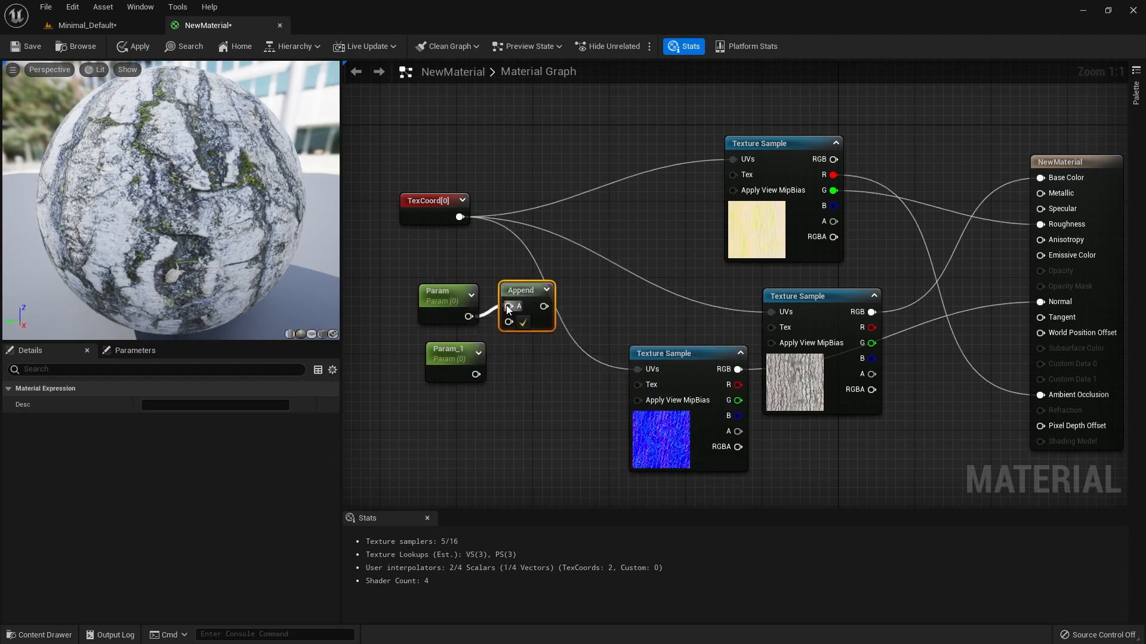
pyautogui.moveTo(476, 374); pyautogui.dragTo(532, 316)
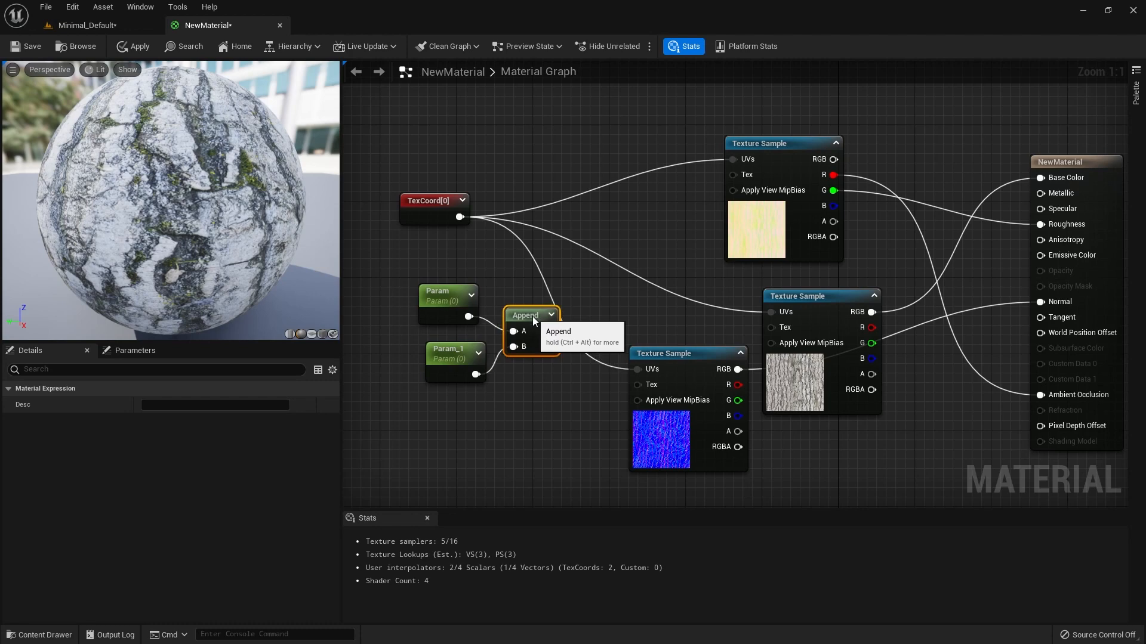
# Add a Multiply node feeding all three texture samples' UVs, with TexCoord wired to its A input and Append to B
pyautogui.click(499, 257)
pyautogui.moveTo(507, 257); pyautogui.dragTo(618, 216)
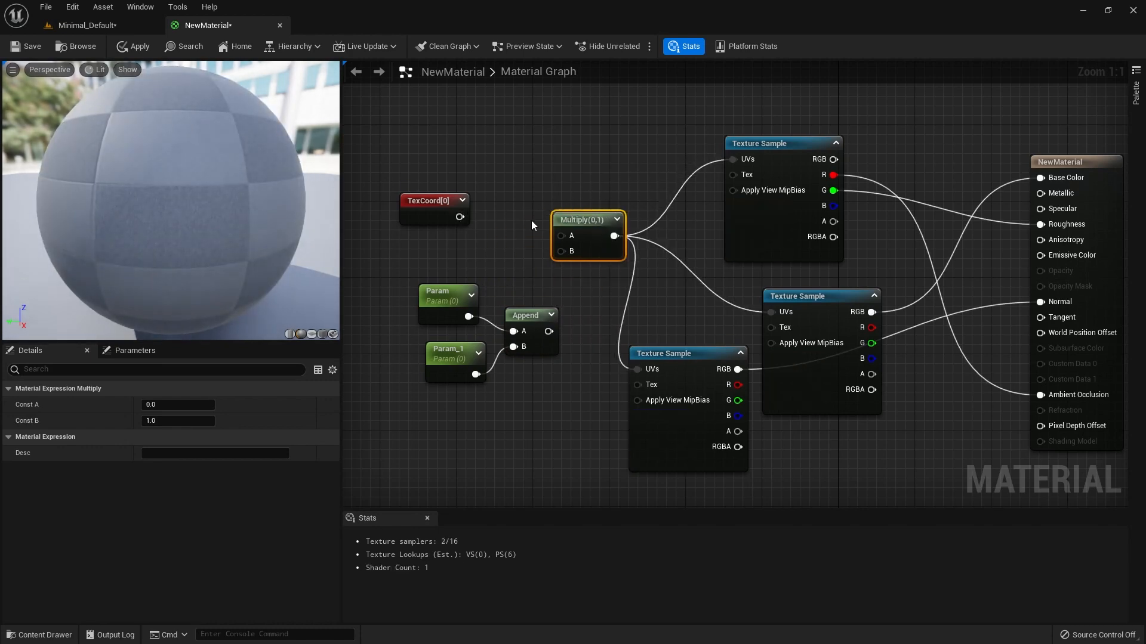
pyautogui.moveTo(459, 216); pyautogui.dragTo(561, 237)
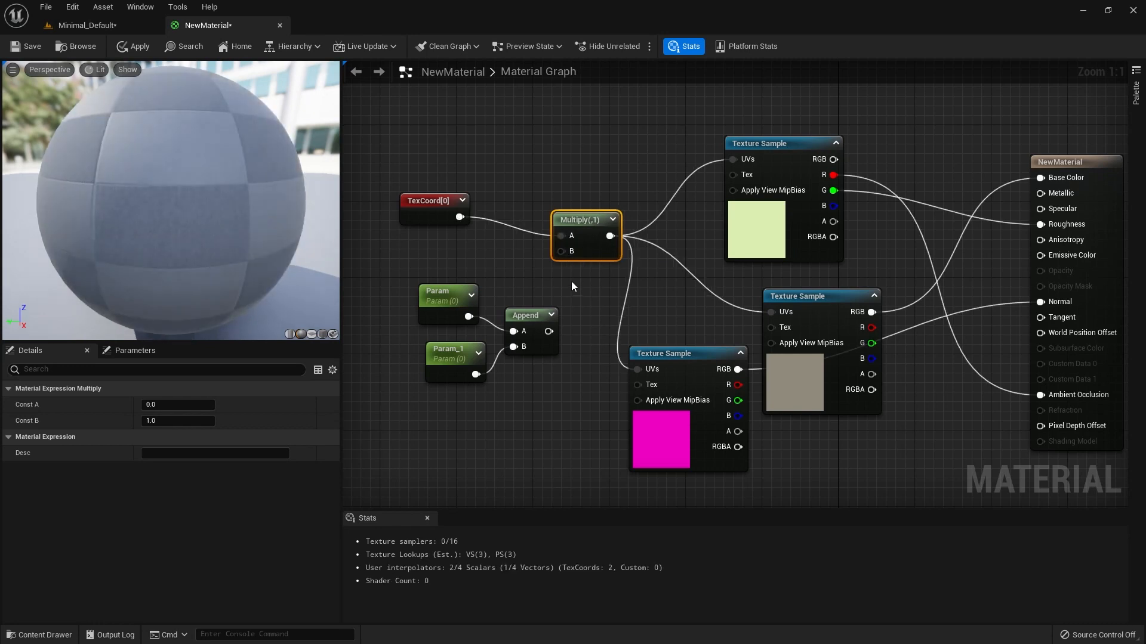
pyautogui.moveTo(548, 331); pyautogui.dragTo(559, 252)
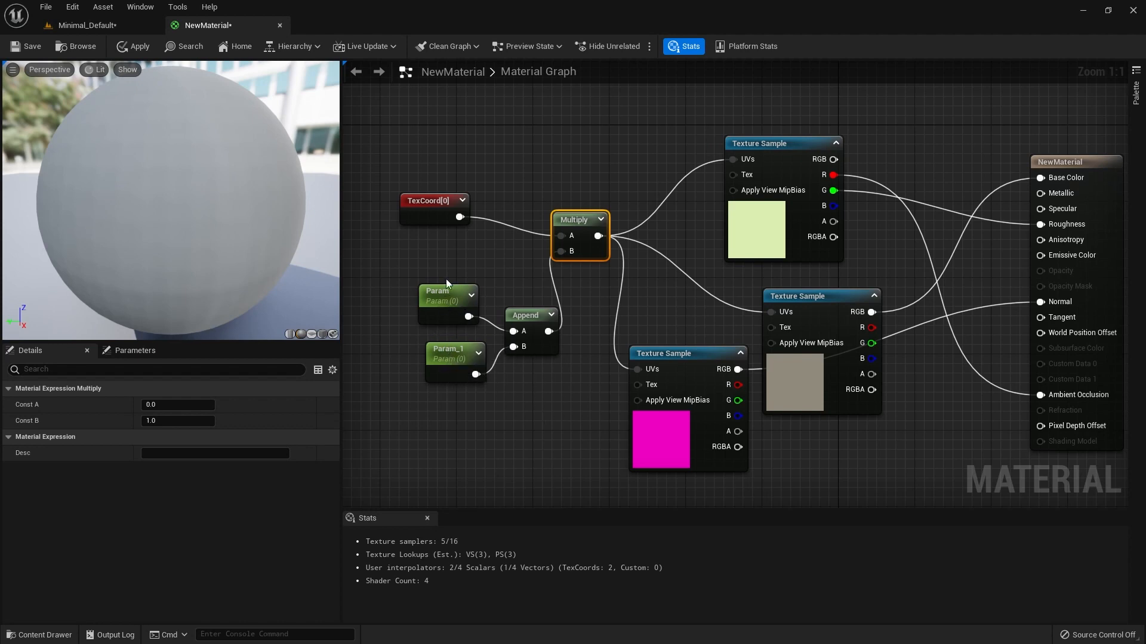
# Set the default value of both Param and Param_1 to 1
pyautogui.click(424, 291)
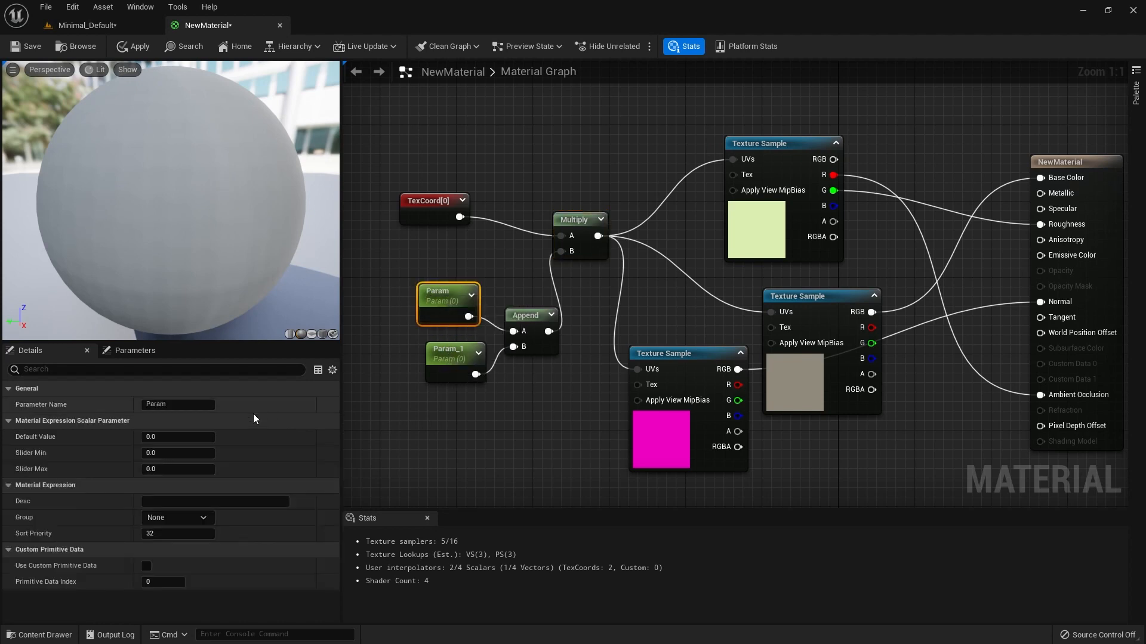
pyautogui.click(172, 438)
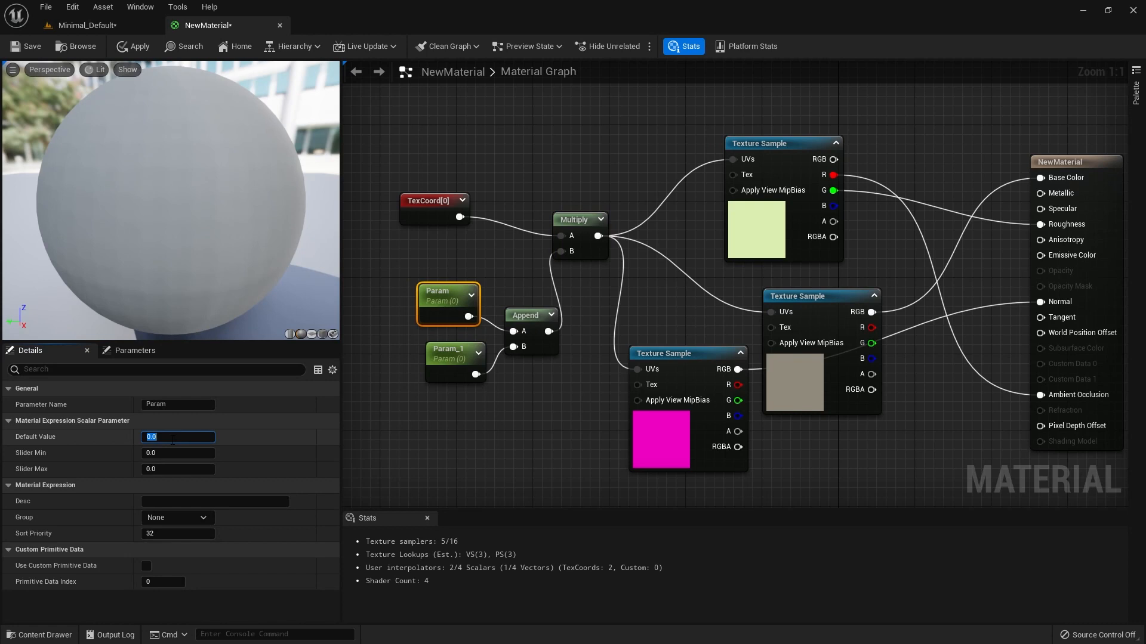
pyautogui.press('Return')
pyautogui.click(448, 361)
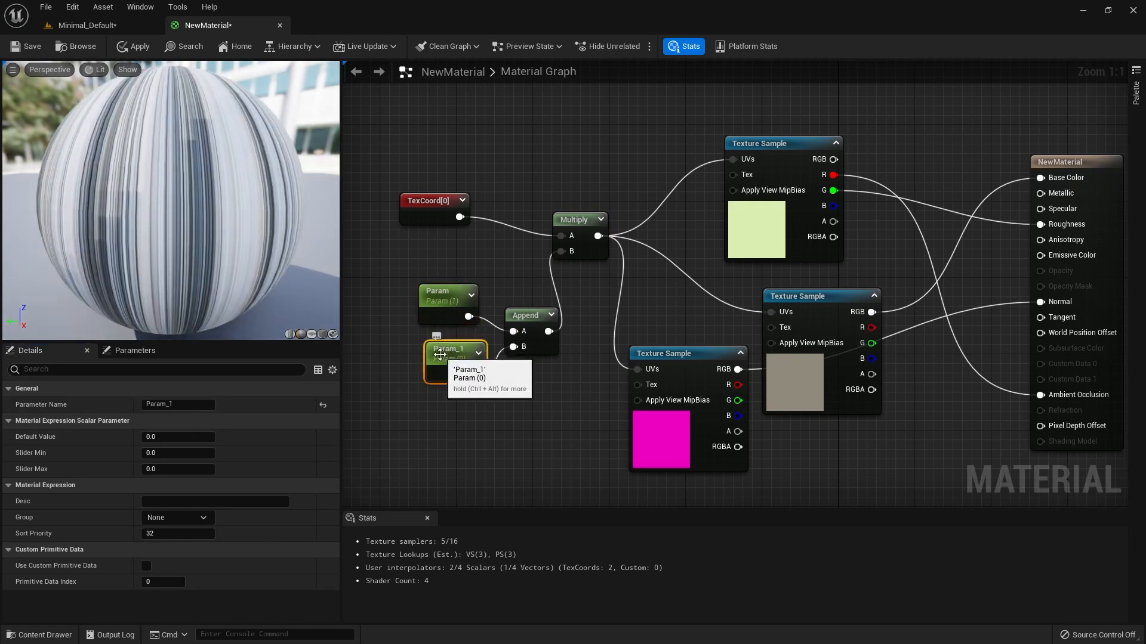
pyautogui.click(183, 436)
pyautogui.write('1')
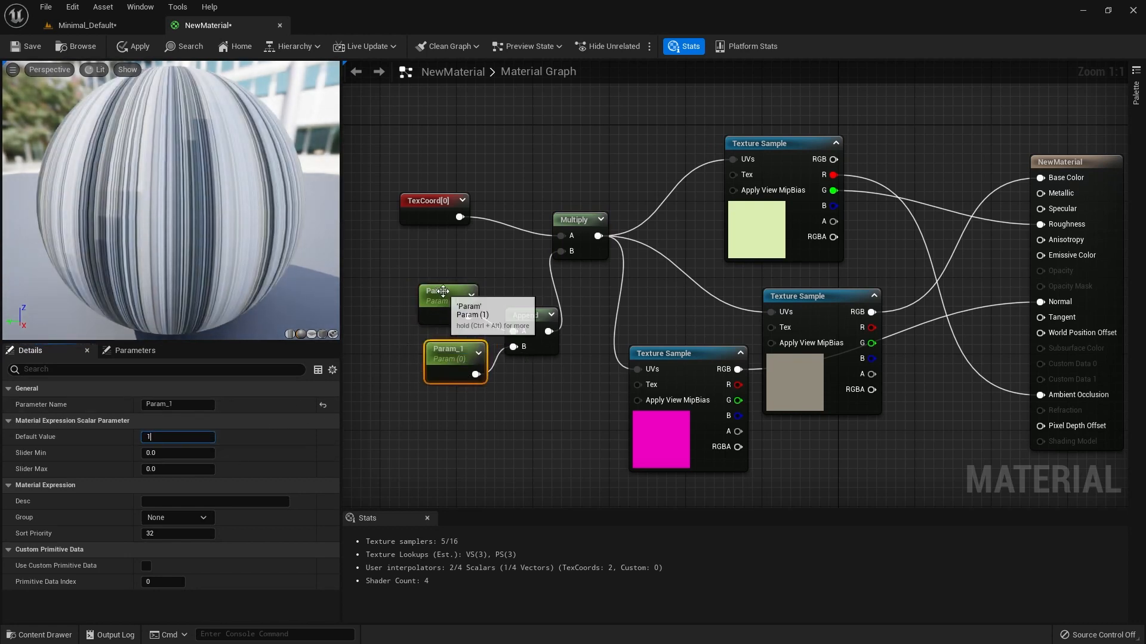
pyautogui.click(446, 306)
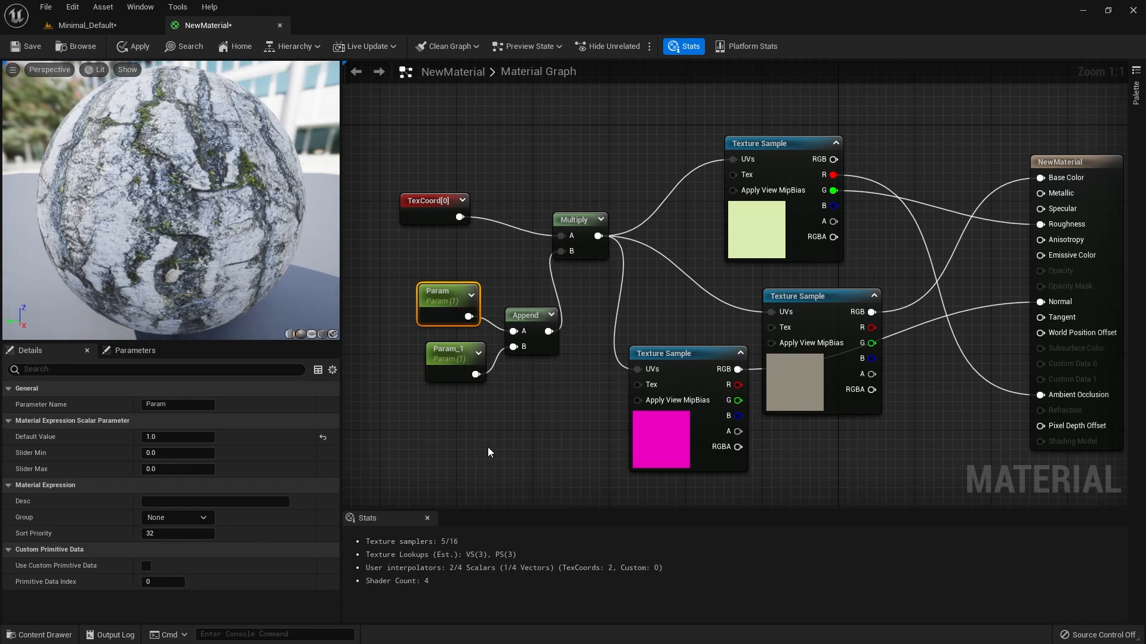